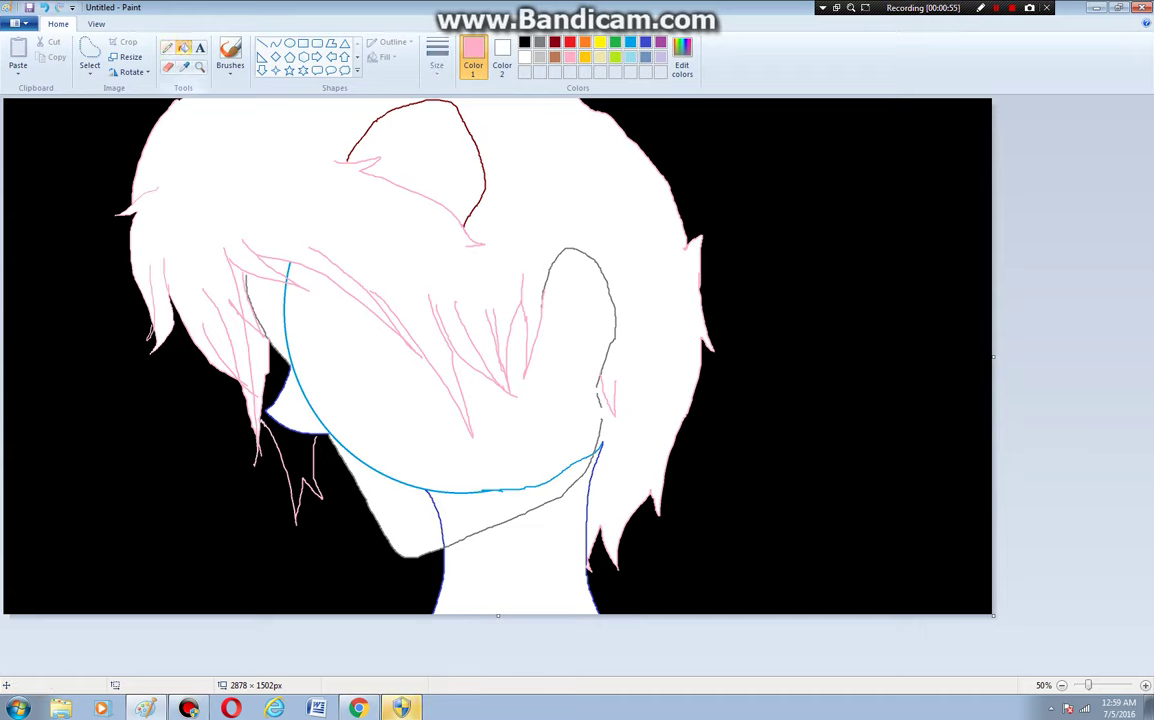
Fill the black background beside the face side of the head with white
{"action": "left_click", "coordinate": [183, 47]}
{"action": "left_click", "coordinate": [235, 368]}
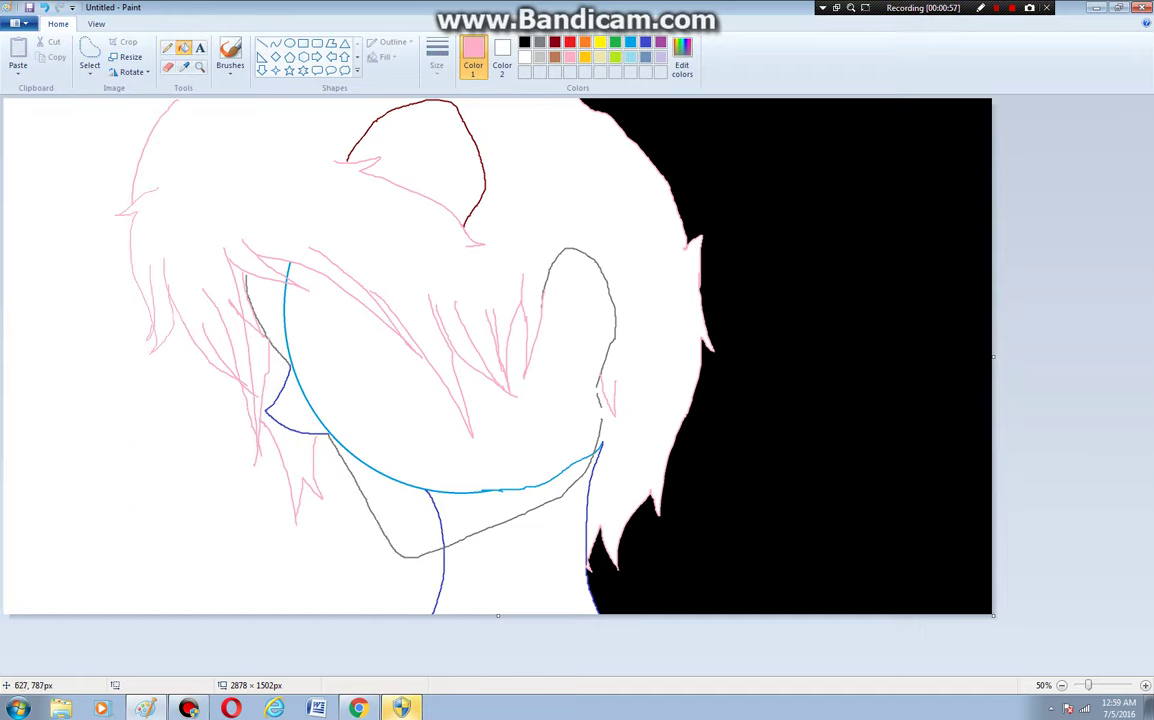
Try to fill the white background in front of the face with black, and undo the fill
{"action": "left_click", "coordinate": [168, 47]}
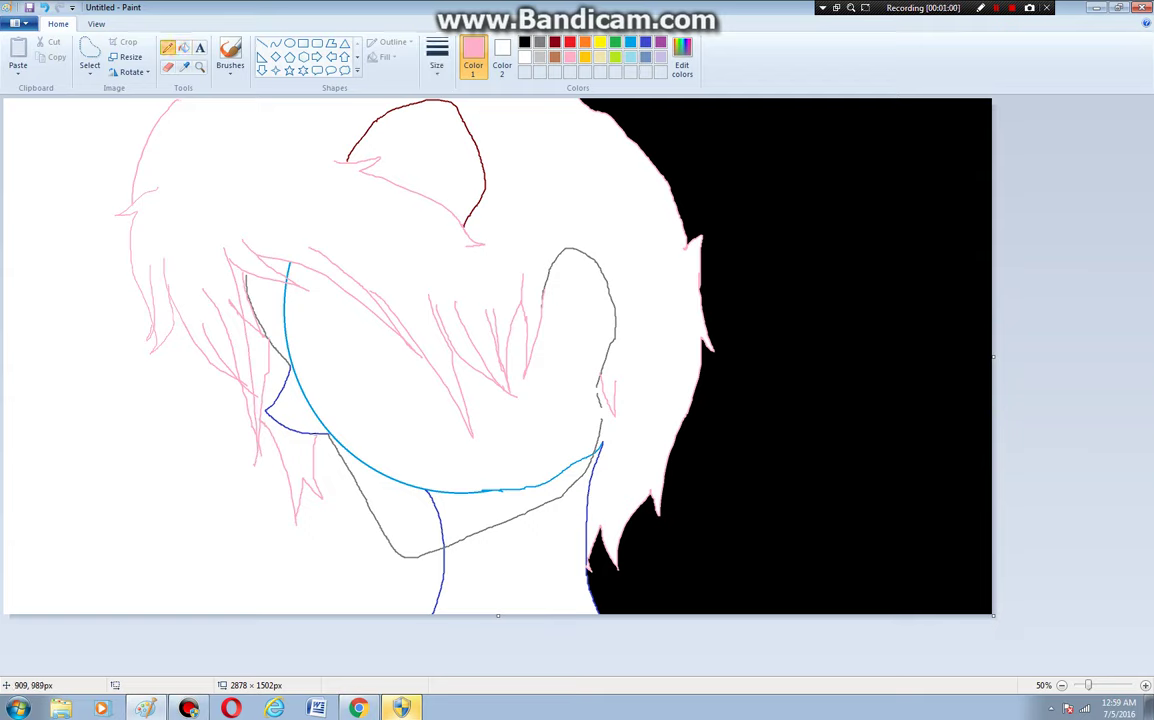
{"action": "left_click", "coordinate": [184, 47]}
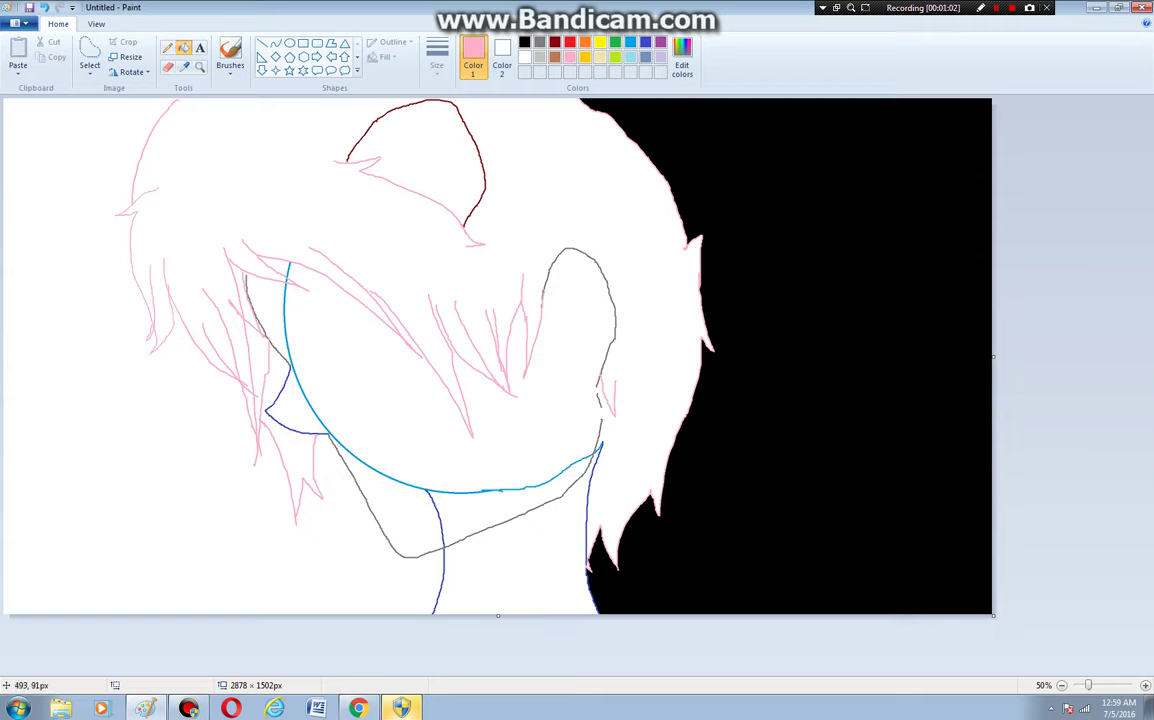
{"action": "left_click", "coordinate": [524, 42]}
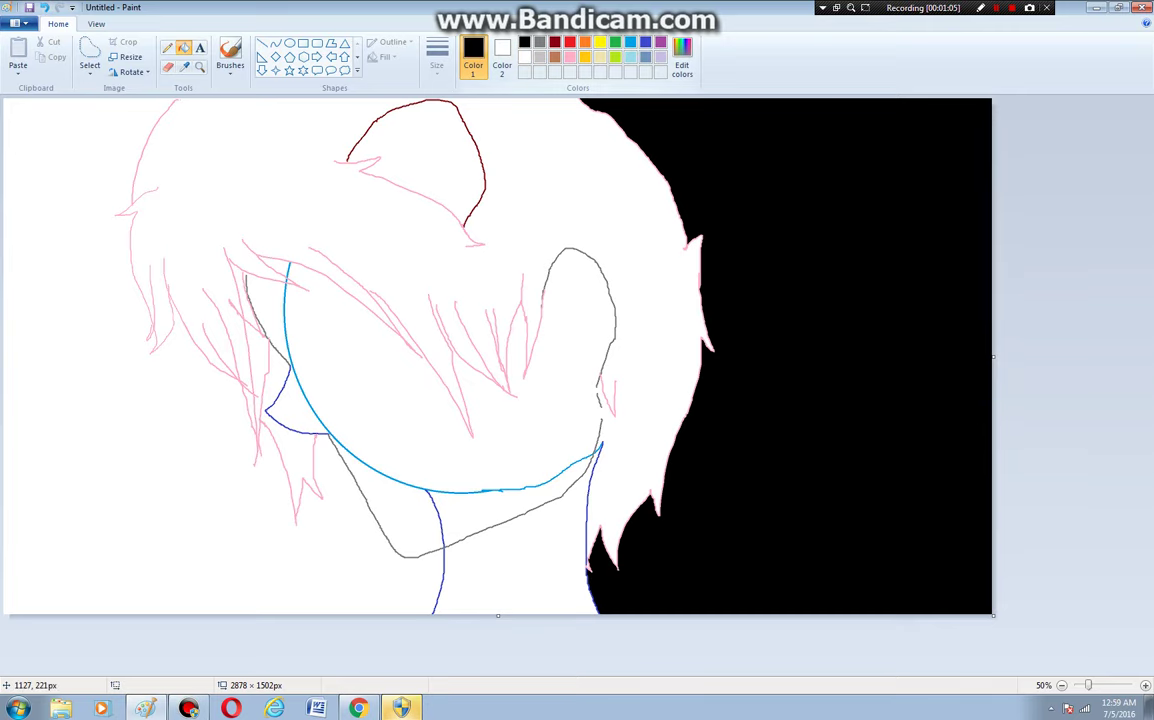
{"action": "left_click", "coordinate": [132, 363]}
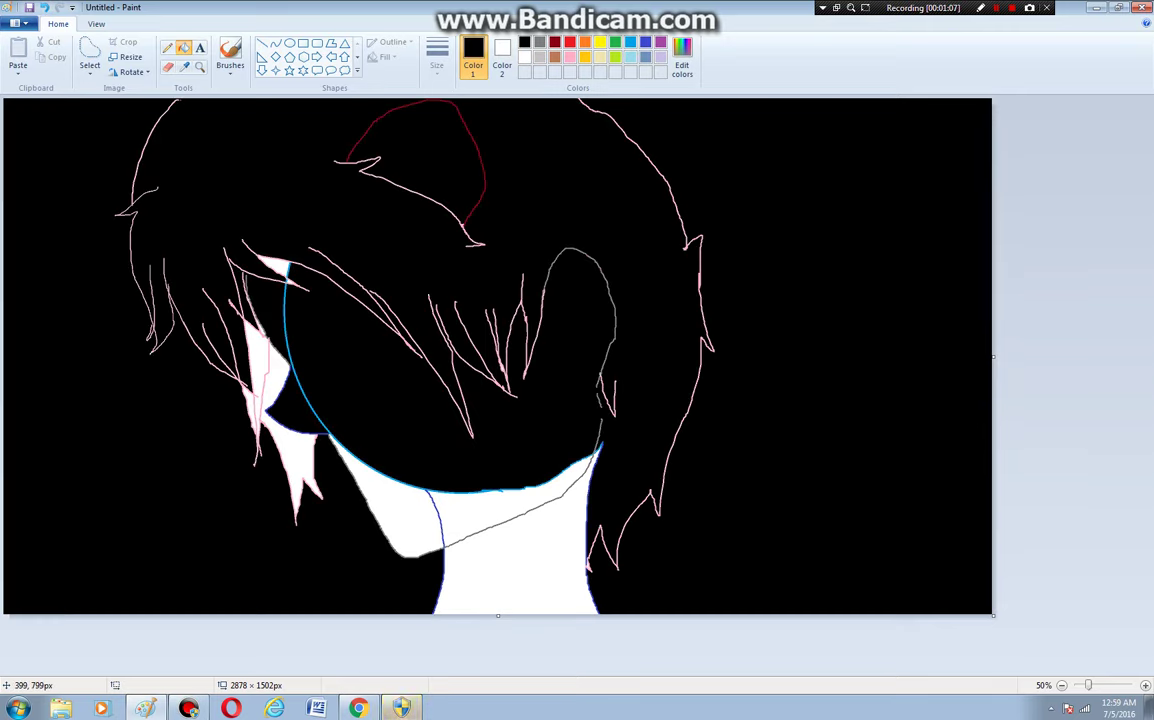
{"action": "key", "text": "ctrl+z"}
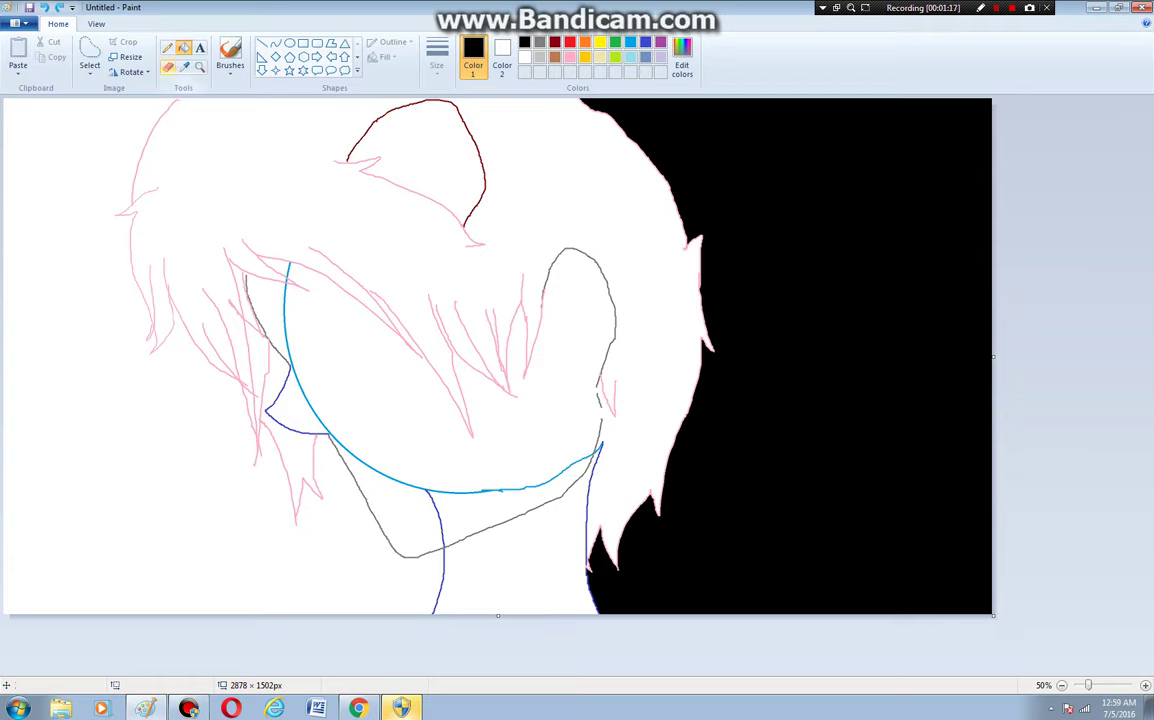
Magnify the face area to 100% and flood the white background in front of the face with black
{"action": "left_click", "coordinate": [199, 66]}
{"action": "left_click", "coordinate": [288, 417]}
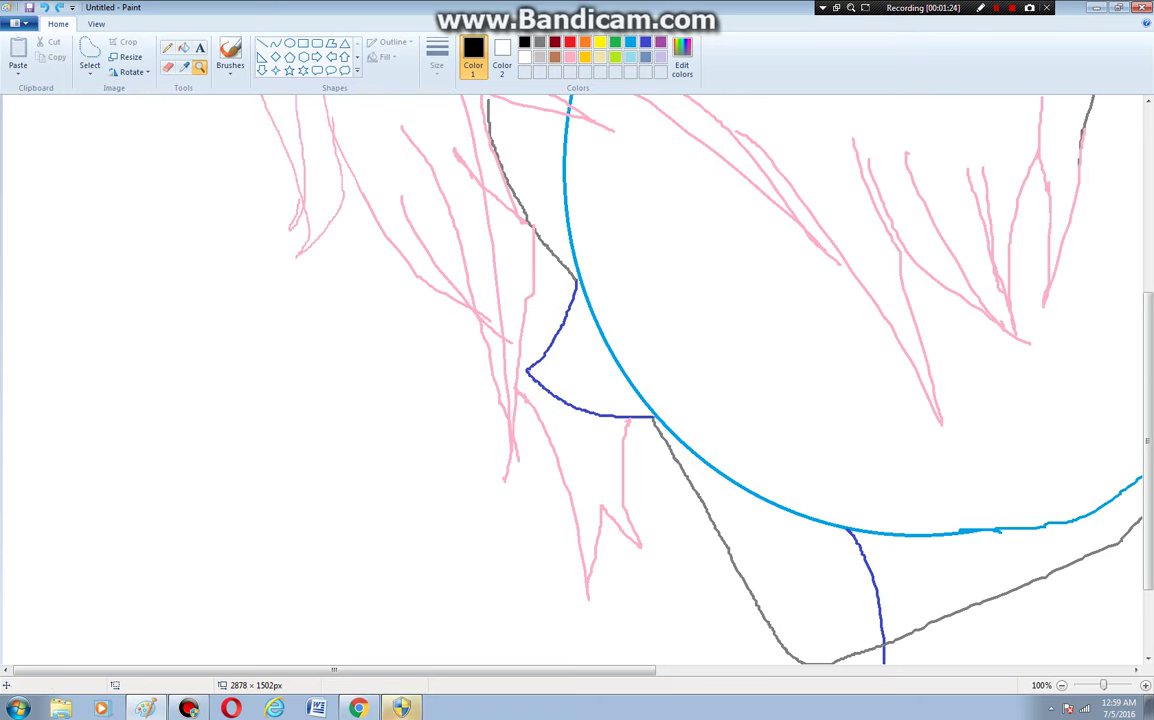
{"action": "left_click", "coordinate": [184, 48]}
{"action": "left_click", "coordinate": [234, 288]}
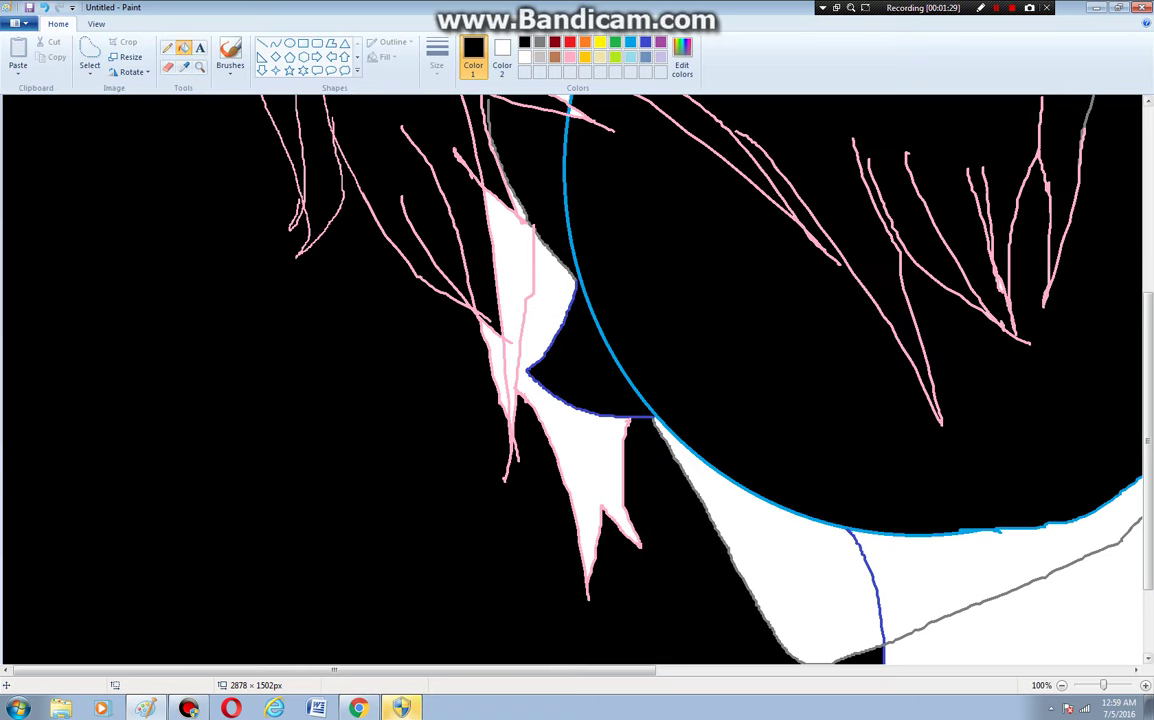
Close the gap at the upper end of the hair outline with a pink pencil stroke and fill the background in front of the face with white
{"action": "left_click_drag", "start_coordinate": [1148, 535], "coordinate": [1148, 532]}
{"action": "scroll", "coordinate": [1148, 440], "scroll_direction": "up", "scroll_amount": 5}
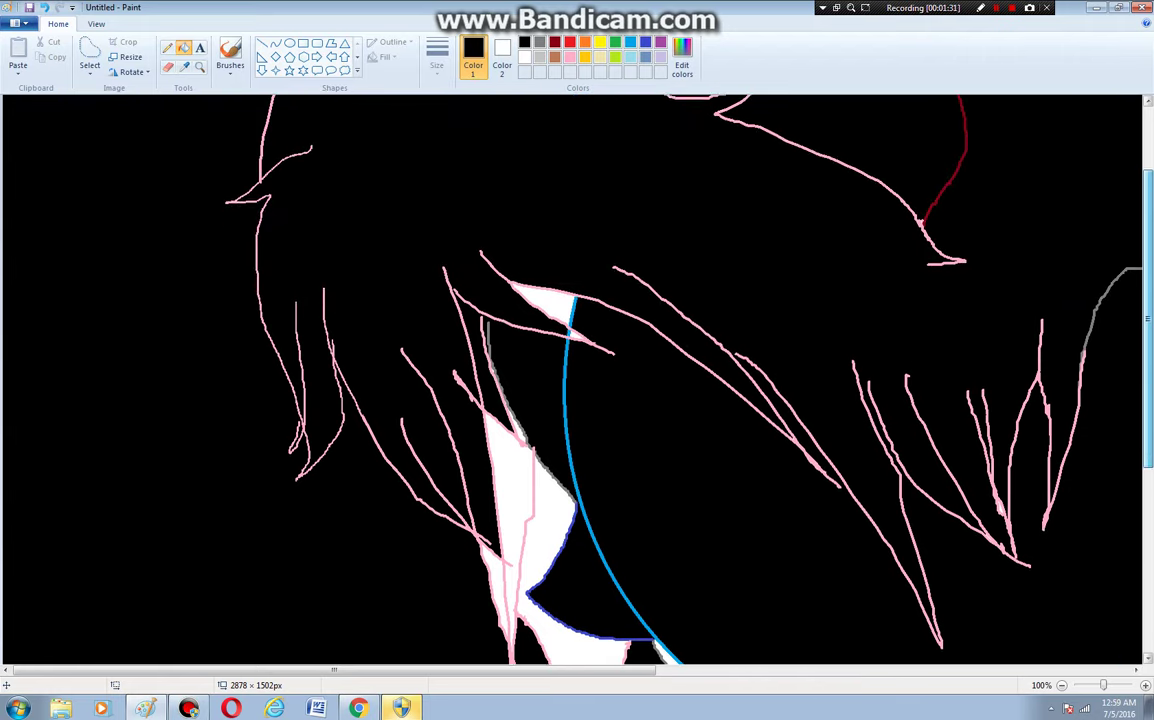
{"action": "scroll", "coordinate": [1148, 440], "scroll_direction": "up", "scroll_amount": 2}
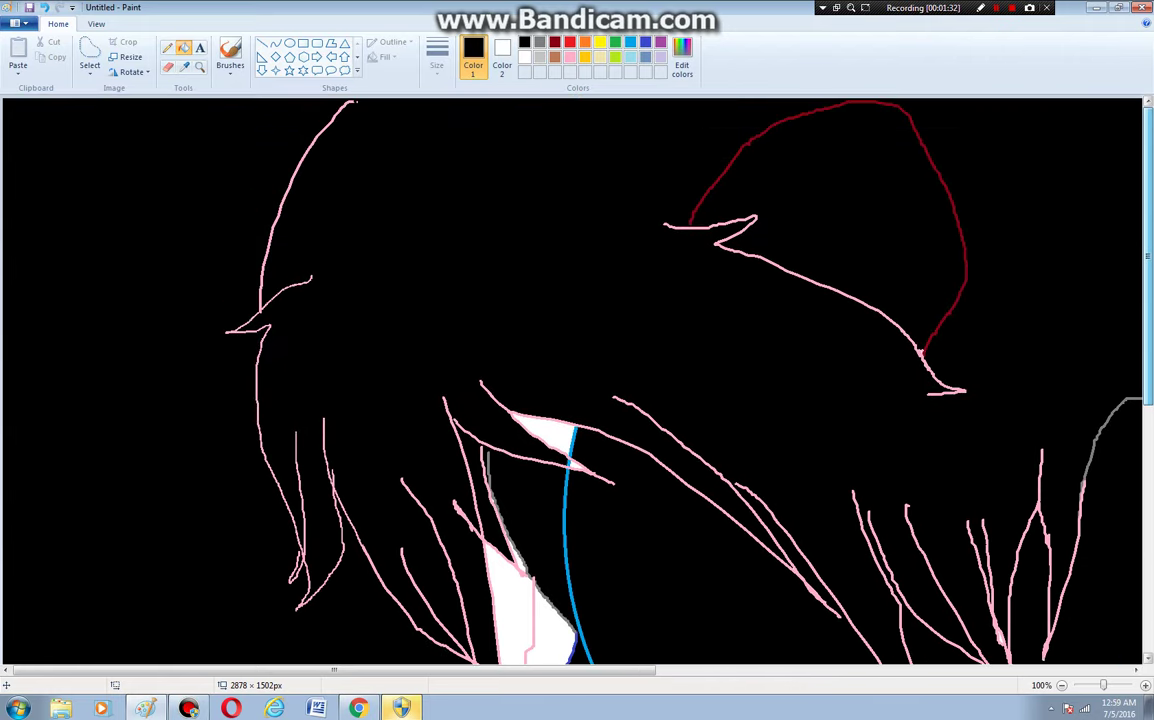
{"action": "left_click", "coordinate": [168, 48]}
{"action": "left_click", "coordinate": [570, 57]}
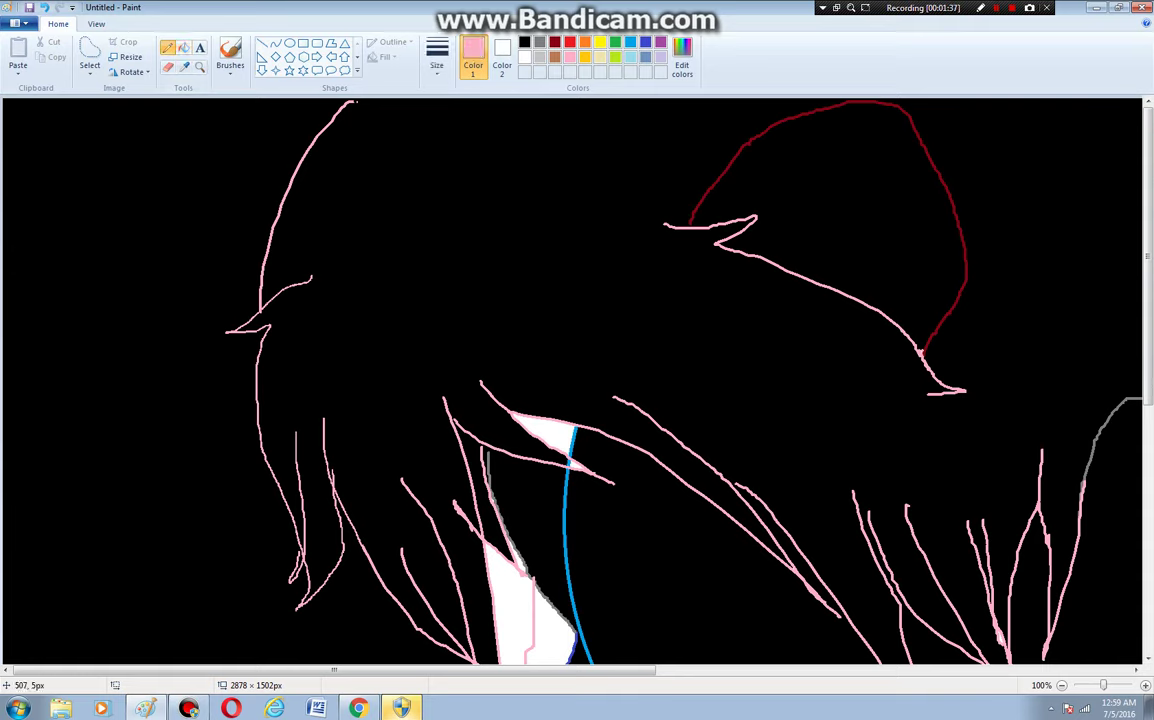
{"action": "left_click_drag", "start_coordinate": [352, 102], "coordinate": [358, 99]}
{"action": "left_click", "coordinate": [184, 48]}
{"action": "right_click", "coordinate": [197, 345]}
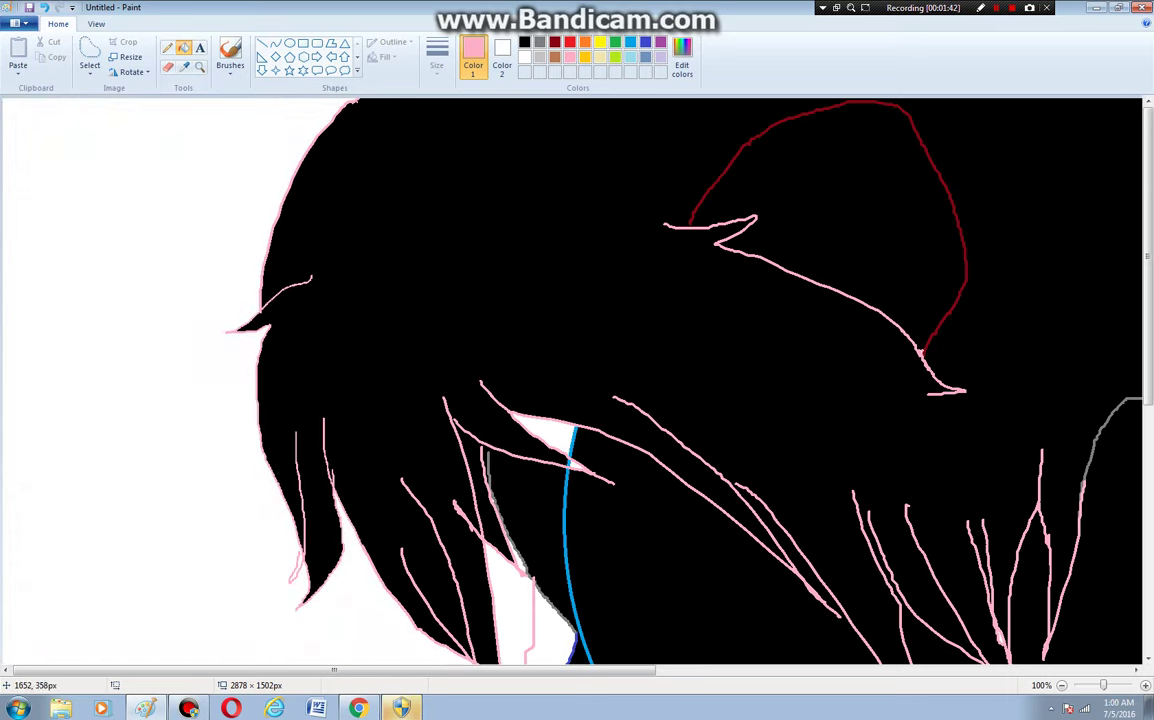
Try to fill the hair strand in front of the nose with pink, and undo the fill
{"action": "left_click_drag", "start_coordinate": [1148, 256], "coordinate": [1148, 455]}
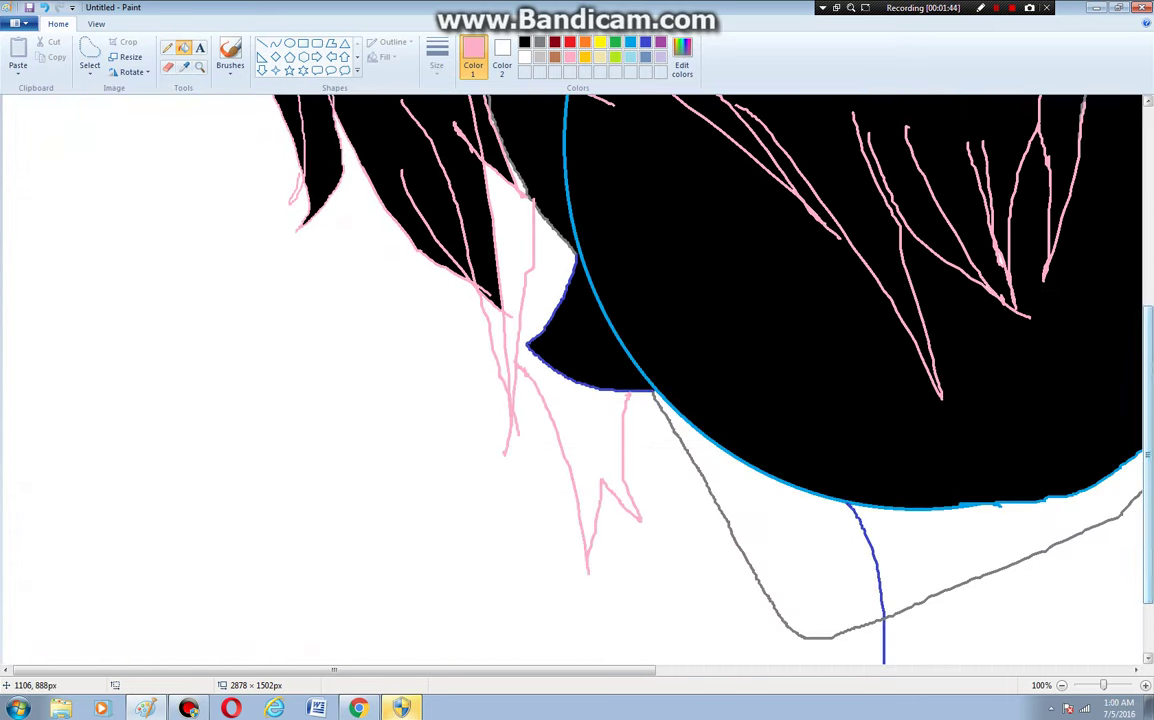
{"action": "left_click", "coordinate": [510, 230]}
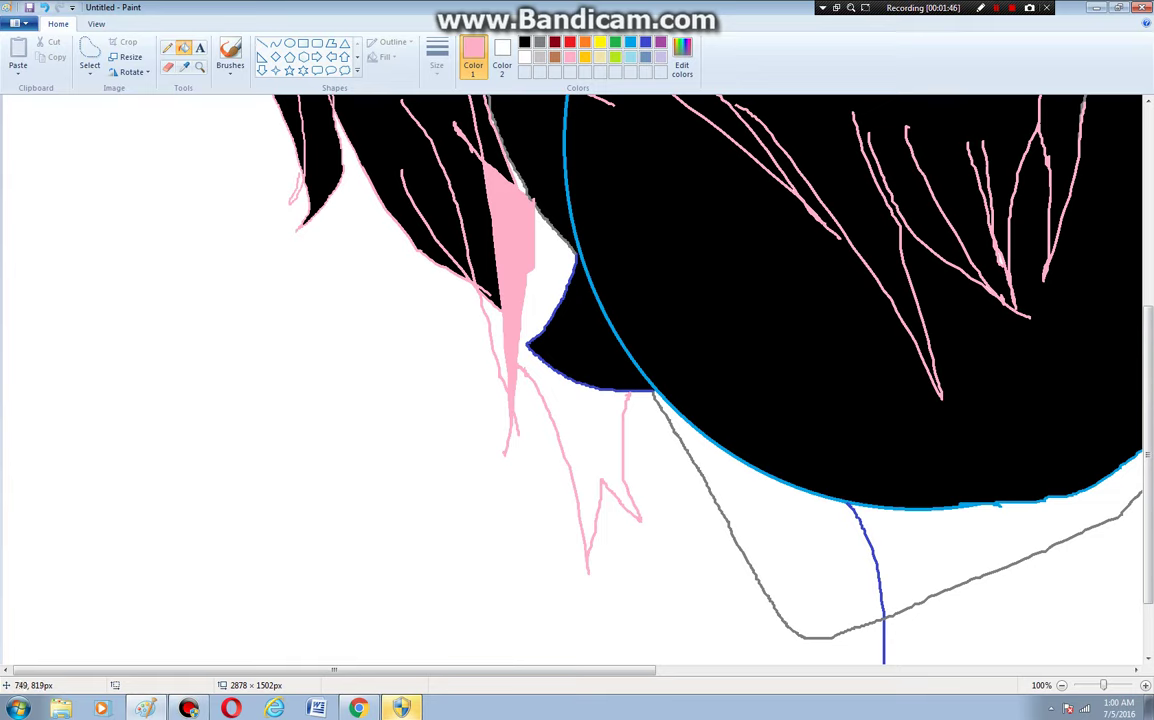
{"action": "key", "text": "ctrl+z"}
Fill the white hair strands in front of and below the nose with black
{"action": "left_click", "coordinate": [524, 41]}
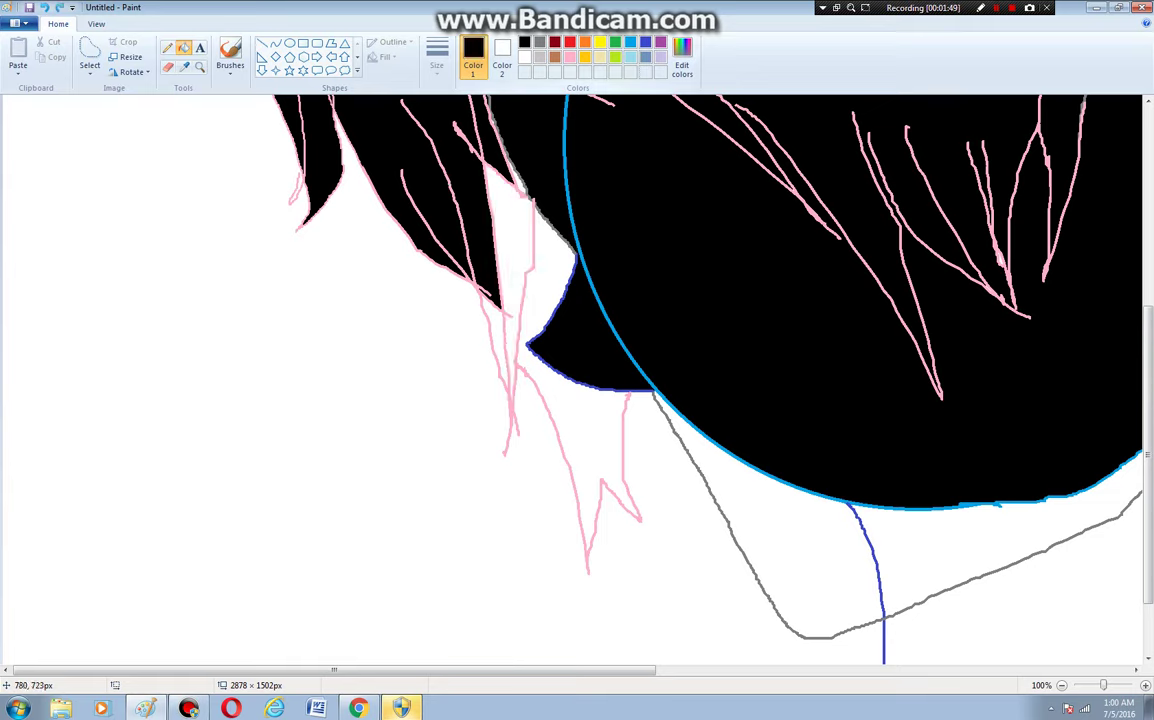
{"action": "left_click", "coordinate": [585, 460]}
{"action": "left_click", "coordinate": [512, 260]}
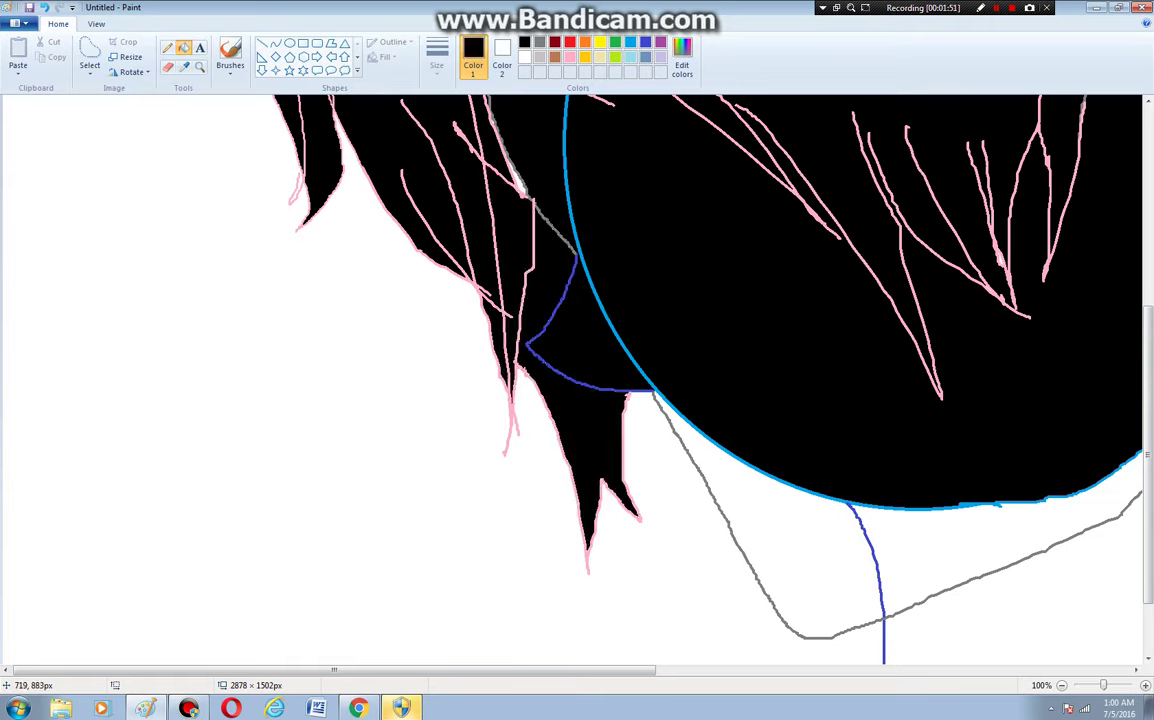
Fill the jaw, neck, small fringe gap and remaining white background with black
{"action": "left_click", "coordinate": [849, 576]}
{"action": "left_click", "coordinate": [918, 540]}
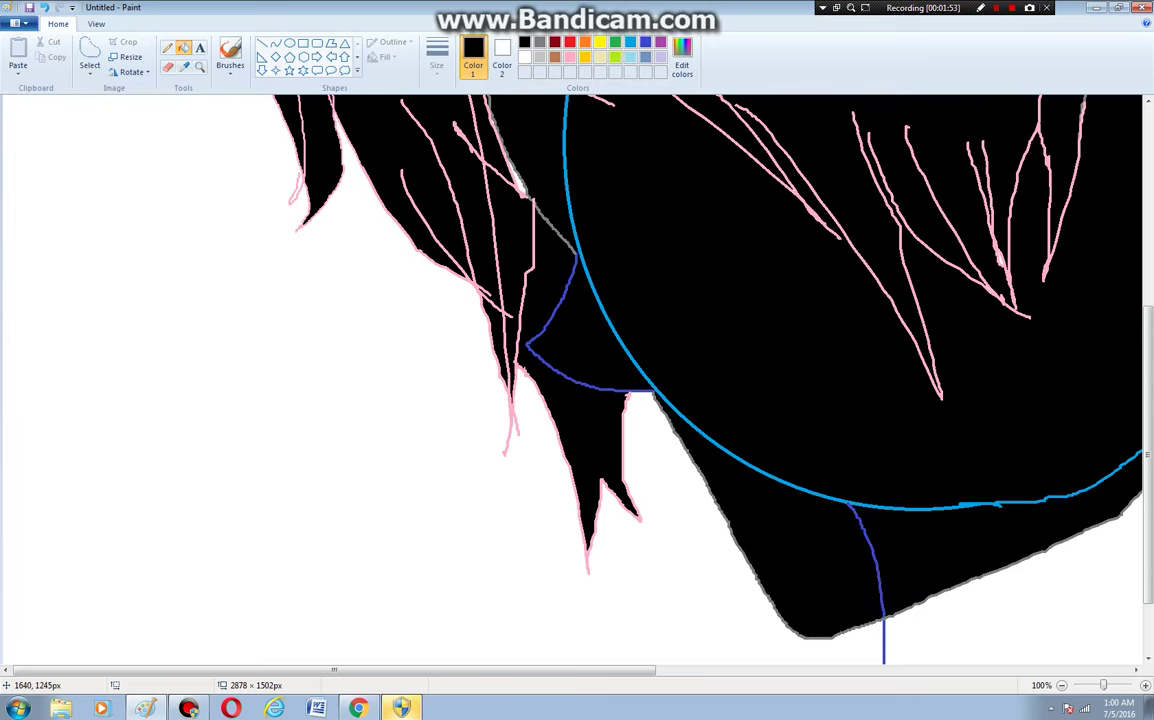
{"action": "scroll", "coordinate": [930, 555], "scroll_direction": "down", "scroll_amount": 2}
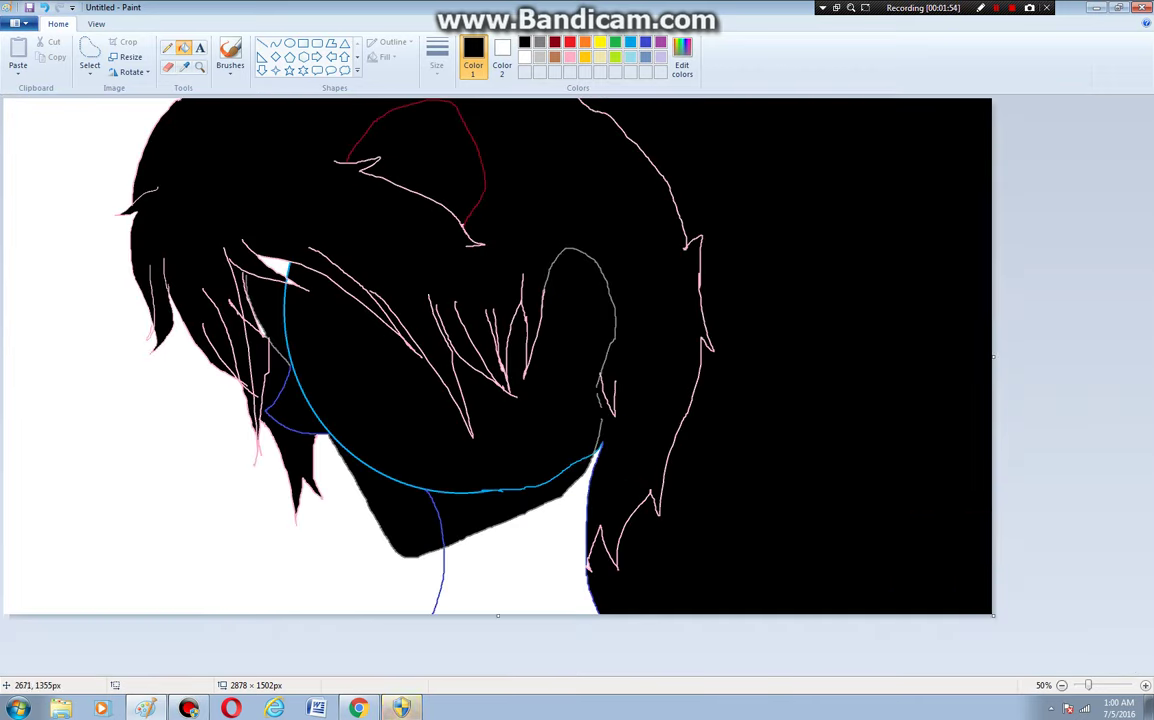
{"action": "left_click", "coordinate": [525, 563]}
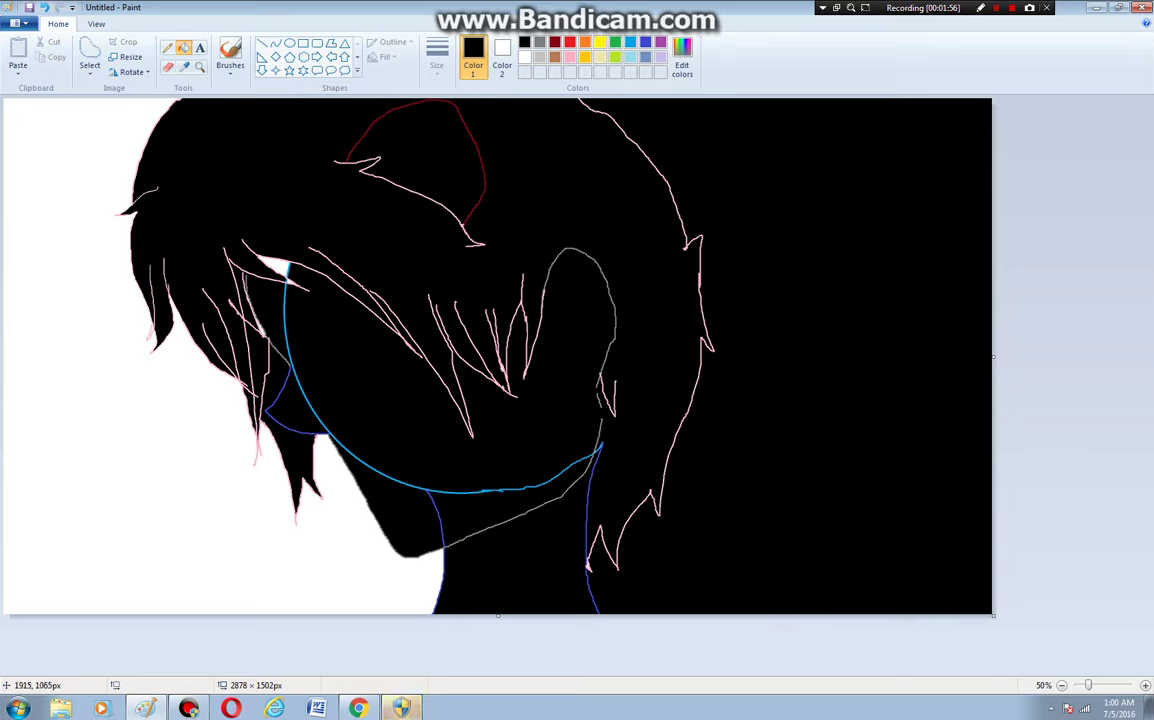
{"action": "left_click", "coordinate": [279, 268]}
{"action": "left_click", "coordinate": [116, 411]}
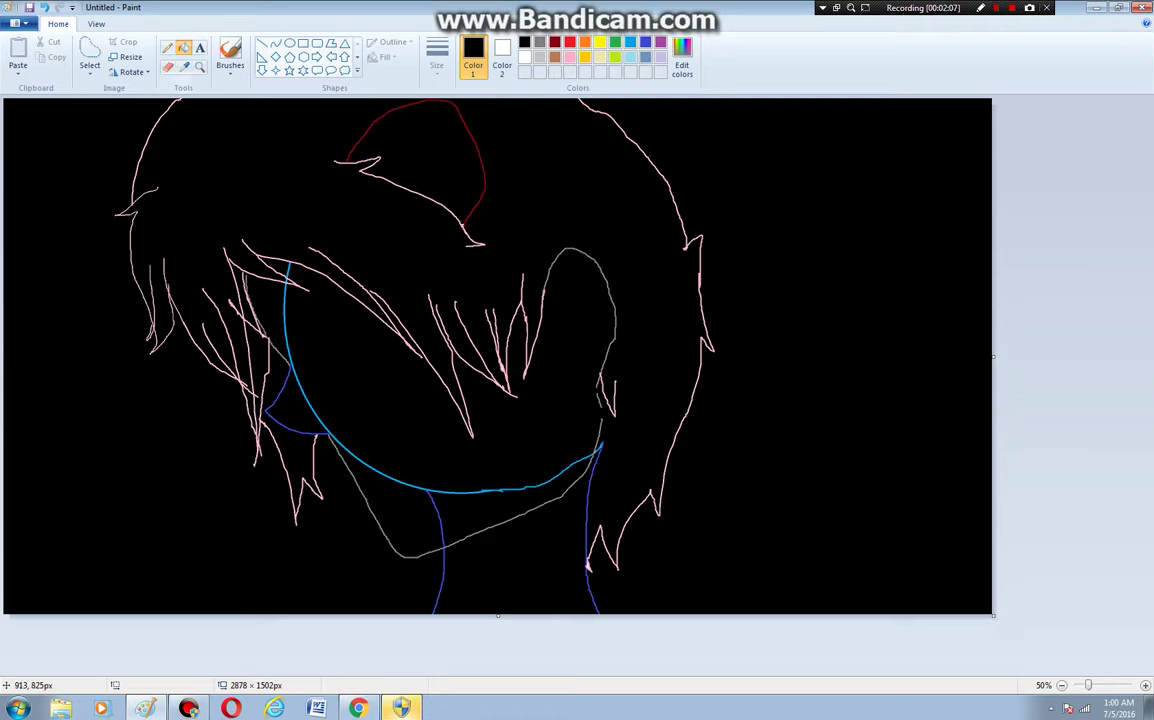
Hide the light blue guide circle across the face by filling its line with black
{"action": "key", "text": "ctrl+z"}
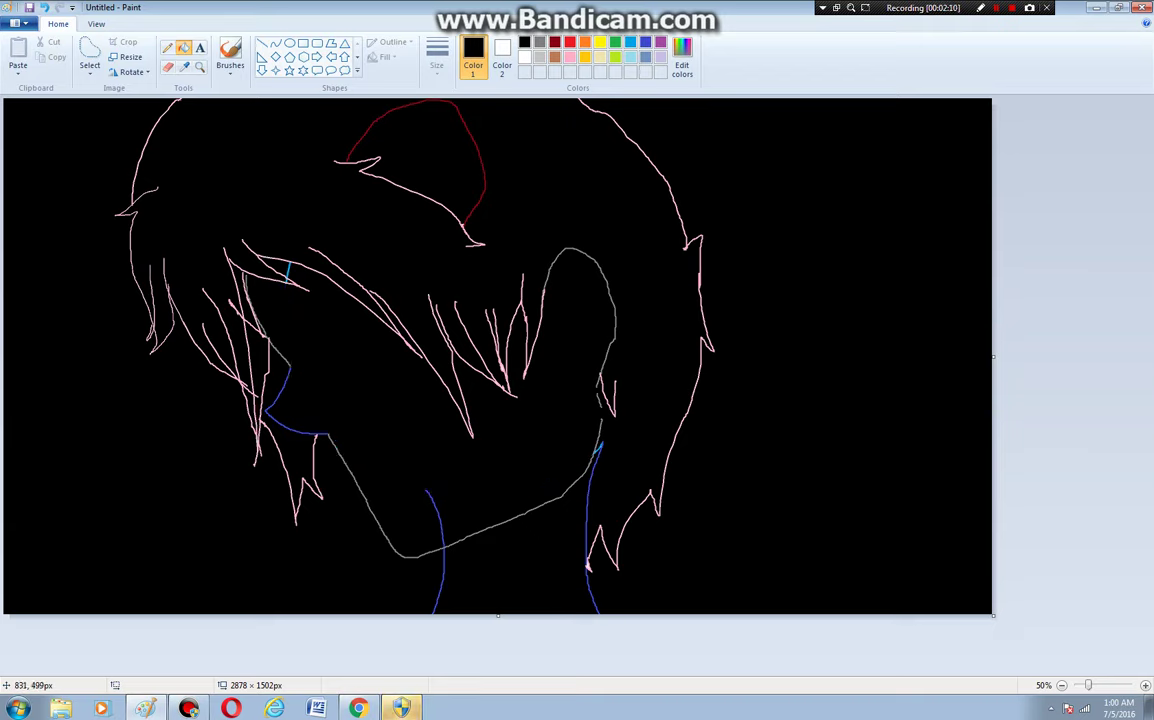
{"action": "key", "text": "ctrl+z"}
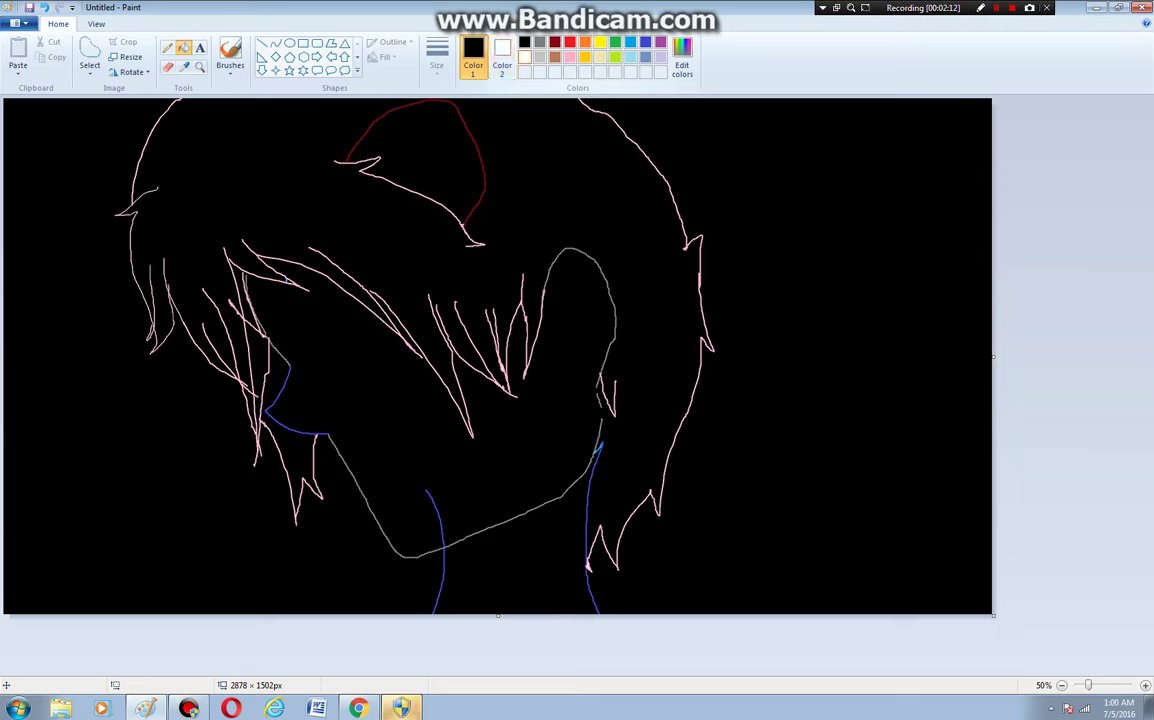
Recolour the long fringe strand over the cheek white, and try recolouring the blue neck line inside the jaw before undoing that fill
{"action": "left_click", "coordinate": [525, 57]}
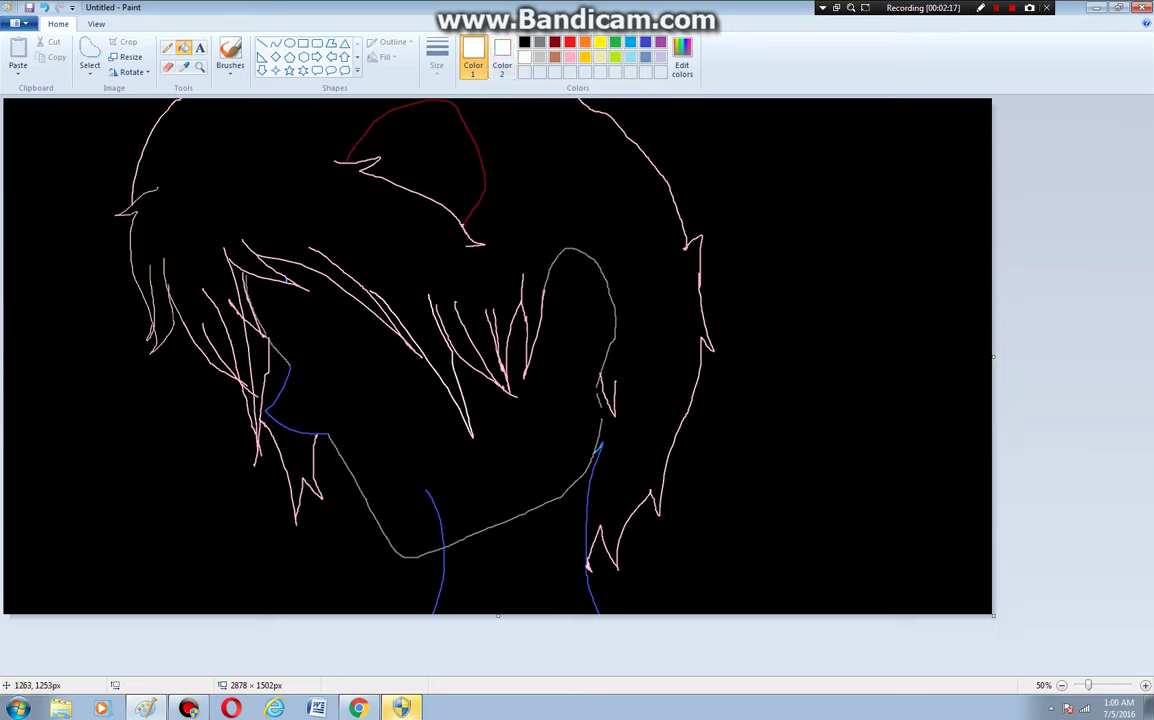
{"action": "left_click_drag", "start_coordinate": [427, 490], "coordinate": [441, 545]}
{"action": "left_click", "coordinate": [441, 522]}
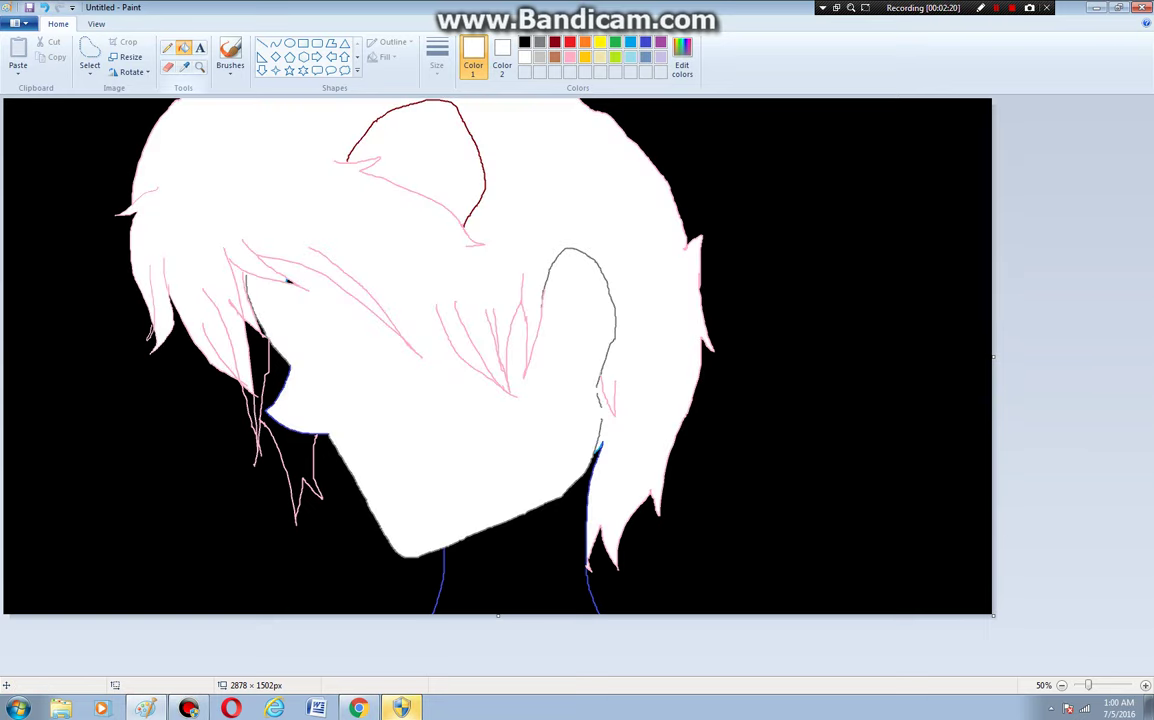
{"action": "key", "text": "ctrl+z"}
{"action": "key", "text": "ctrl+z"}
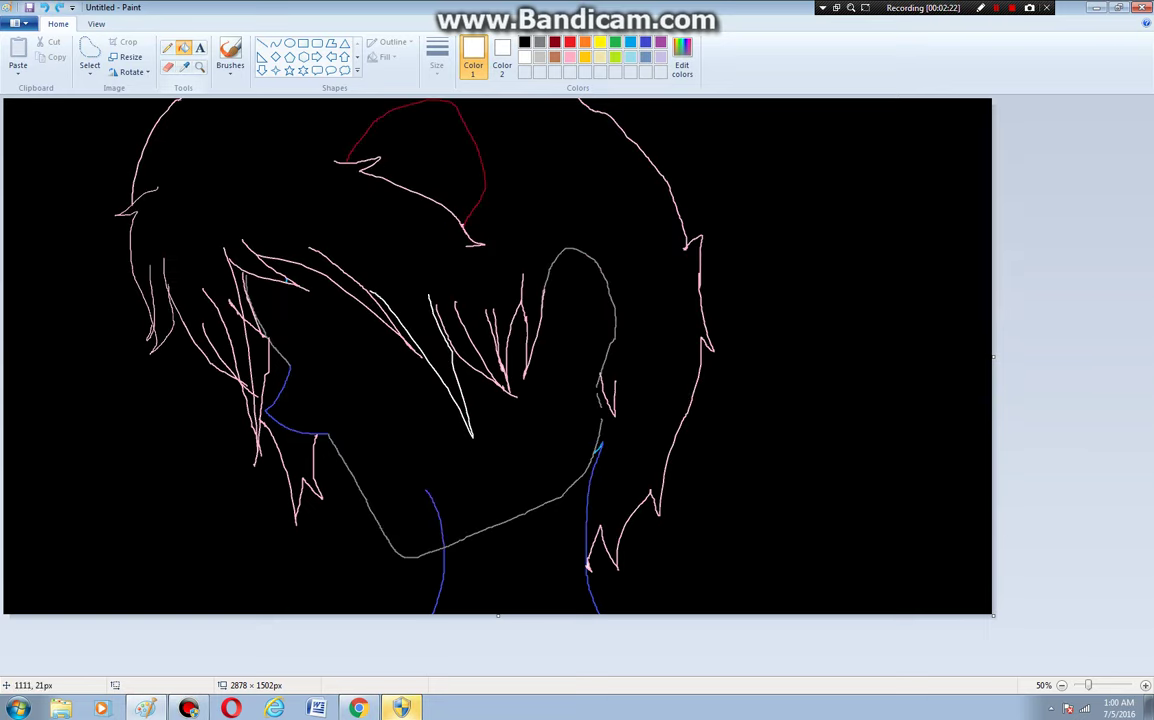
Fill the blue neck line inside the jaw with black and recolour the dark red ear outline and its pink base line white
{"action": "left_click", "coordinate": [524, 42]}
{"action": "left_click", "coordinate": [437, 507]}
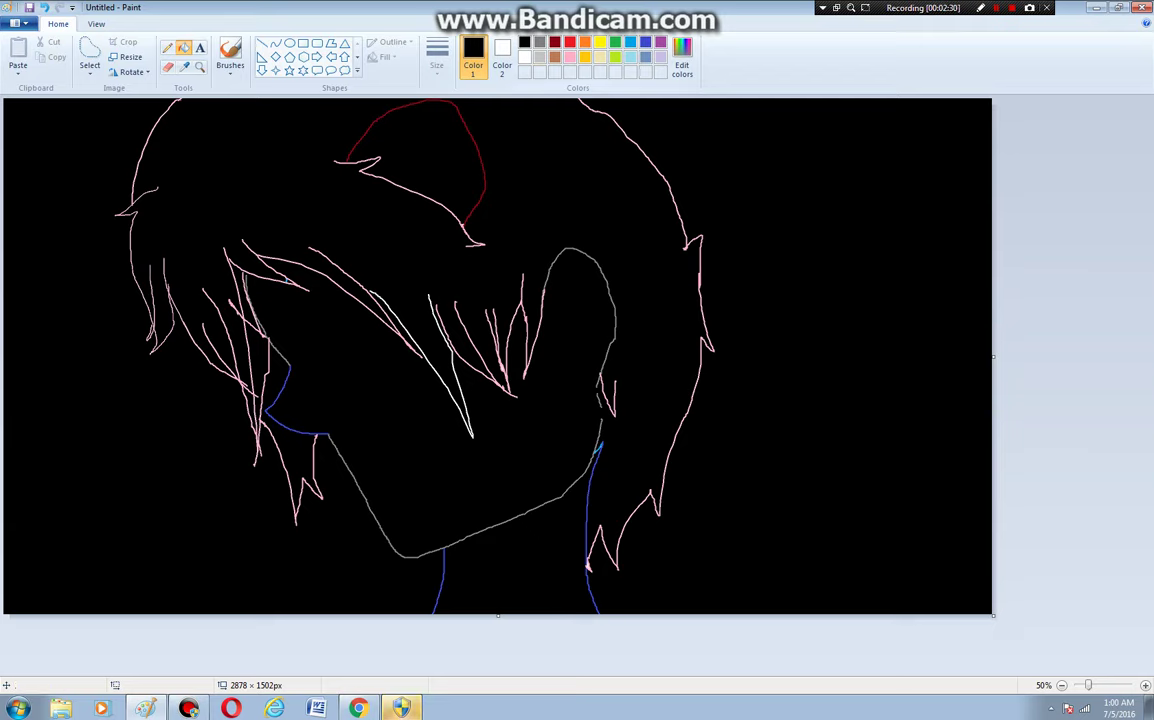
{"action": "left_click", "coordinate": [525, 57]}
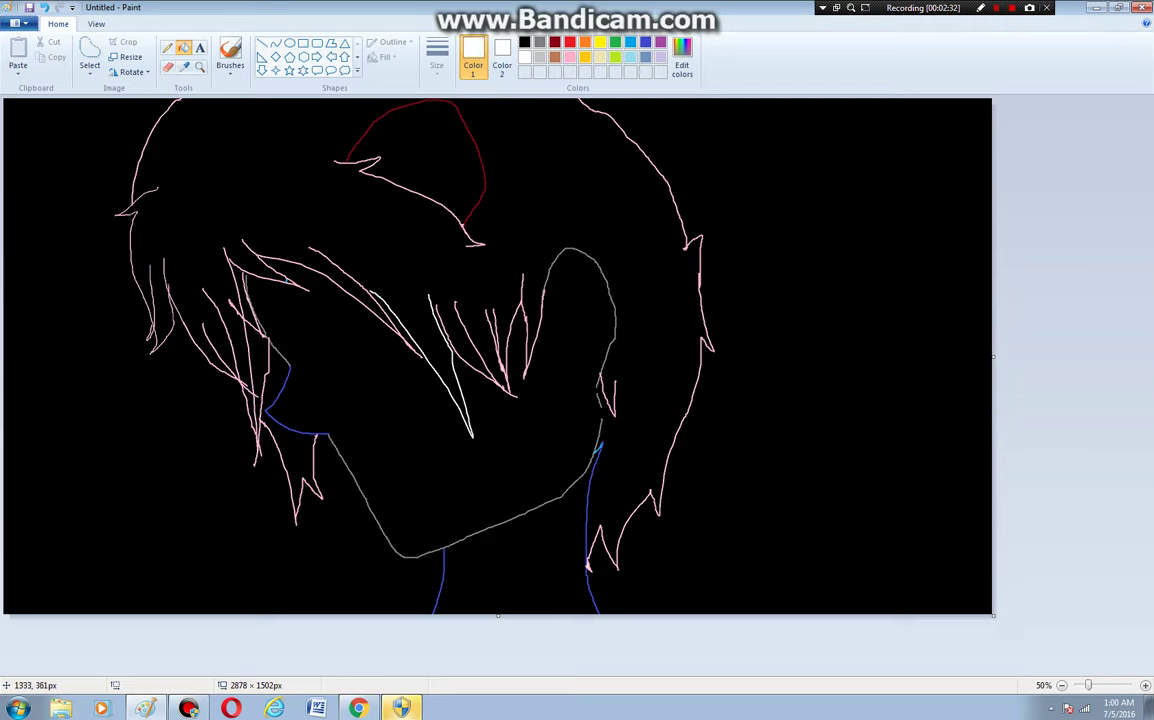
{"action": "left_click", "coordinate": [465, 225]}
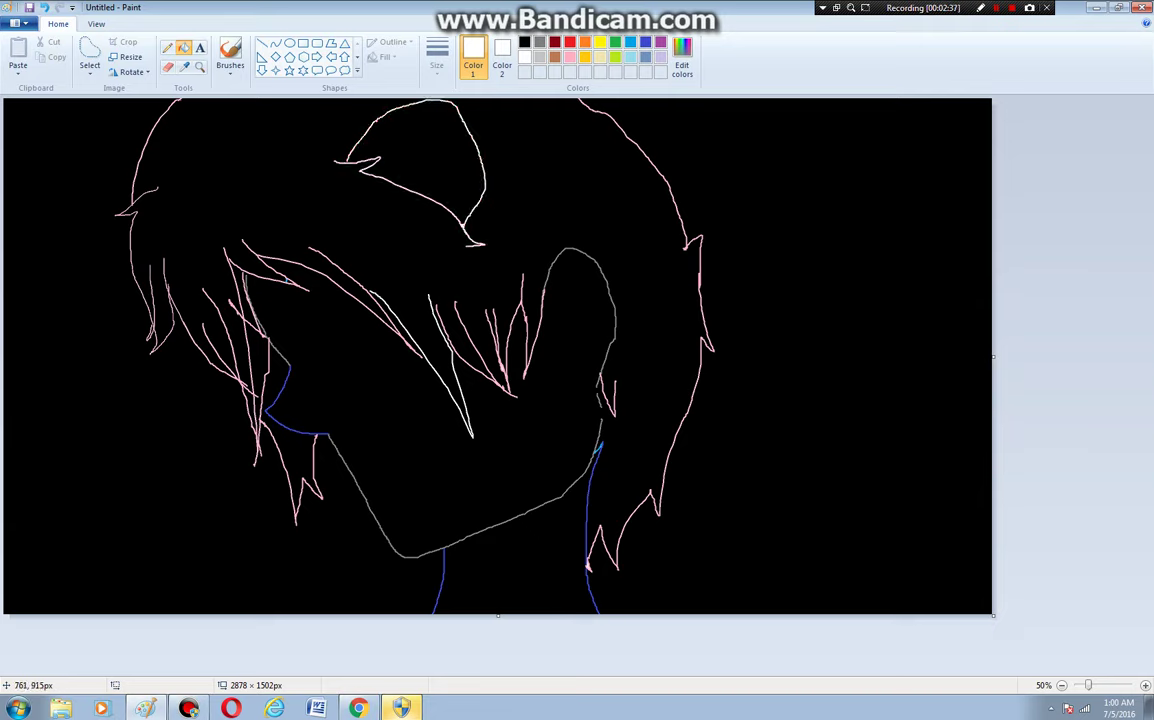
Try to recolour the blue nose outline white, undoing each misplaced fill
{"action": "left_click", "coordinate": [267, 412]}
{"action": "key", "text": "ctrl+z"}
{"action": "left_click", "coordinate": [268, 411]}
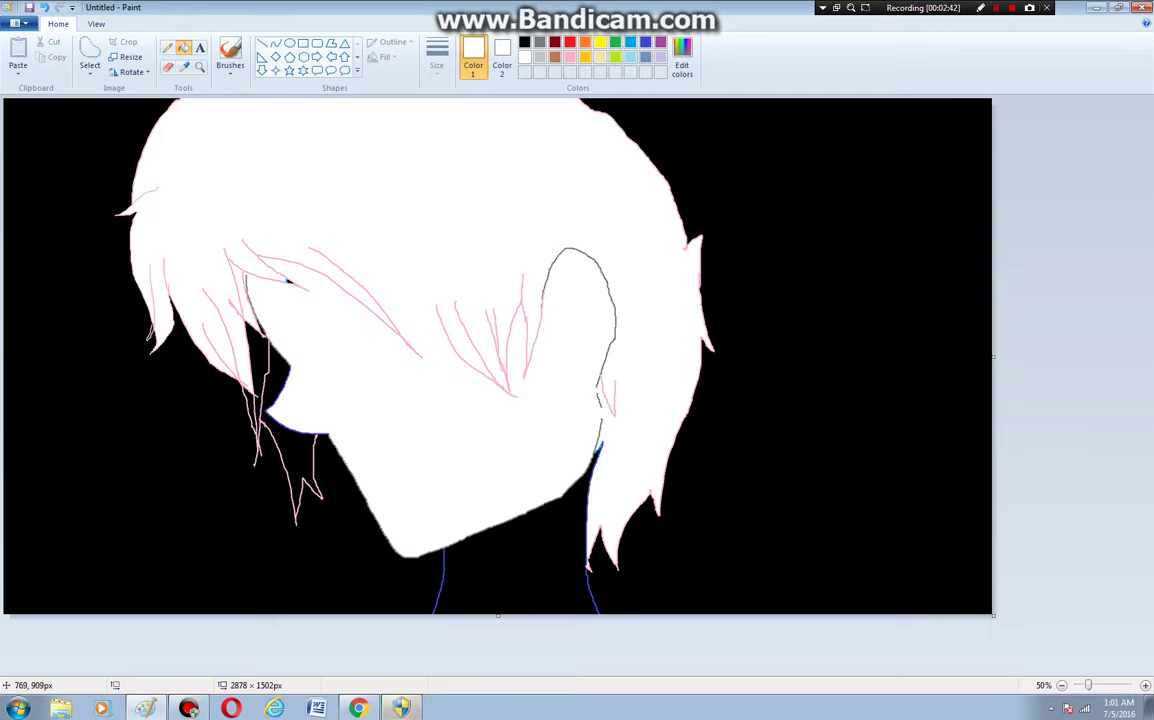
{"action": "key", "text": "ctrl+z"}
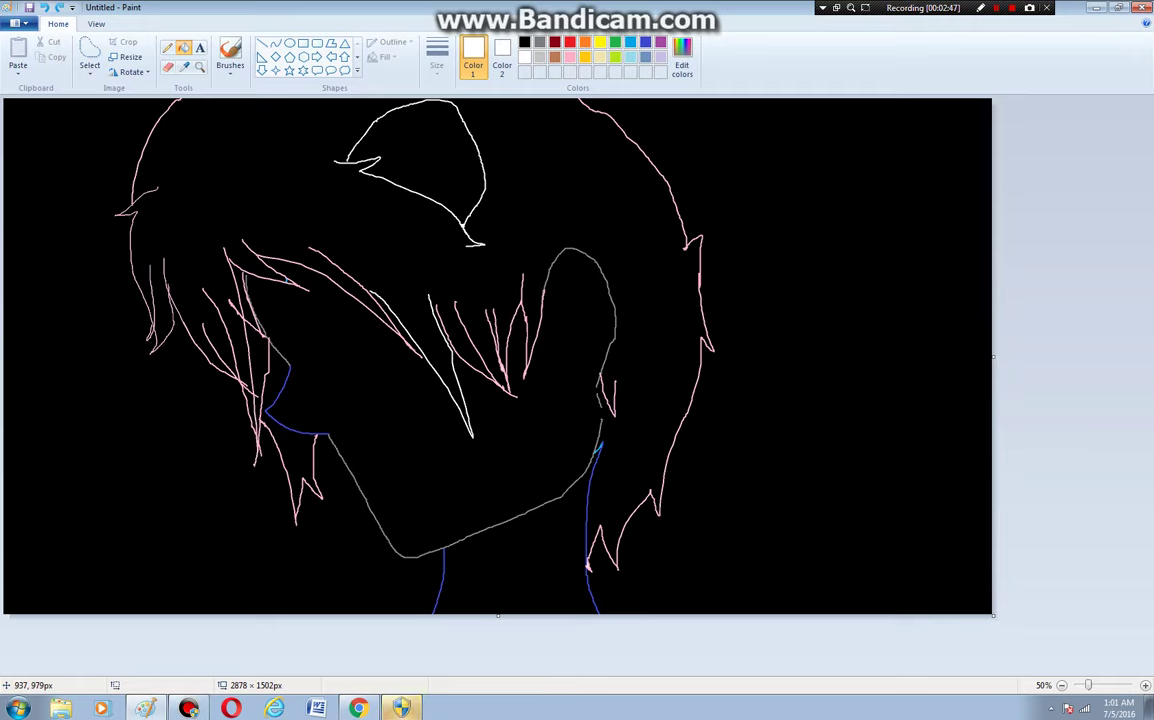
{"action": "left_click", "coordinate": [326, 435]}
{"action": "key", "text": "ctrl+z"}
Magnify the nose area to 200% and recolour the blue nose outline white
{"action": "left_click", "coordinate": [199, 66]}
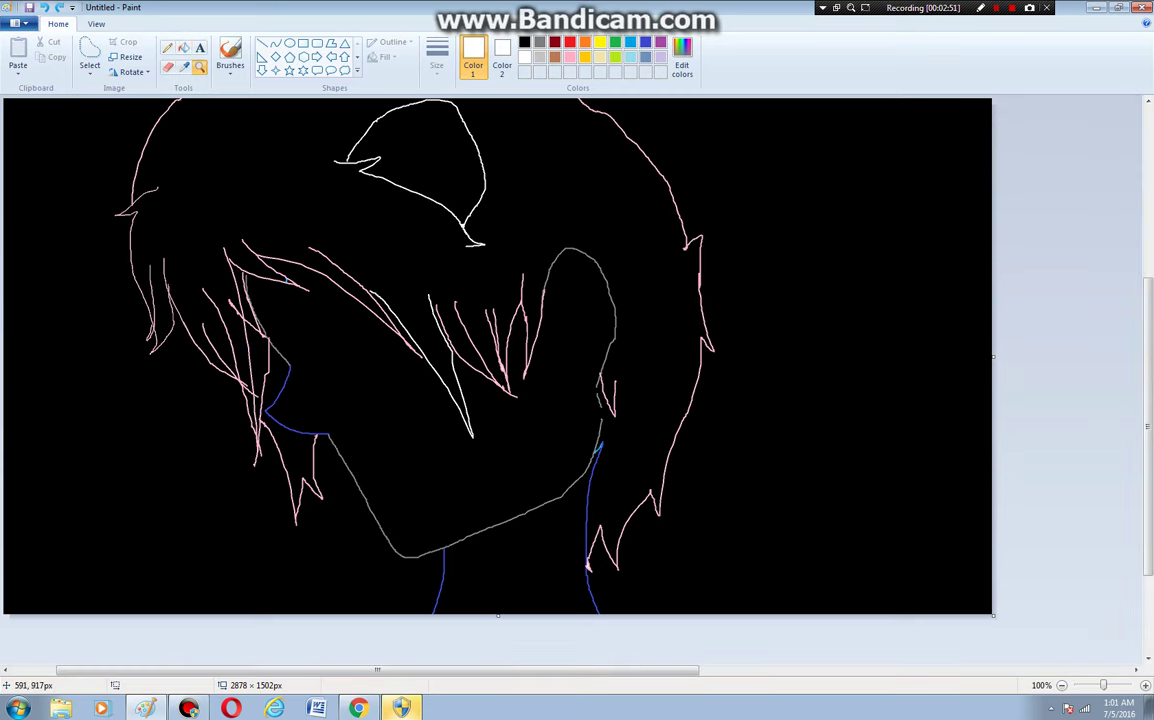
{"action": "left_click", "coordinate": [331, 395]}
{"action": "left_click", "coordinate": [290, 388]}
{"action": "left_click", "coordinate": [184, 48]}
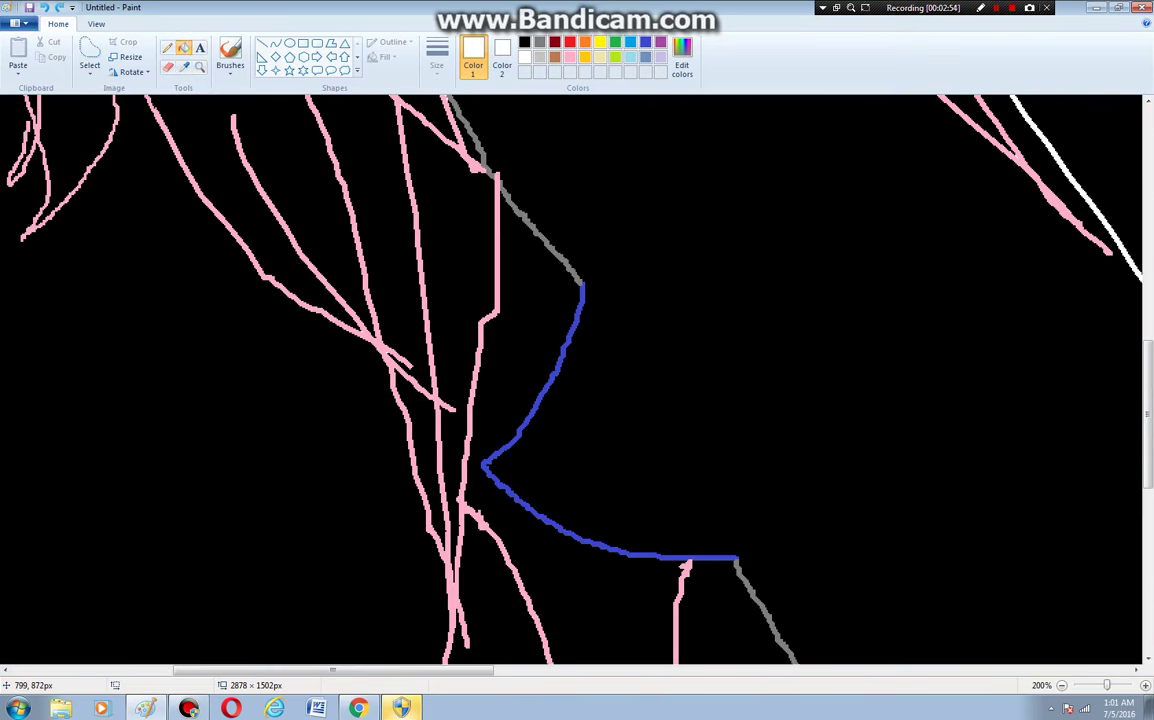
{"action": "left_click", "coordinate": [706, 540]}
{"action": "key", "text": "ctrl+z"}
{"action": "left_click", "coordinate": [740, 559]}
Recolour the pink hair strands in front of the face and the grey jaw and forehead lines white
{"action": "left_click", "coordinate": [471, 396]}
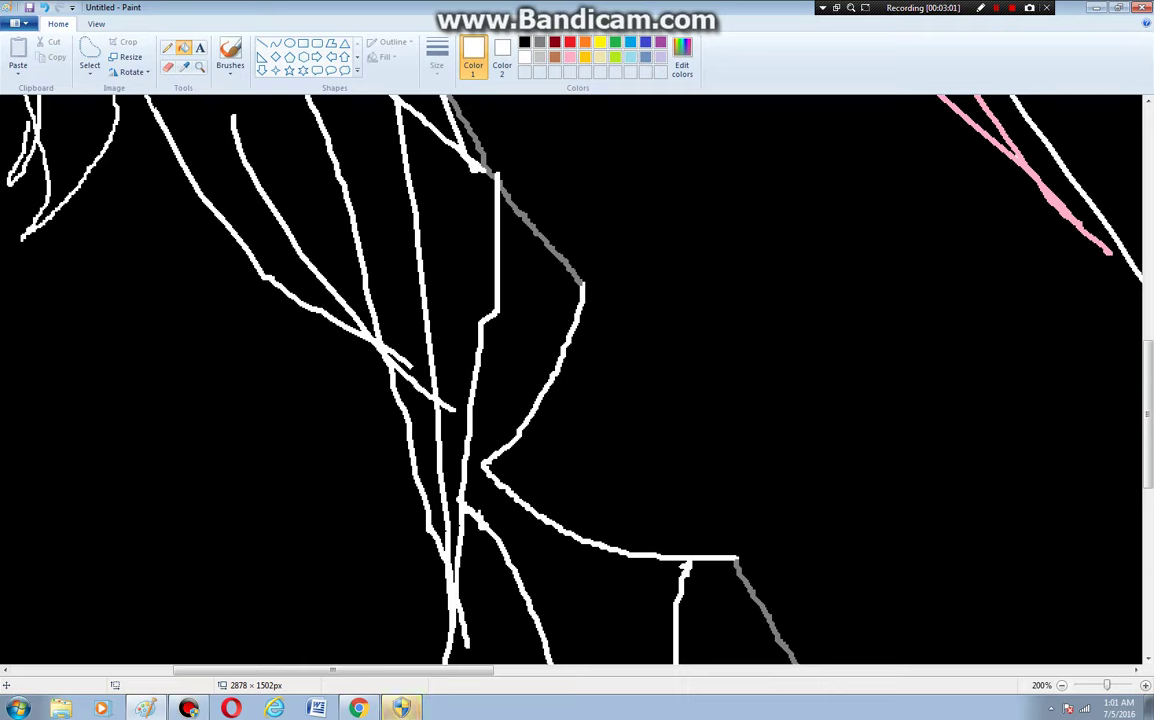
{"action": "left_click", "coordinate": [763, 607]}
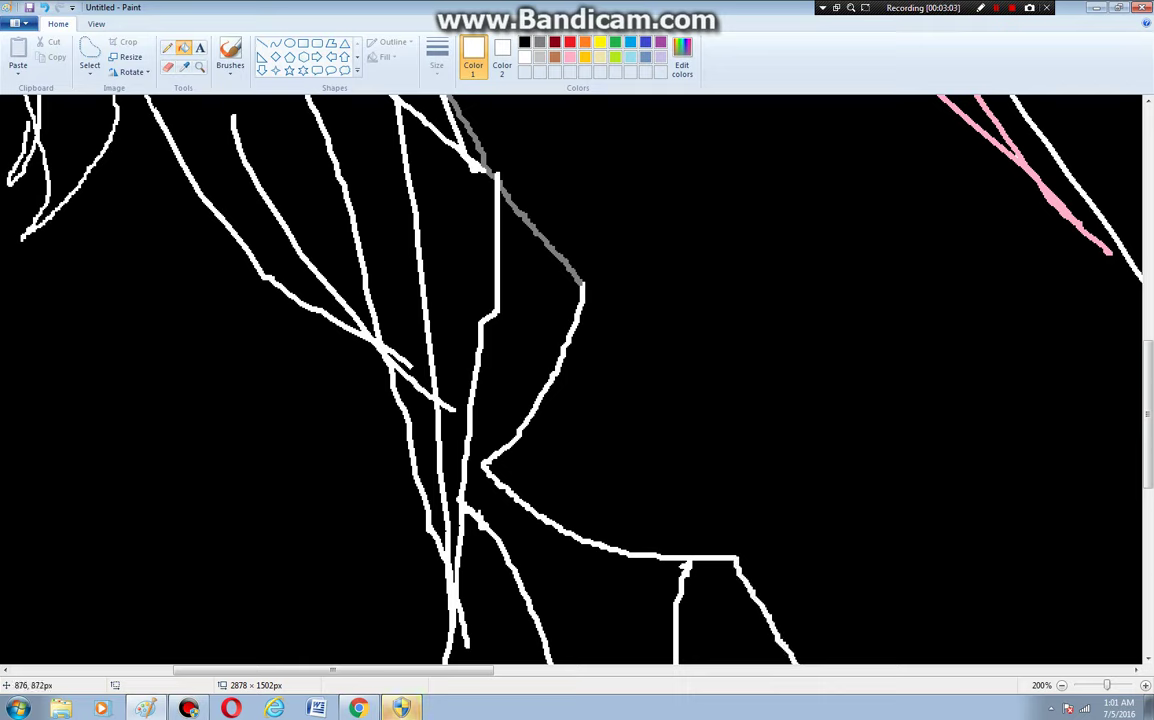
{"action": "left_click", "coordinate": [546, 245]}
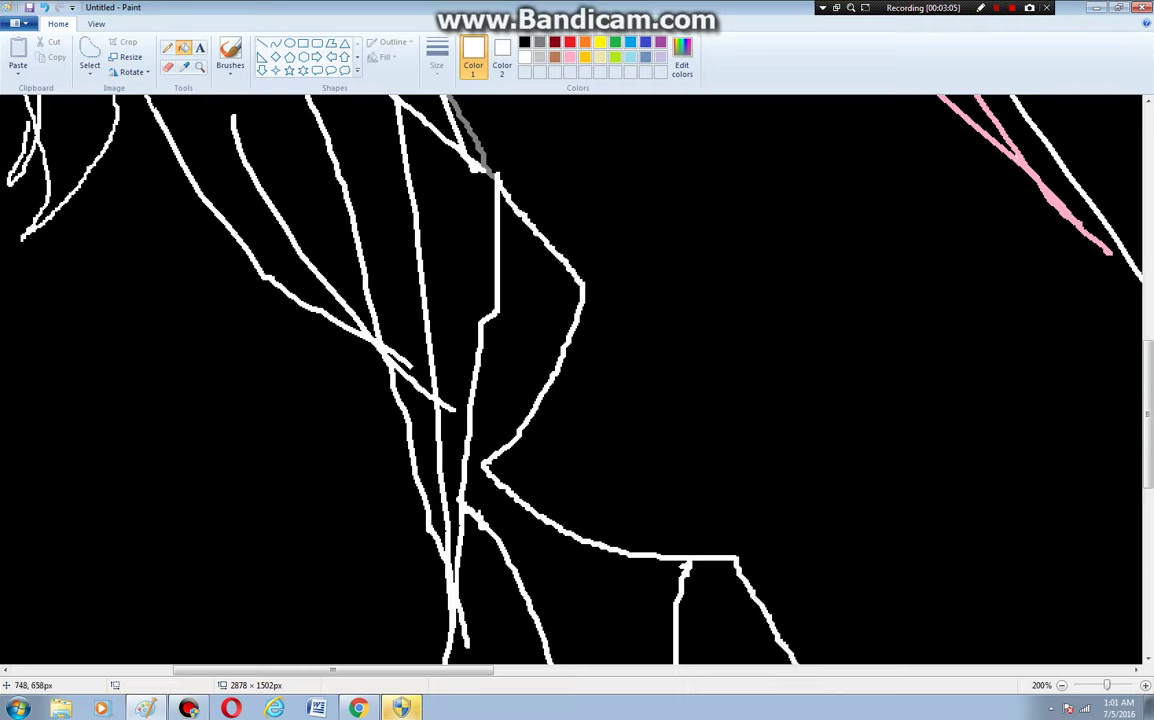
Recolour the grey line above the nose, the blue neck lines and the pink outer hair outline at the back of the head white
{"action": "left_click", "coordinate": [461, 112]}
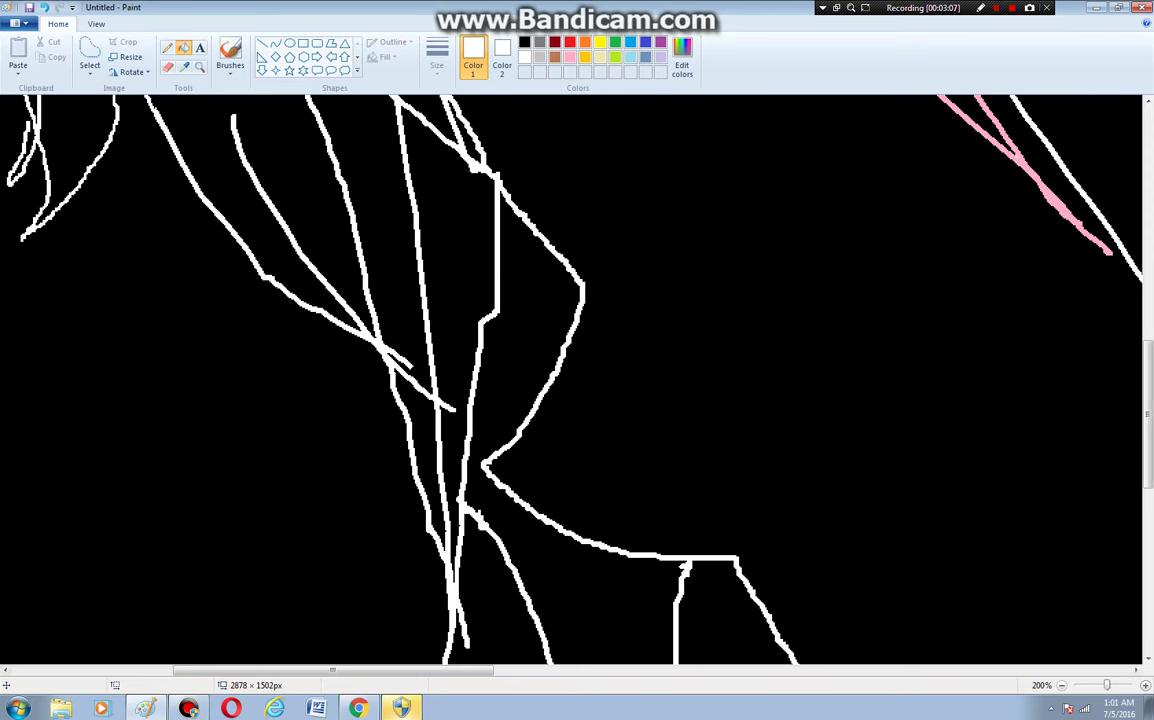
{"action": "scroll", "coordinate": [956, 618], "scroll_direction": "down", "scroll_amount": 1}
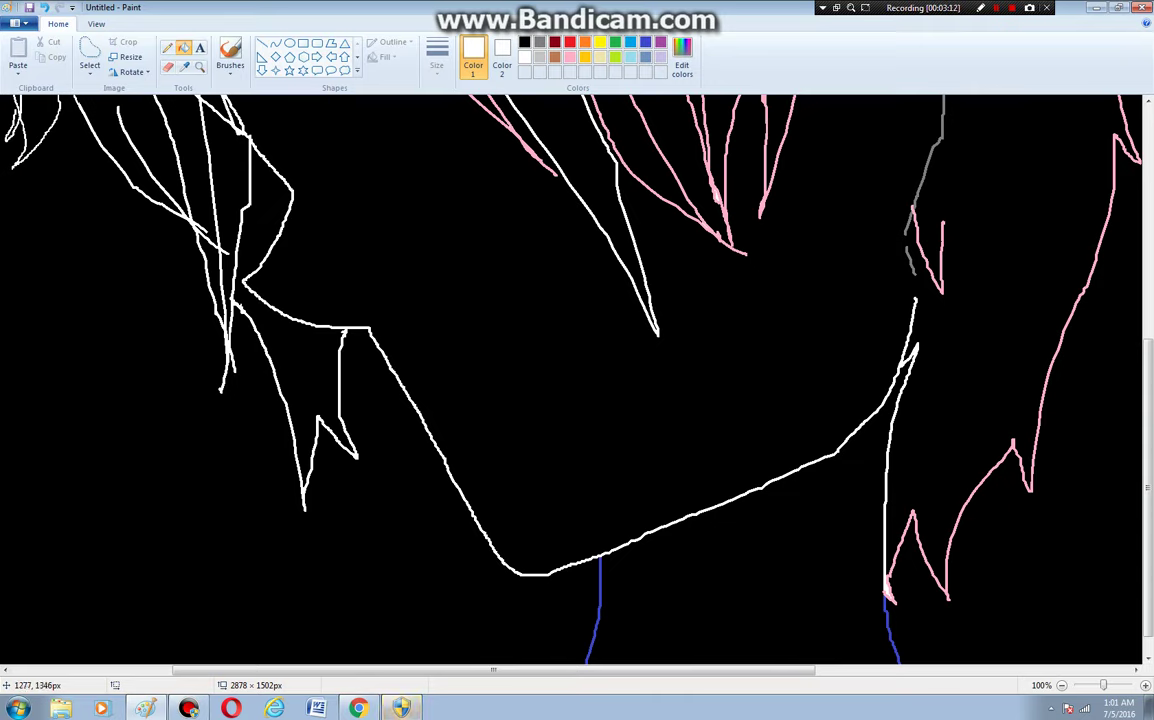
{"action": "left_click", "coordinate": [600, 578]}
{"action": "left_click", "coordinate": [889, 588]}
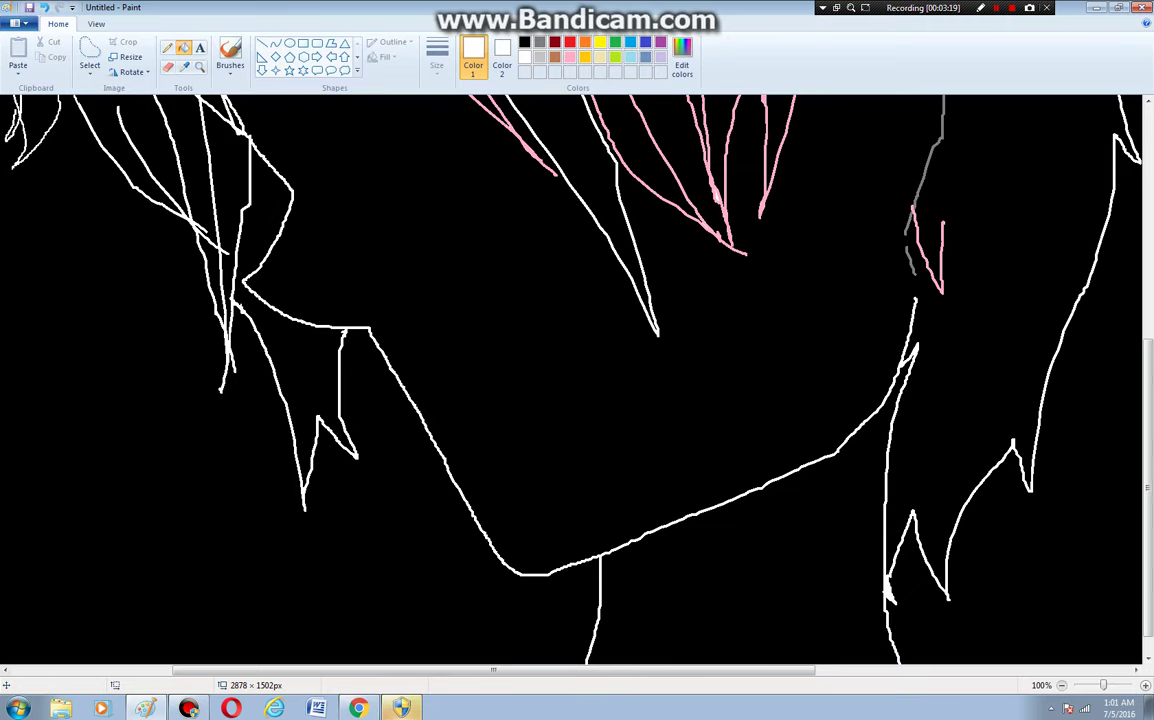
Recolour the connected pink fringe strands across the forehead white
{"action": "left_click", "coordinate": [1062, 685]}
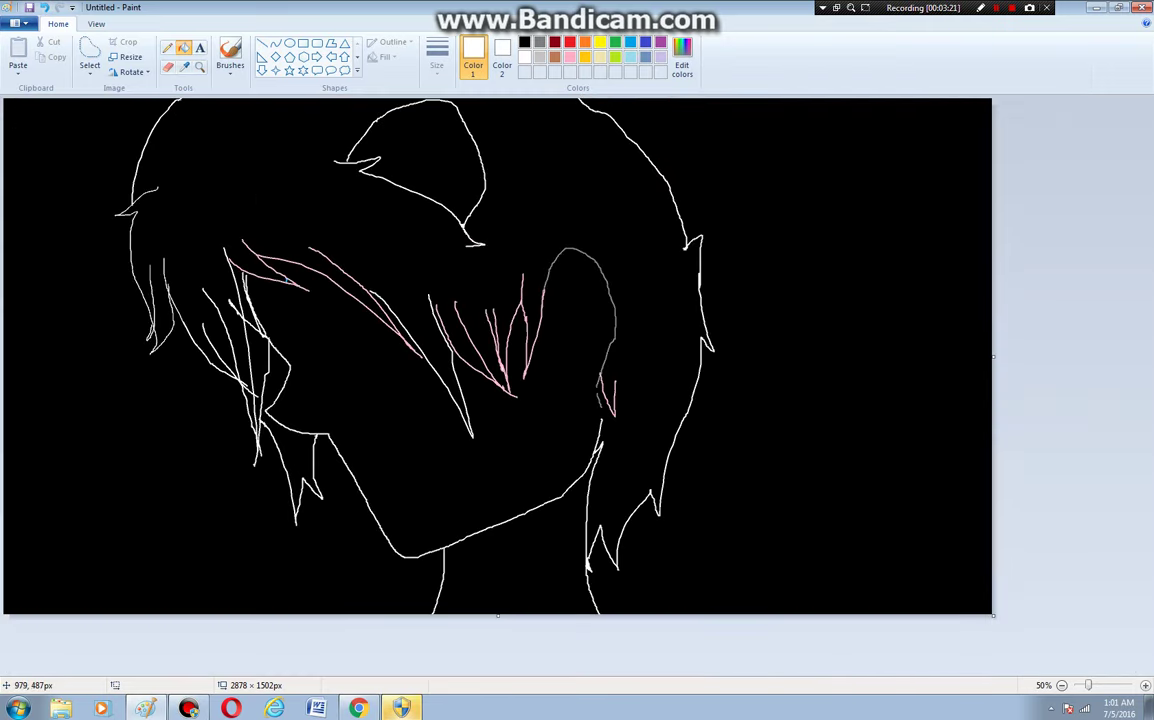
{"action": "left_click", "coordinate": [337, 268]}
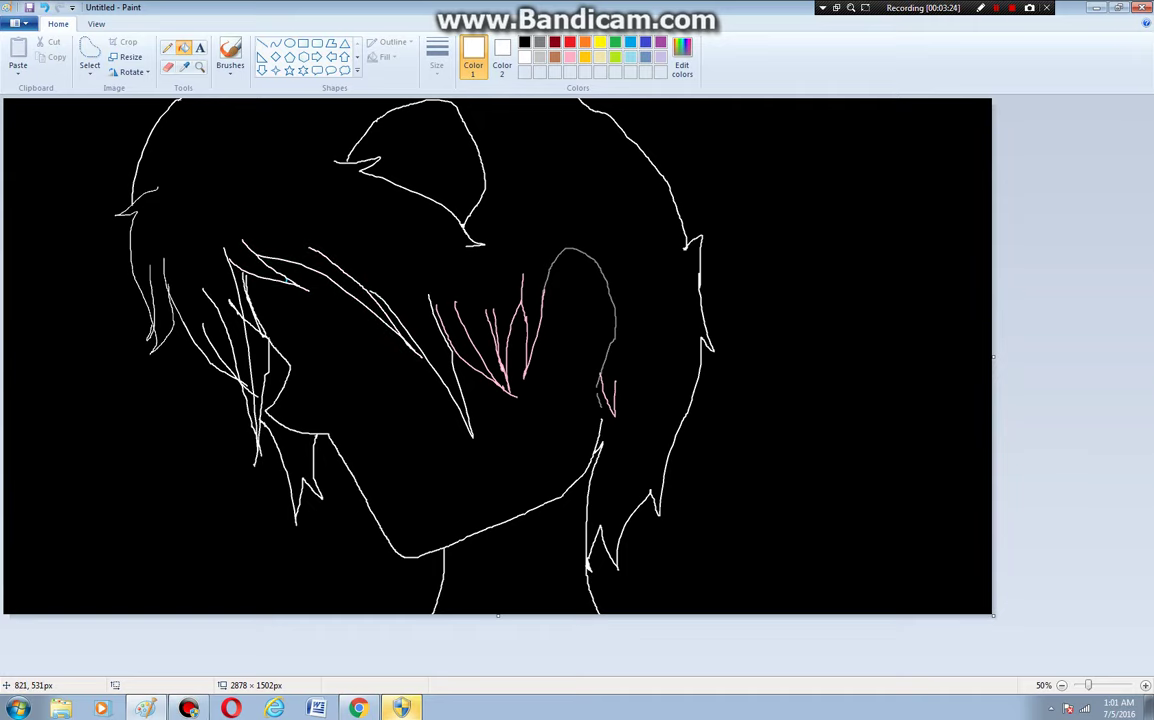
Recolour the short blue segment between the fringe strands and the pink strands in front of the ear white, undoing the misplaced fill
{"action": "left_click", "coordinate": [288, 281]}
{"action": "key", "text": "ctrl+z"}
{"action": "left_click", "coordinate": [199, 66]}
{"action": "left_click", "coordinate": [288, 250]}
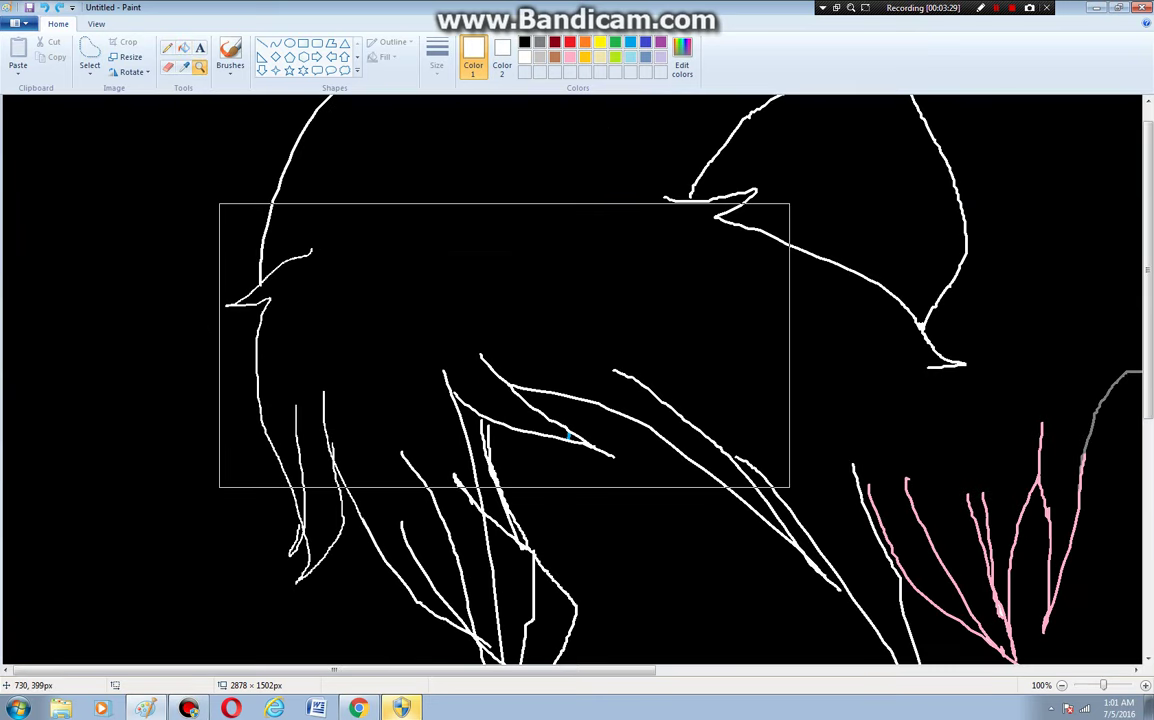
{"action": "left_click", "coordinate": [595, 423]}
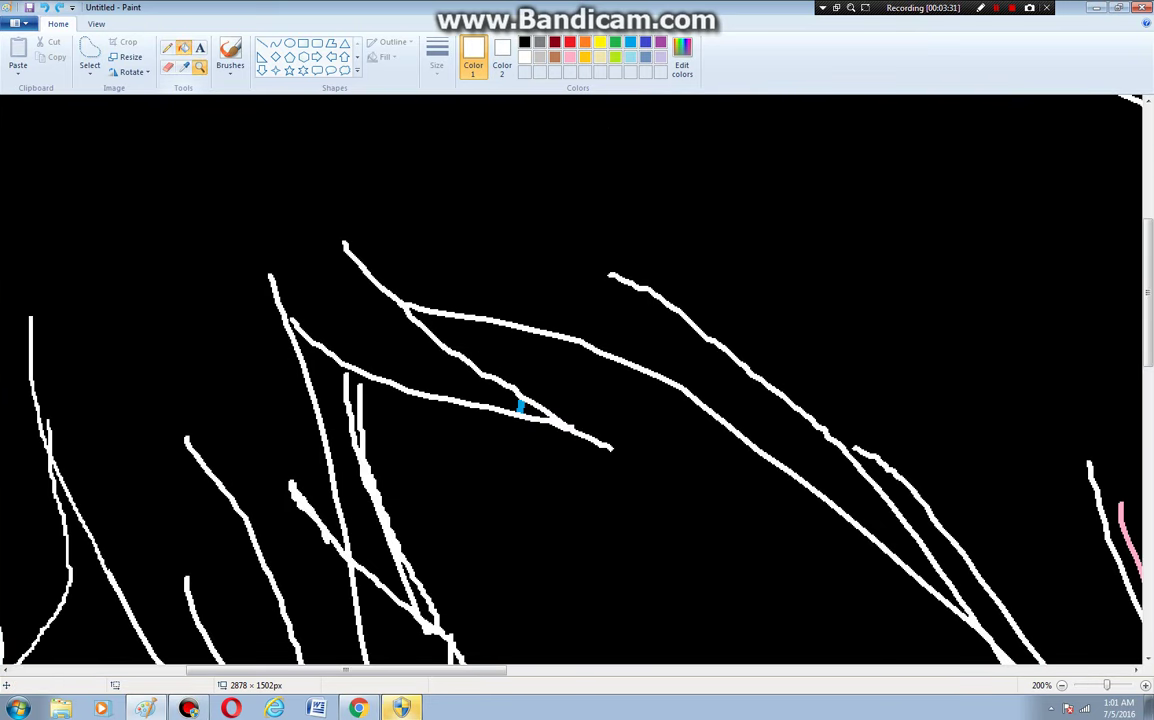
{"action": "left_click", "coordinate": [184, 48]}
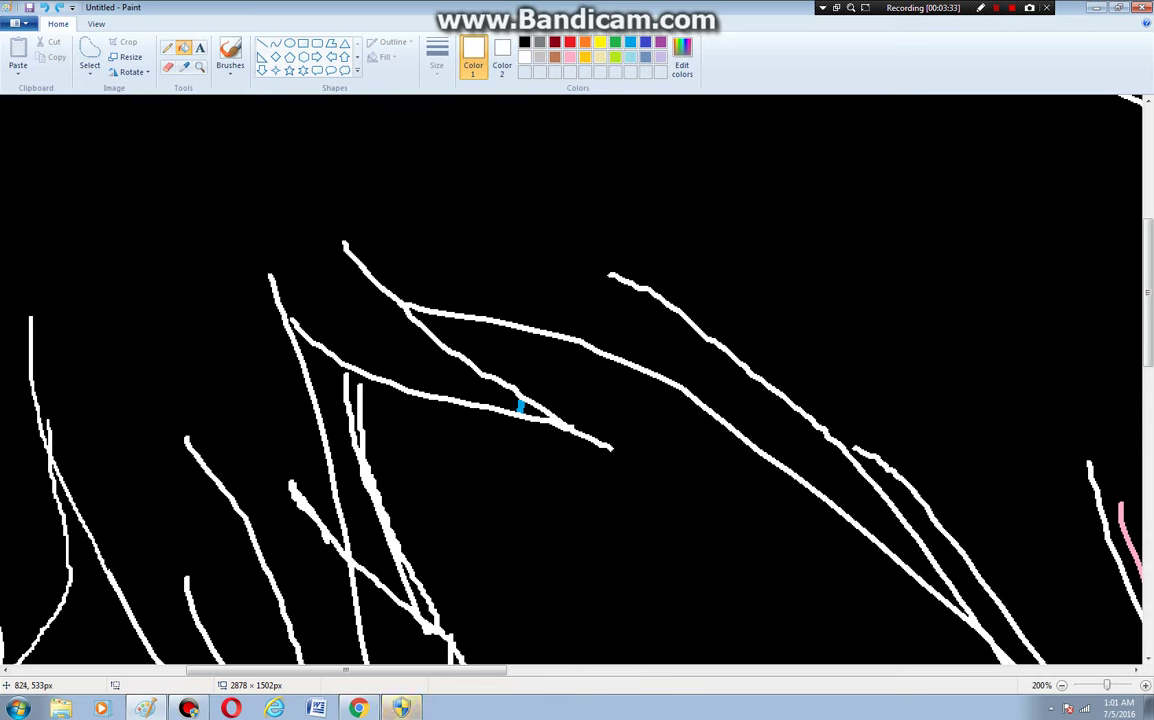
{"action": "left_click", "coordinate": [520, 407]}
{"action": "left_click", "coordinate": [1062, 686]}
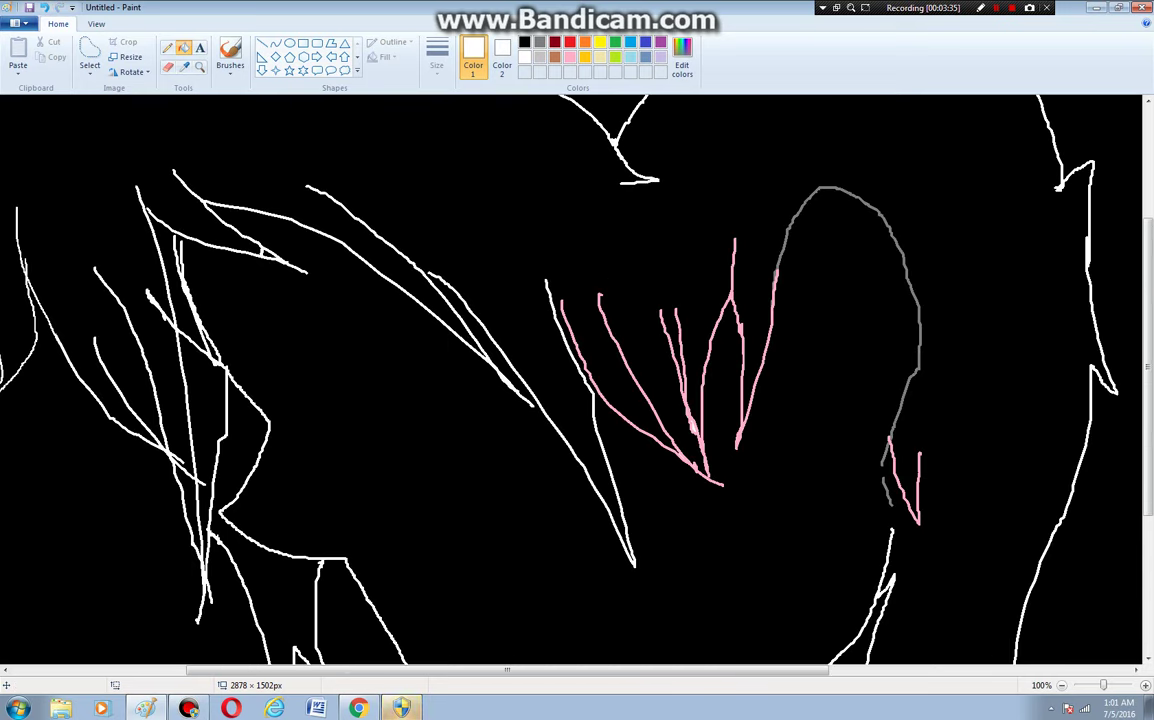
{"action": "left_click", "coordinate": [1062, 686]}
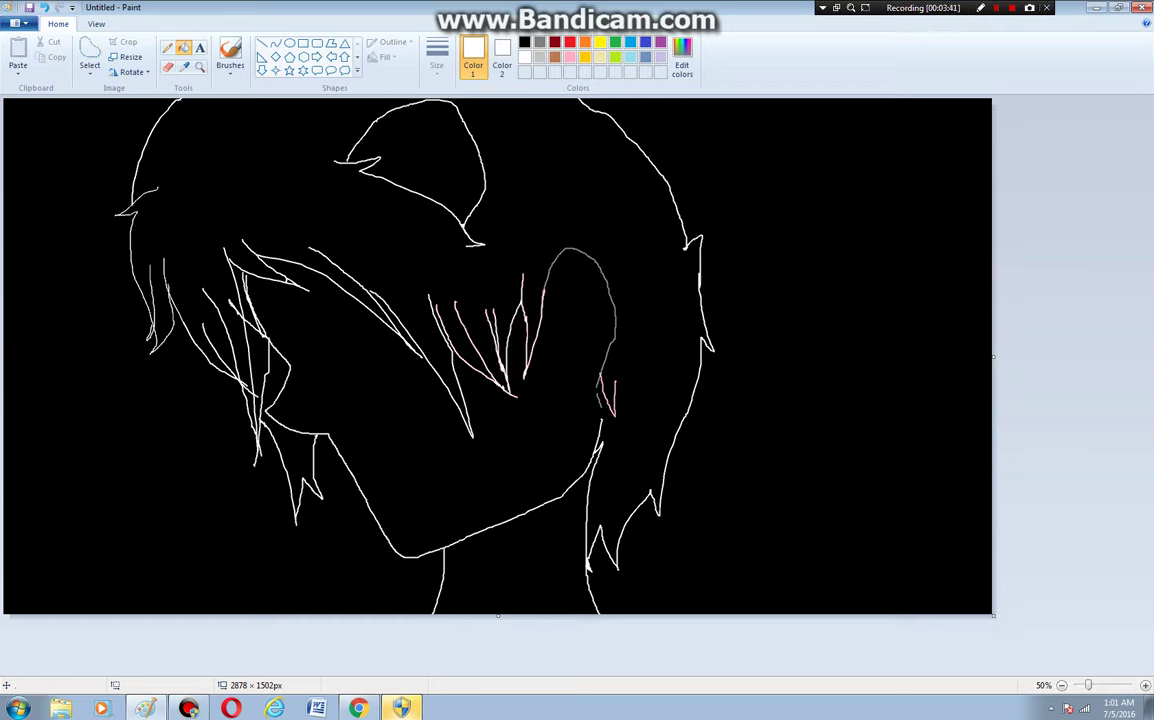
Magnify the face beside the nose bridge to 300% and draw a white curved lower eye line with the Pencil
{"action": "left_click", "coordinate": [167, 48]}
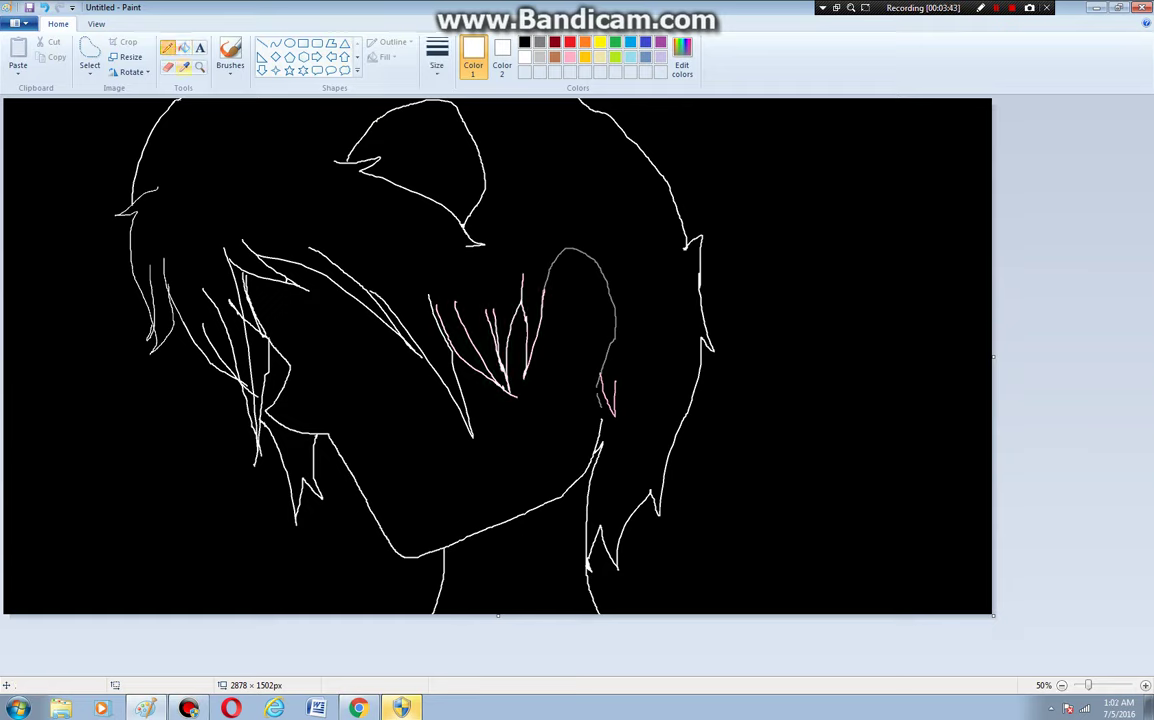
{"action": "left_click", "coordinate": [199, 66]}
{"action": "left_click", "coordinate": [296, 255]}
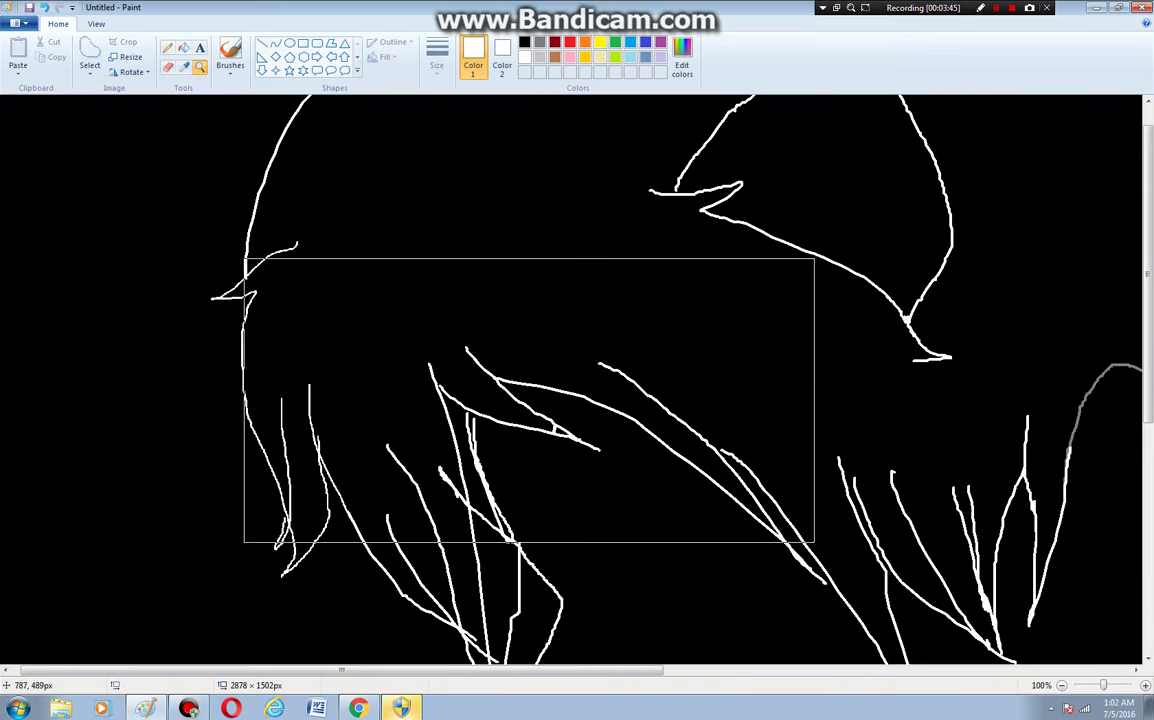
{"action": "left_click", "coordinate": [535, 405]}
{"action": "left_click", "coordinate": [525, 412]}
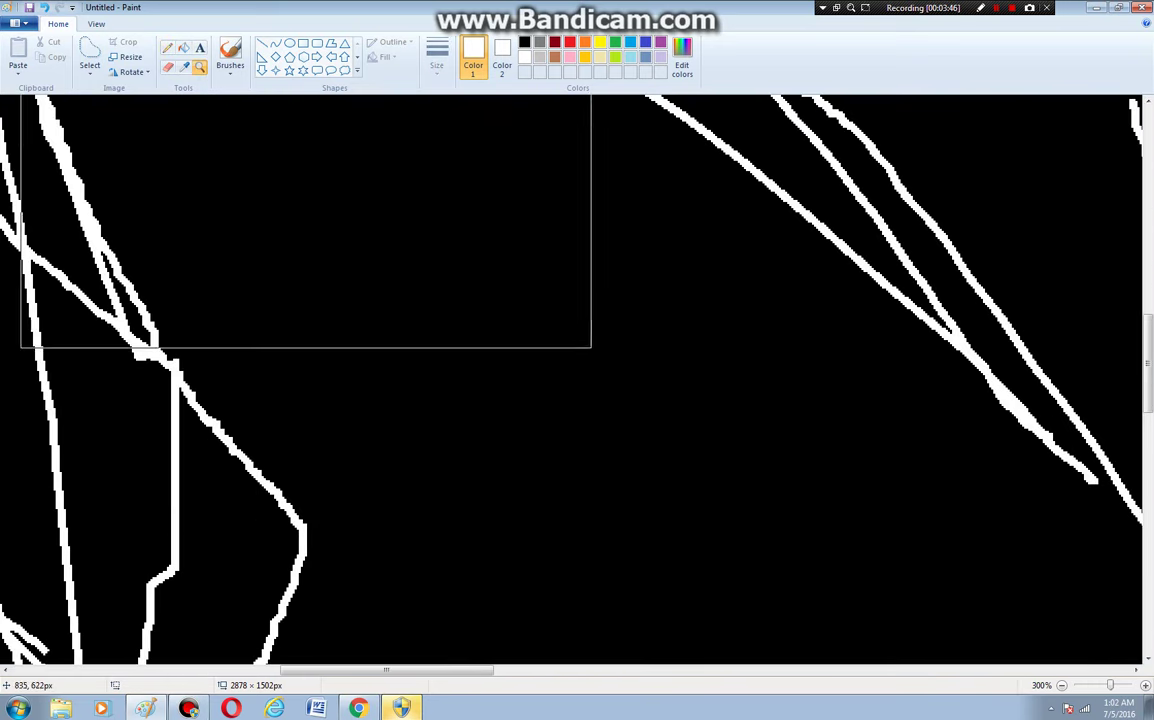
{"action": "left_click", "coordinate": [167, 47]}
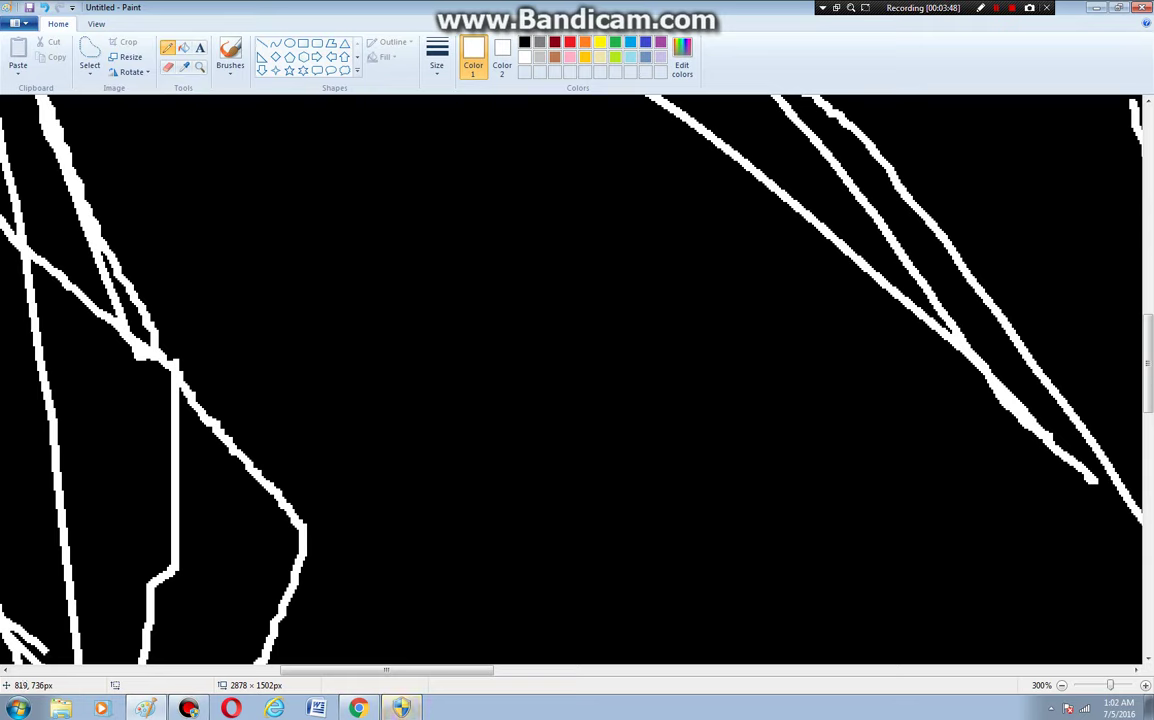
{"action": "mouse_move", "coordinate": [256, 431]}
{"action": "left_mouse_down"}
{"action": "mouse_move", "coordinate": [400, 415]}
{"action": "mouse_move", "coordinate": [513, 334]}
{"action": "mouse_move", "coordinate": [537, 291]}
{"action": "left_mouse_up"}
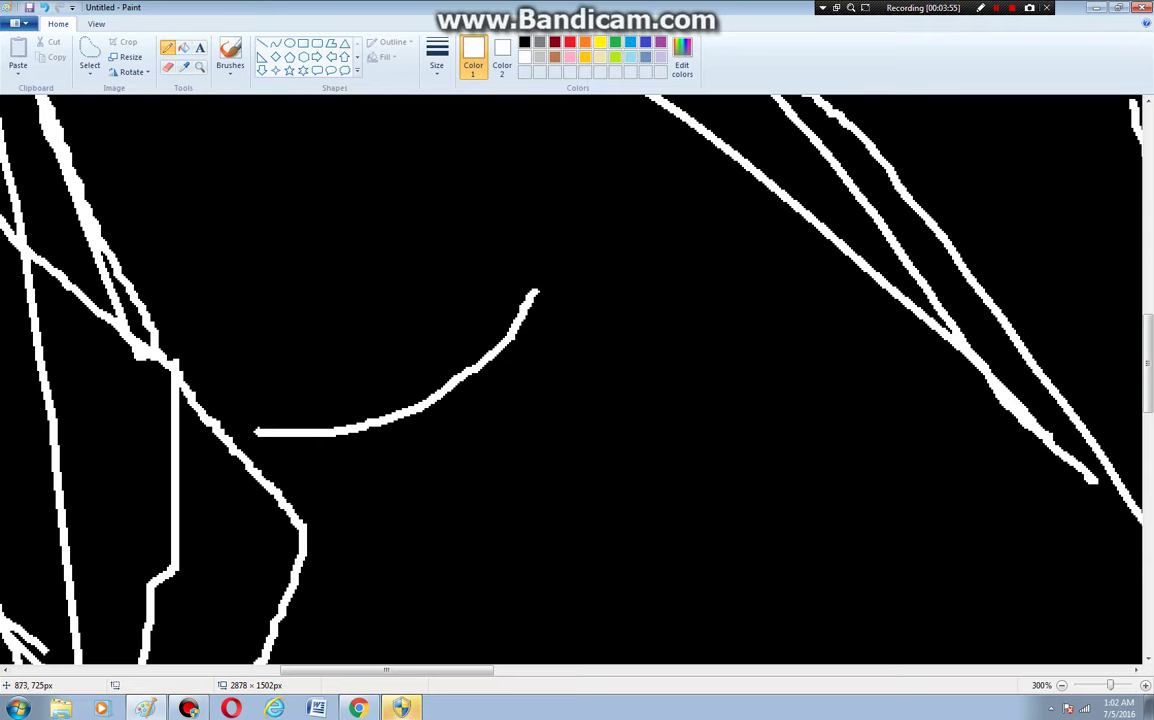
Add a white-filled corner under the lower eye line, then draw the upper eyelid curve and a short line joining it to that corner
{"action": "mouse_move", "coordinate": [370, 424]}
{"action": "left_mouse_down"}
{"action": "mouse_move", "coordinate": [290, 465]}
{"action": "mouse_move", "coordinate": [272, 466]}
{"action": "mouse_move", "coordinate": [270, 435]}
{"action": "left_mouse_up"}
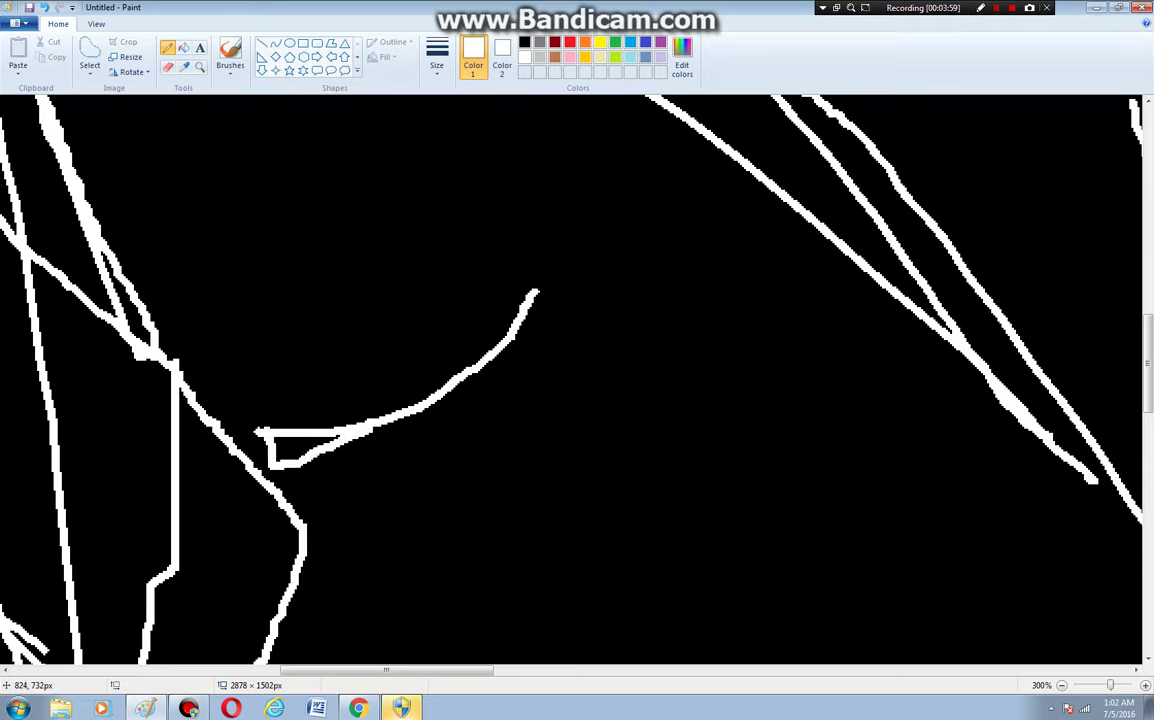
{"action": "left_click", "coordinate": [183, 47]}
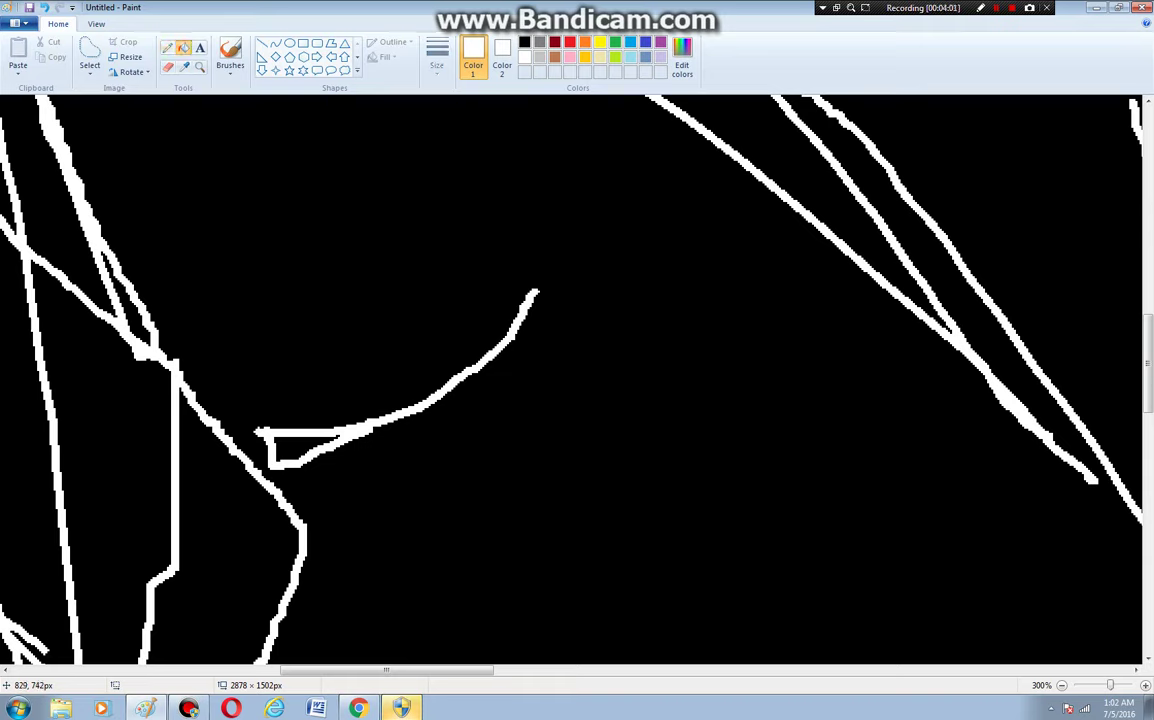
{"action": "left_click", "coordinate": [285, 447]}
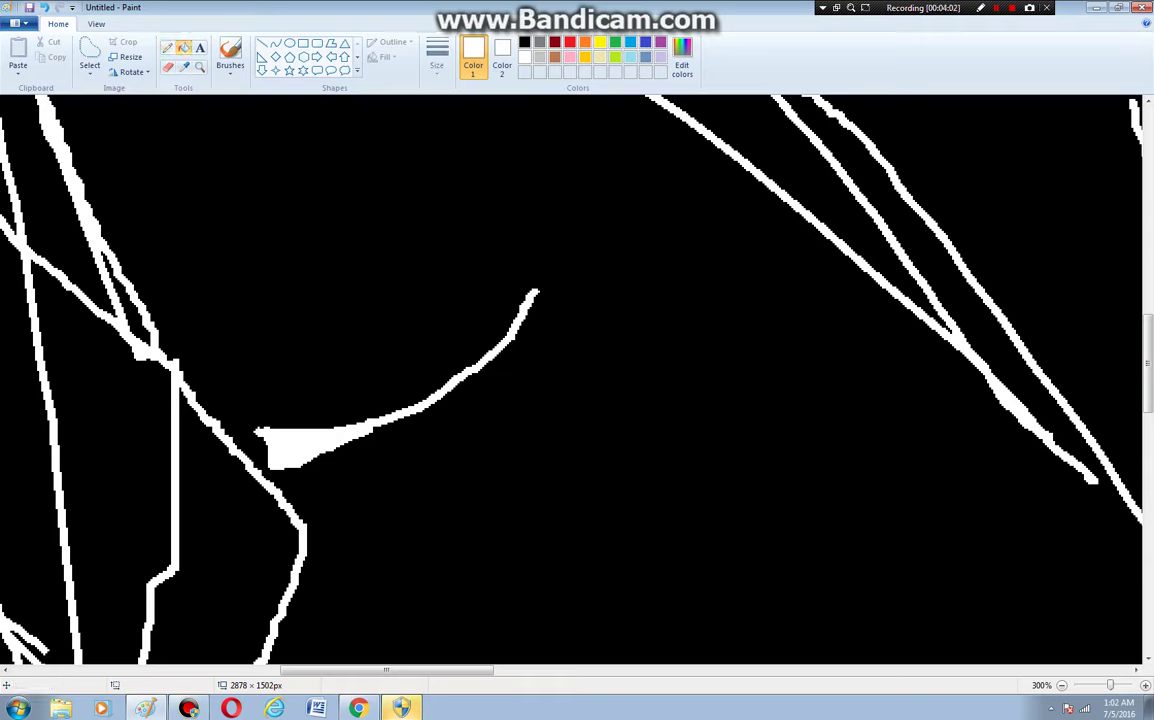
{"action": "left_click", "coordinate": [167, 47]}
{"action": "mouse_move", "coordinate": [262, 432]}
{"action": "left_mouse_down"}
{"action": "mouse_move", "coordinate": [212, 378]}
{"action": "mouse_move", "coordinate": [202, 394]}
{"action": "mouse_move", "coordinate": [273, 278]}
{"action": "mouse_move", "coordinate": [348, 214]}
{"action": "mouse_move", "coordinate": [408, 200]}
{"action": "left_mouse_up"}
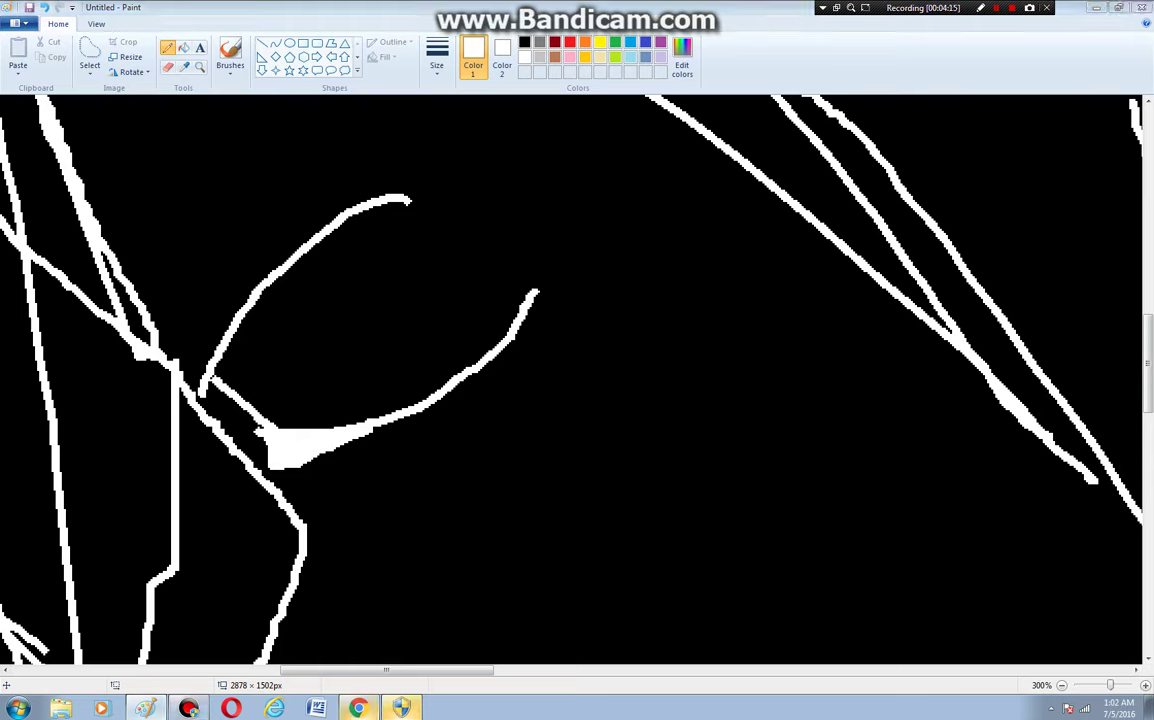
Switch to Chrome, show the "APH Romania - Welcome to the Show" video and return to Paint
{"action": "left_click", "coordinate": [358, 708]}
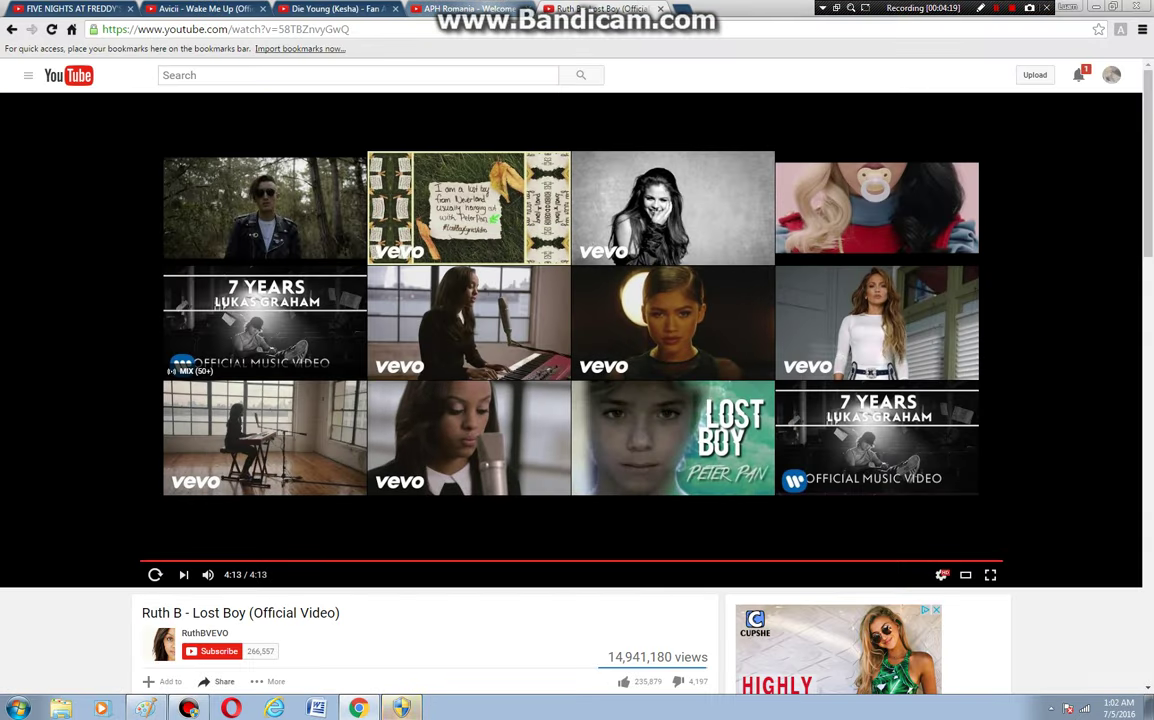
{"action": "left_click", "coordinate": [467, 9]}
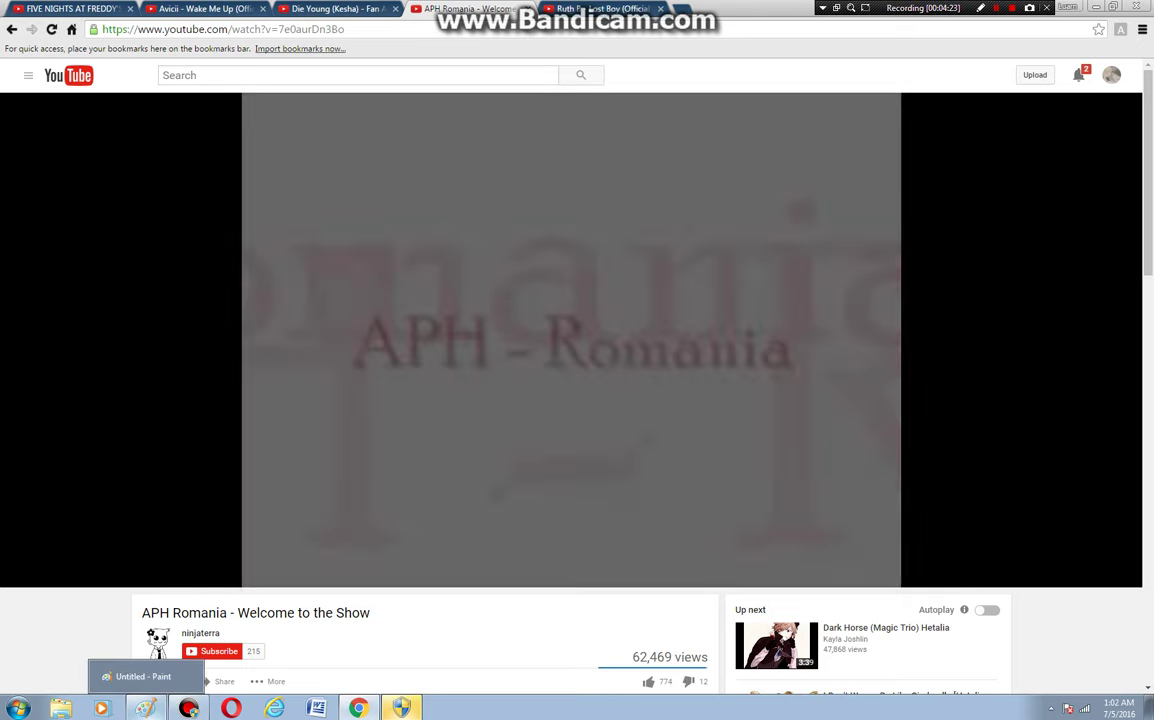
{"action": "left_click", "coordinate": [145, 708]}
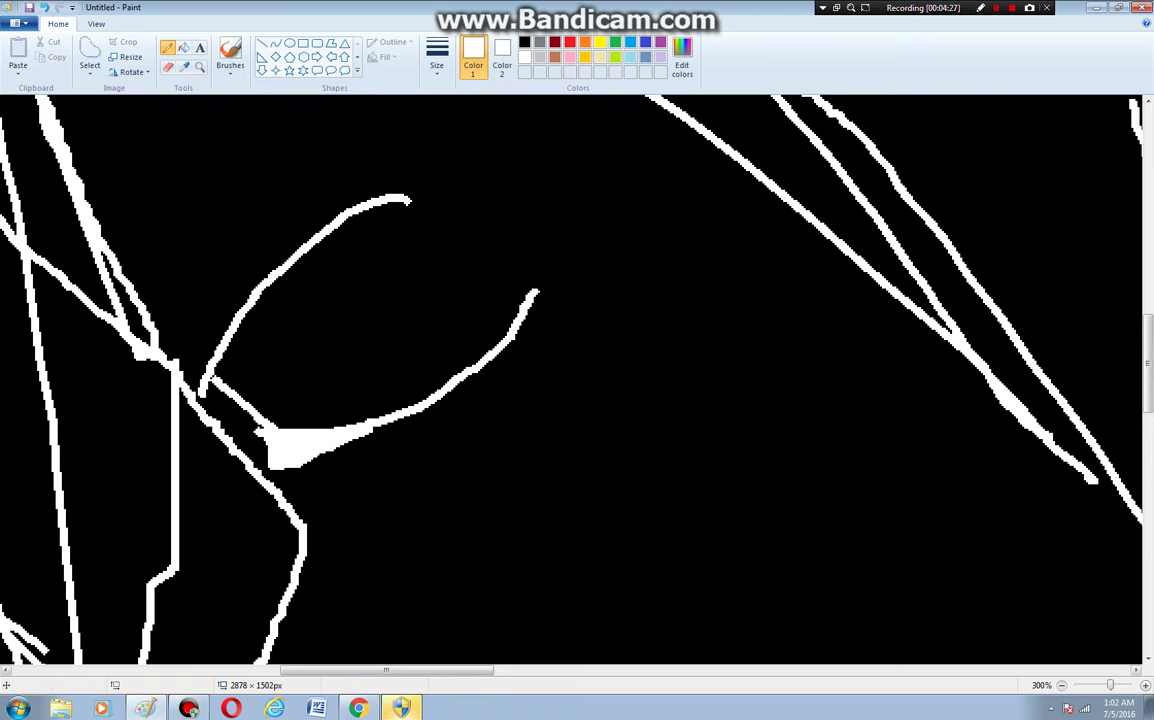
Draw a closed white leaf-shaped outline on the lower face beside the jaw line and thicken the eye's inner corner at 100% zoom
{"action": "left_click", "coordinate": [1062, 685]}
{"action": "left_click", "coordinate": [1062, 685]}
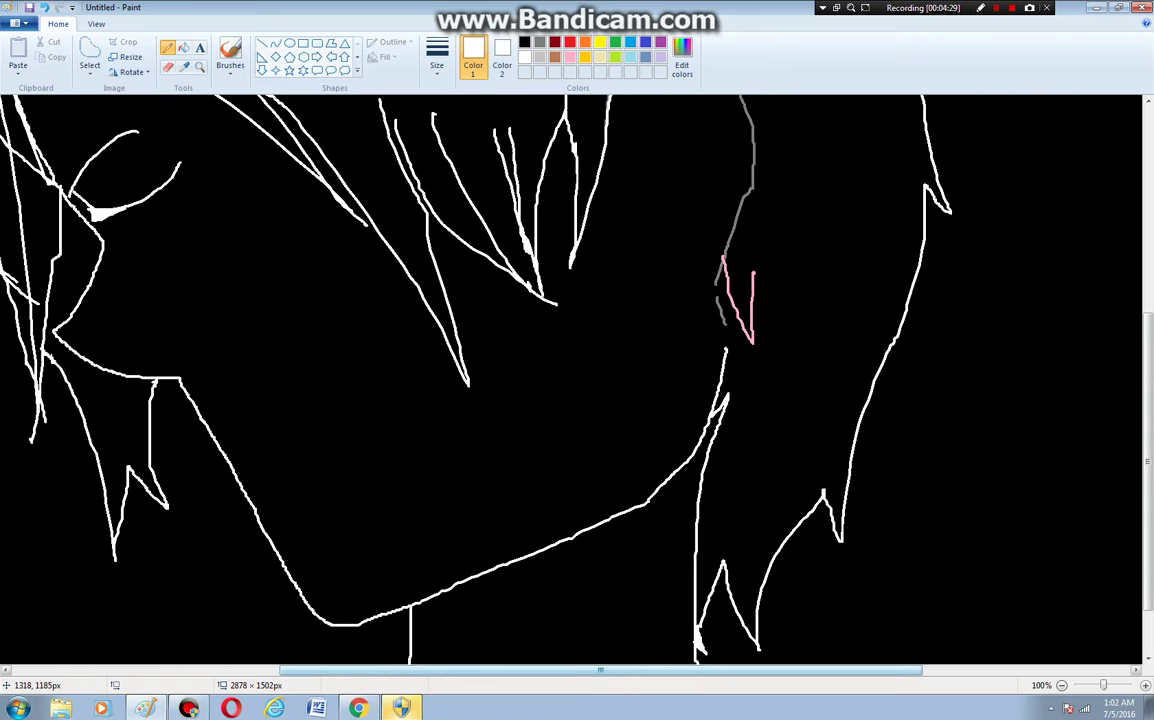
{"action": "mouse_move", "coordinate": [266, 516]}
{"action": "left_mouse_down"}
{"action": "mouse_move", "coordinate": [315, 446]}
{"action": "mouse_move", "coordinate": [417, 441]}
{"action": "left_mouse_up"}
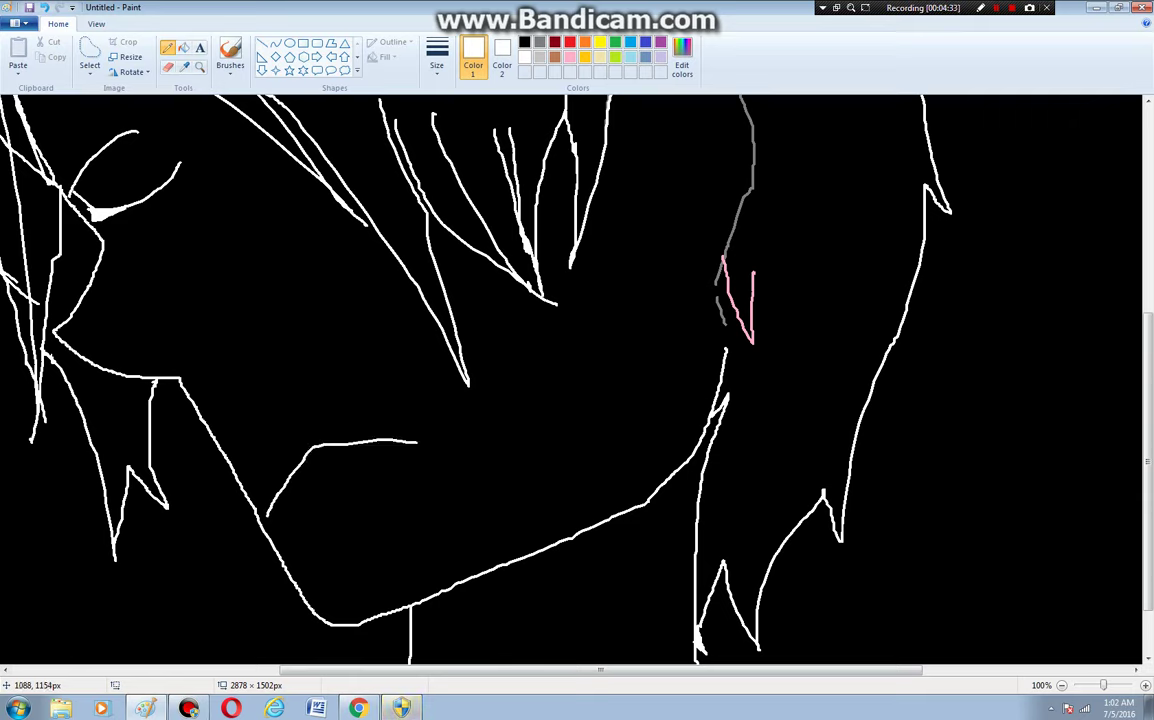
{"action": "mouse_move", "coordinate": [267, 514]}
{"action": "left_mouse_down"}
{"action": "mouse_move", "coordinate": [316, 530]}
{"action": "mouse_move", "coordinate": [360, 522]}
{"action": "mouse_move", "coordinate": [437, 445]}
{"action": "mouse_move", "coordinate": [413, 439]}
{"action": "left_mouse_up"}
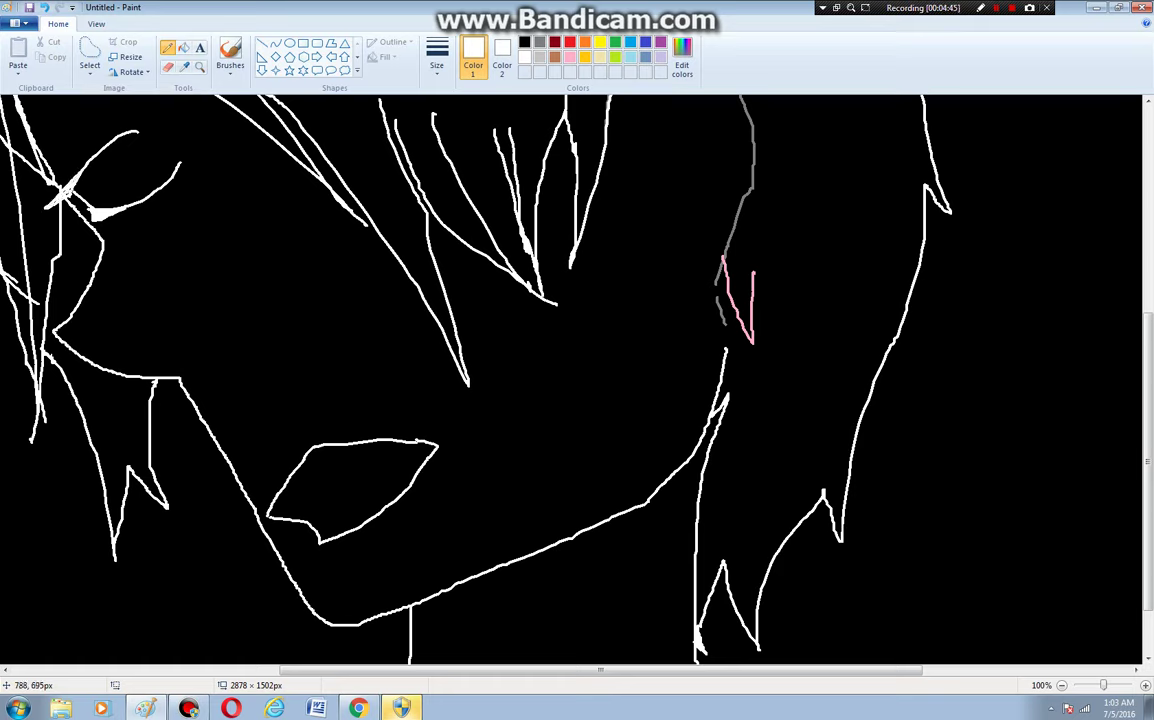
Remove the filled corner of the lower eye line and the short line joining it by painting and filling them black
{"action": "left_click", "coordinate": [168, 67]}
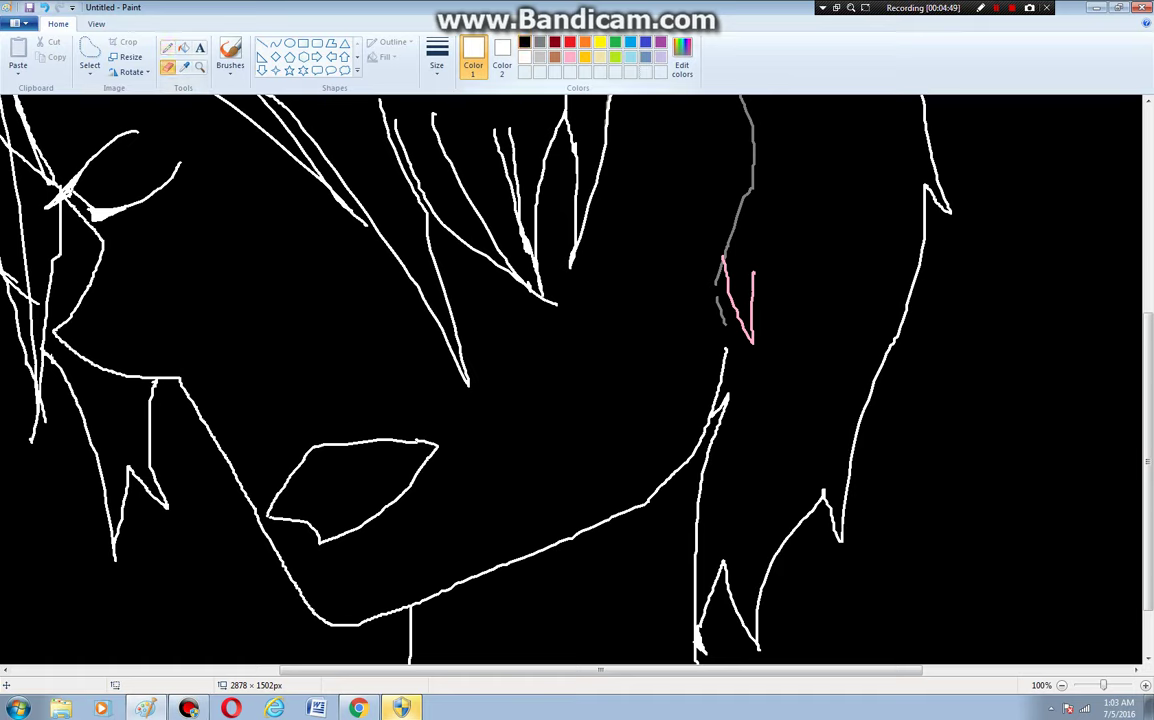
{"action": "left_click", "coordinate": [524, 42]}
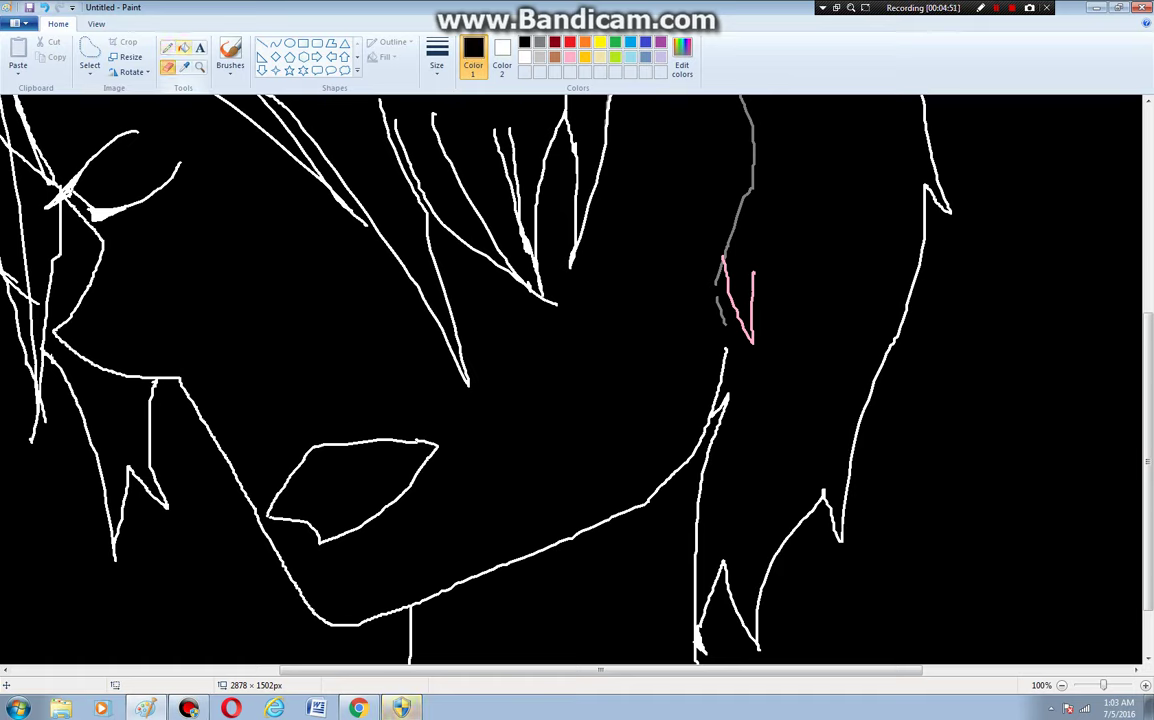
{"action": "left_click", "coordinate": [168, 48]}
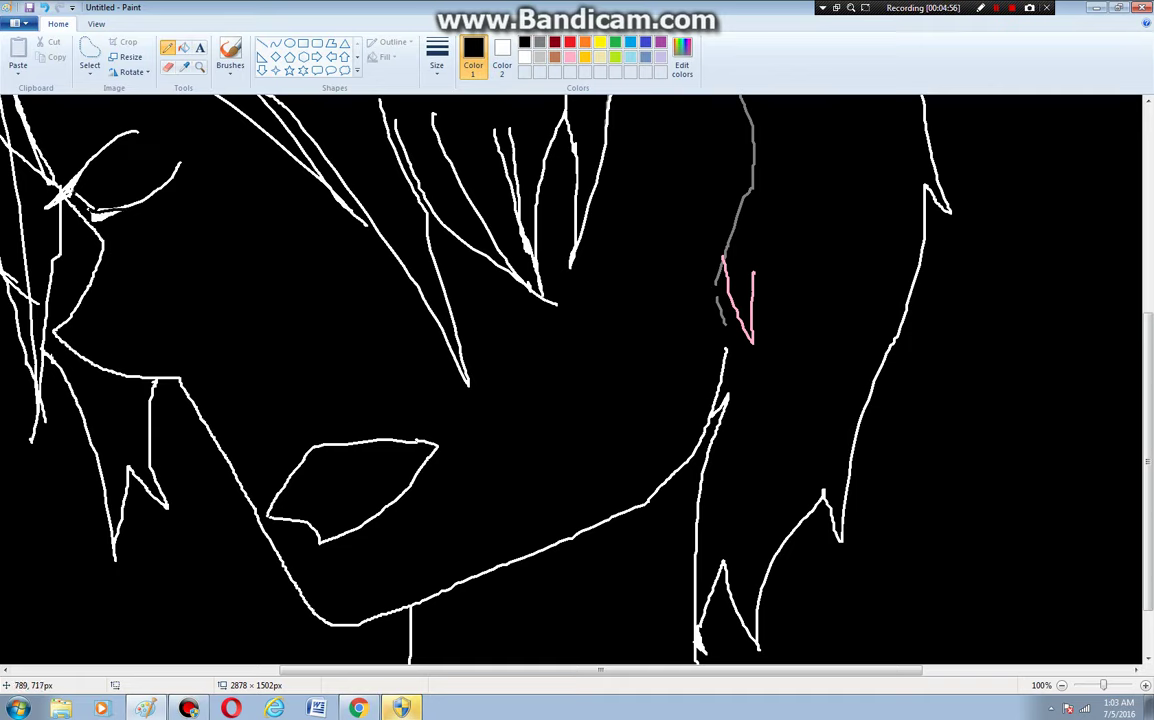
{"action": "left_click", "coordinate": [184, 48]}
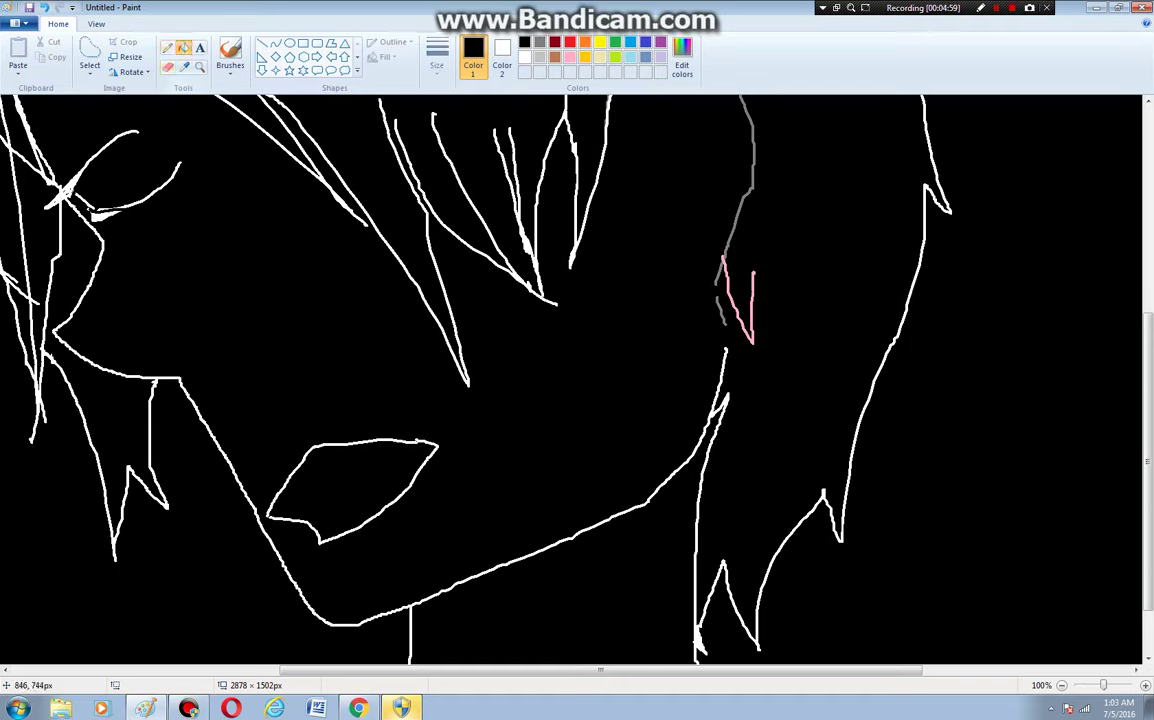
{"action": "left_click", "coordinate": [102, 214]}
{"action": "left_click", "coordinate": [79, 192]}
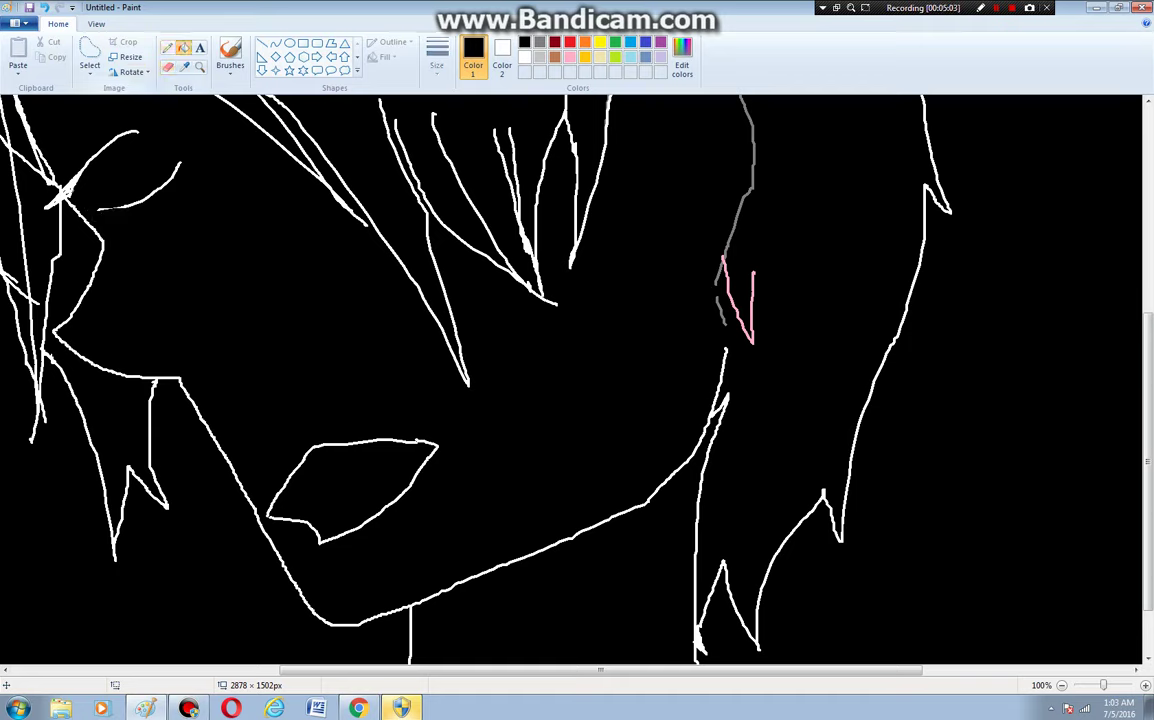
Close the eye outline in white, draw the curved iris and pupil inside it, and fill the pupil white
{"action": "left_click", "coordinate": [168, 48]}
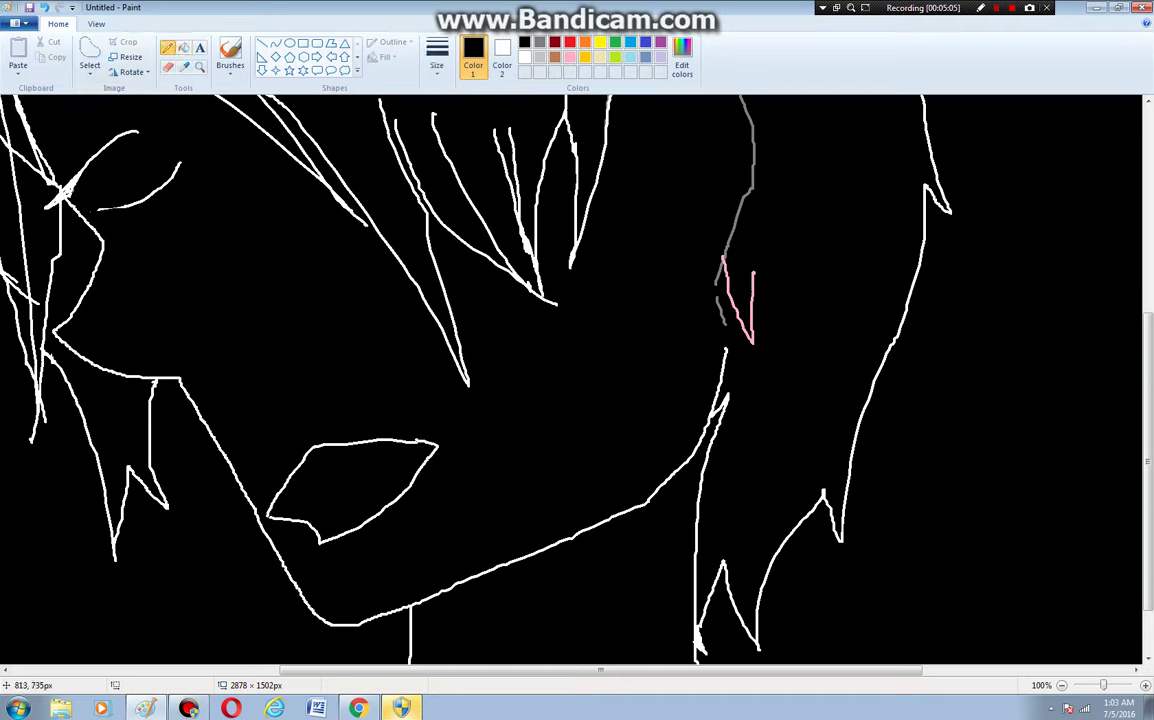
{"action": "left_click", "coordinate": [525, 57]}
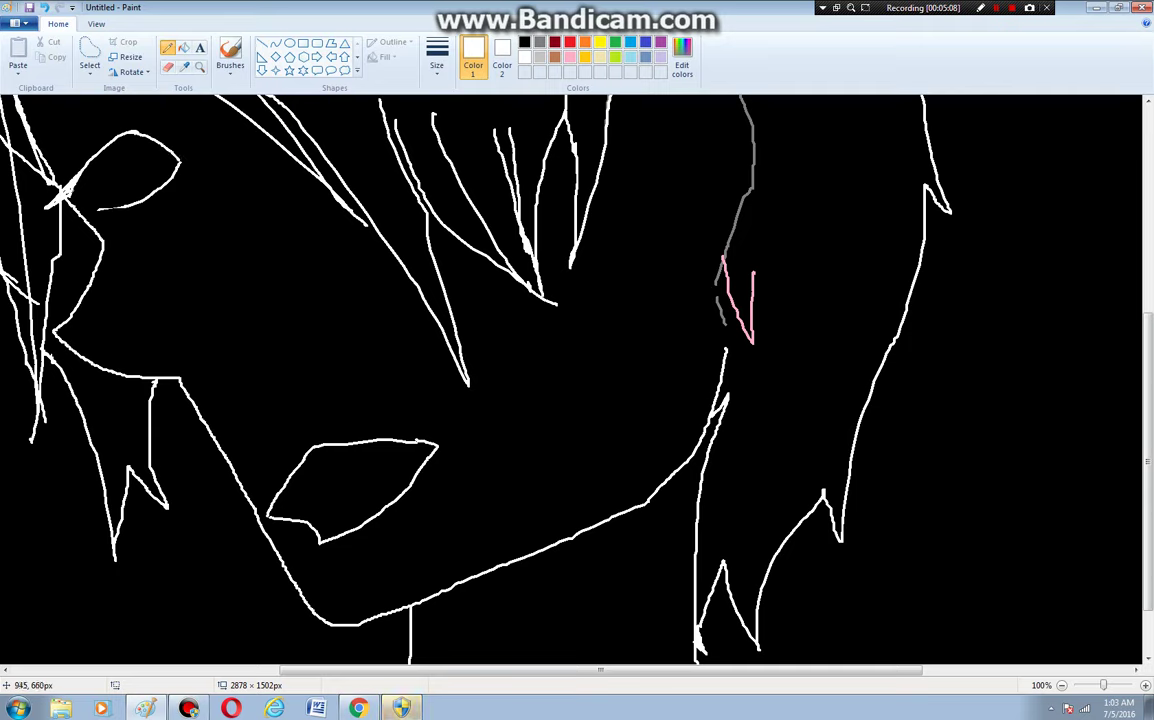
{"action": "mouse_move", "coordinate": [85, 145]}
{"action": "left_mouse_down"}
{"action": "mouse_move", "coordinate": [111, 166]}
{"action": "mouse_move", "coordinate": [78, 189]}
{"action": "mouse_move", "coordinate": [109, 184]}
{"action": "mouse_move", "coordinate": [98, 185]}
{"action": "left_mouse_up"}
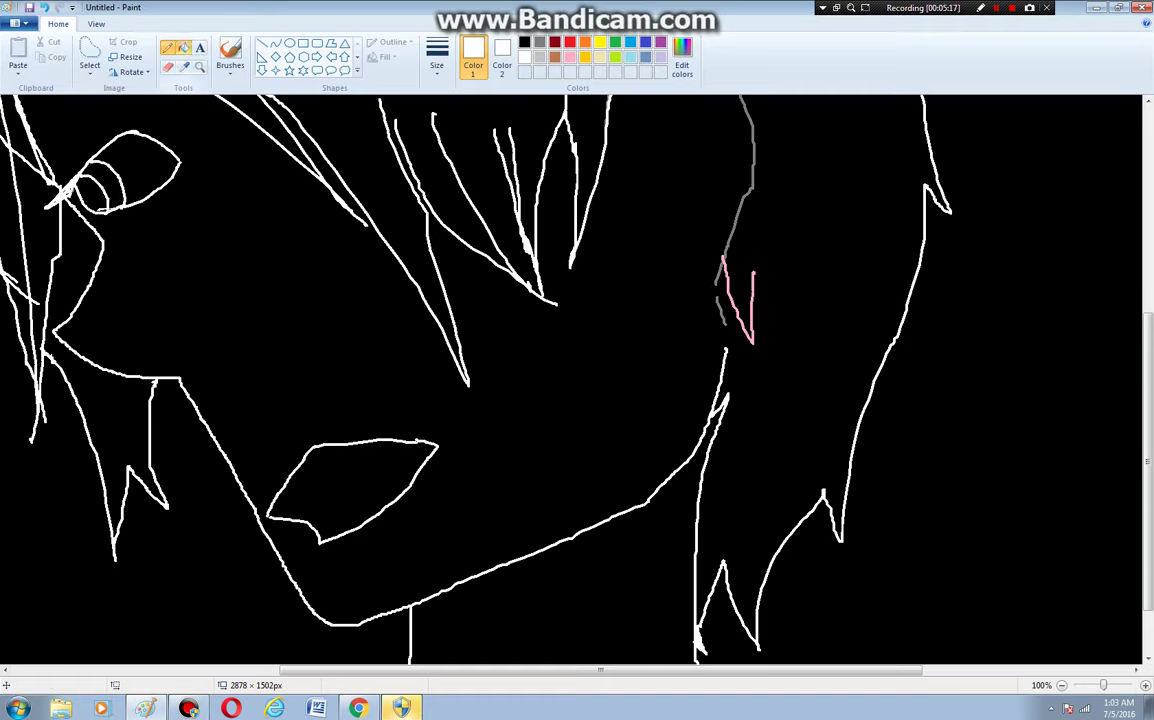
{"action": "left_click", "coordinate": [184, 47]}
{"action": "left_click", "coordinate": [90, 193]}
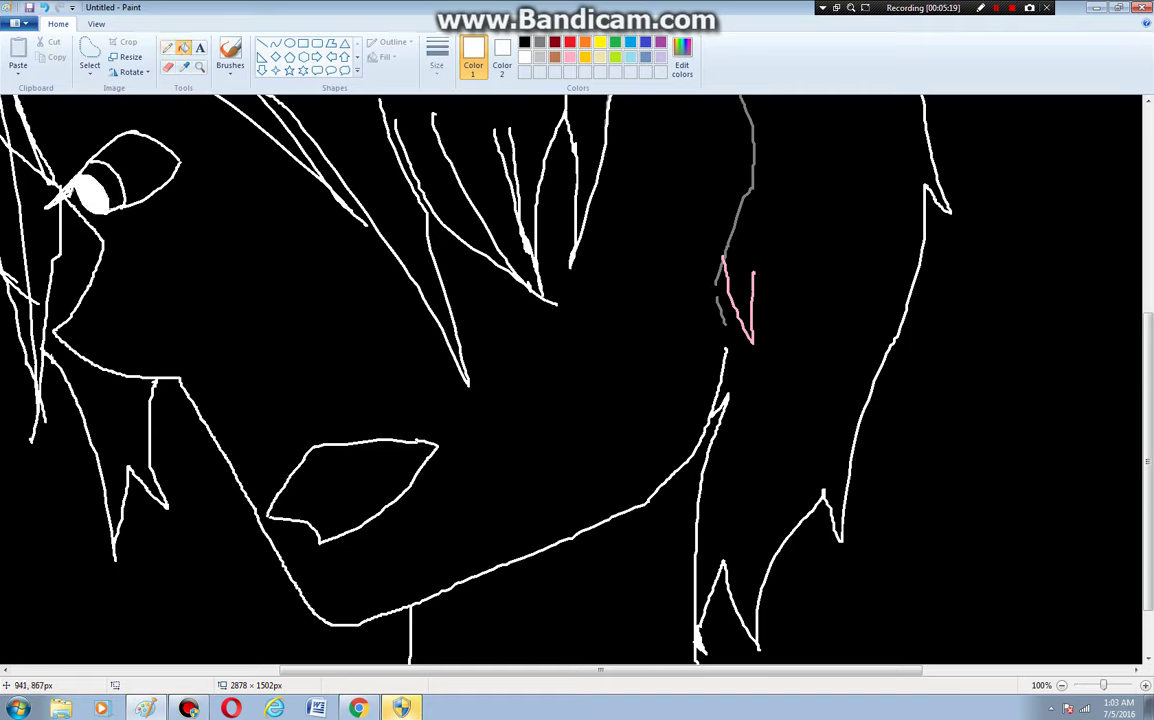
{"action": "left_click", "coordinate": [167, 47]}
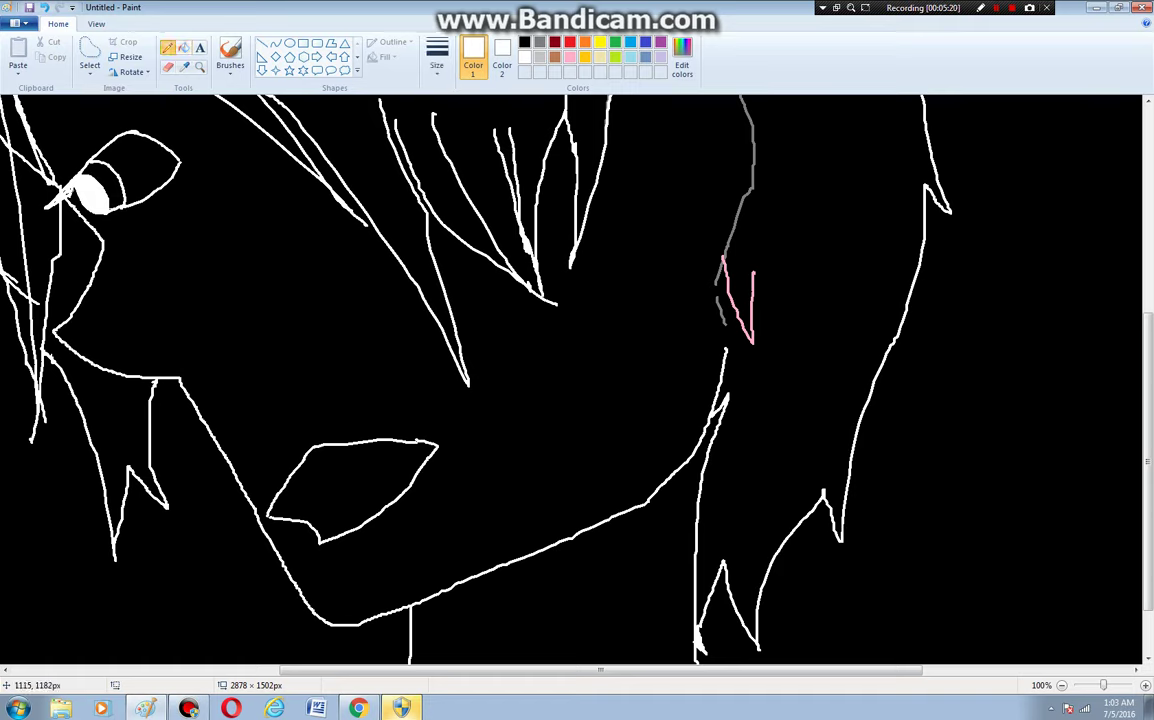
Draw a white inner line across the near end of the mouth shape and fill the larger part beyond it white
{"action": "left_click_drag", "start_coordinate": [268, 517], "coordinate": [322, 478]}
{"action": "left_click", "coordinate": [184, 47]}
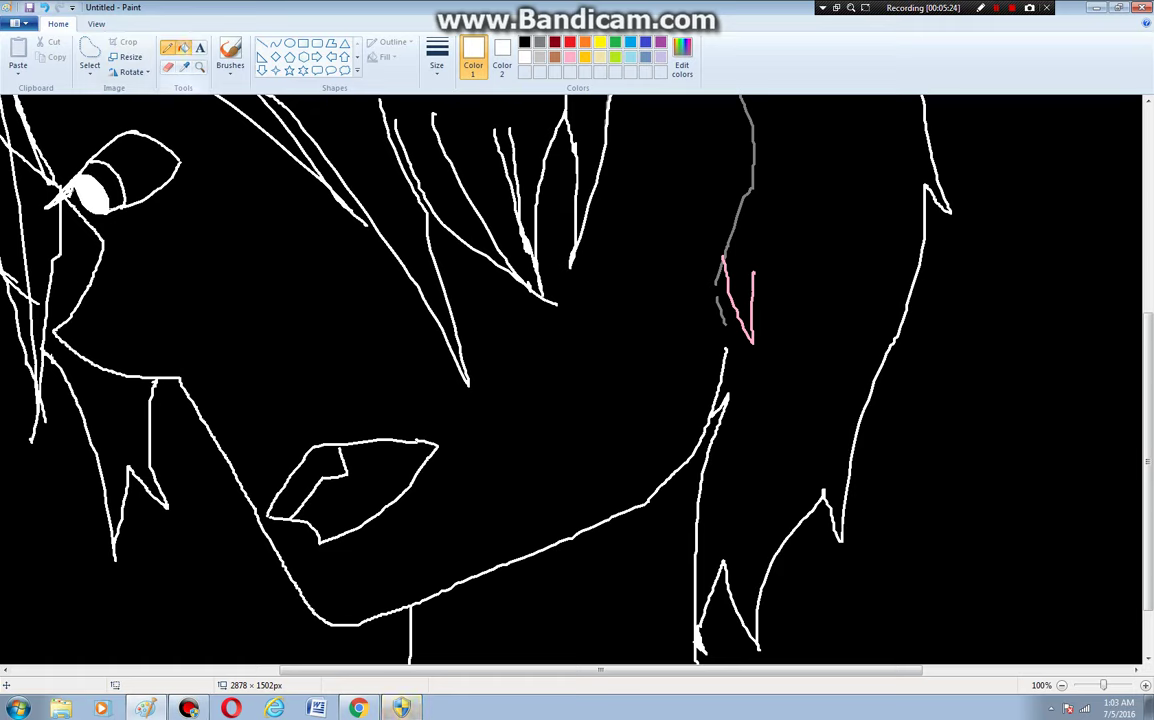
{"action": "left_click", "coordinate": [370, 480]}
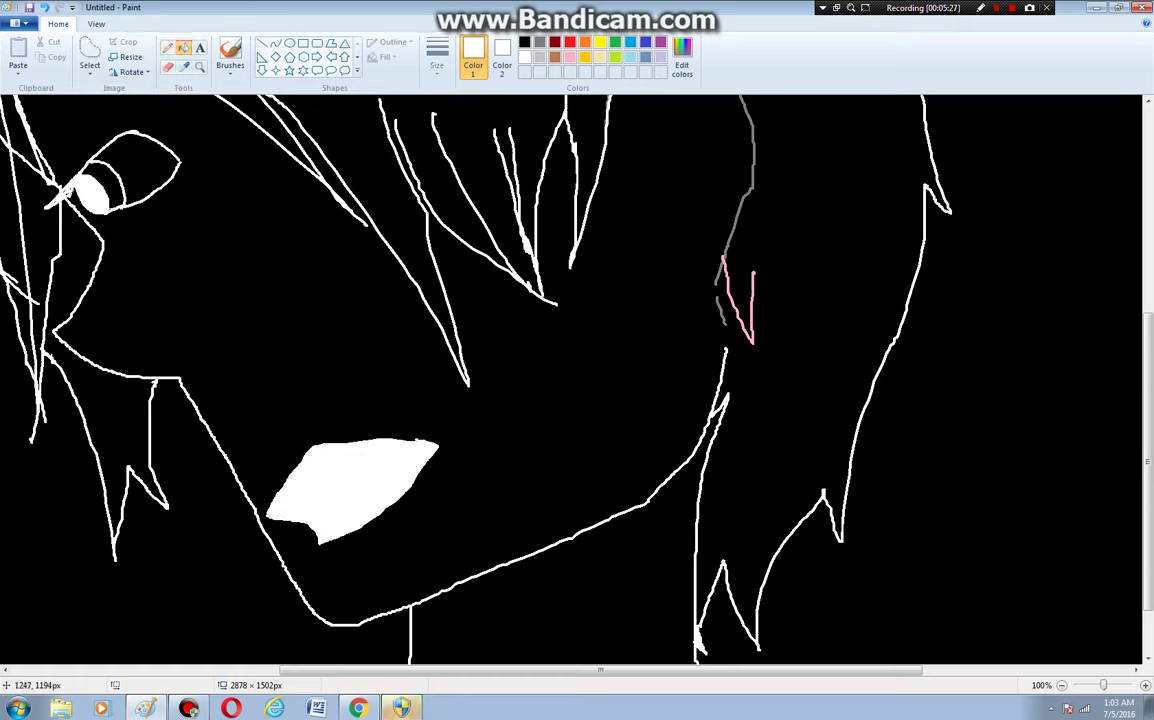
{"action": "key", "text": "ctrl+z"}
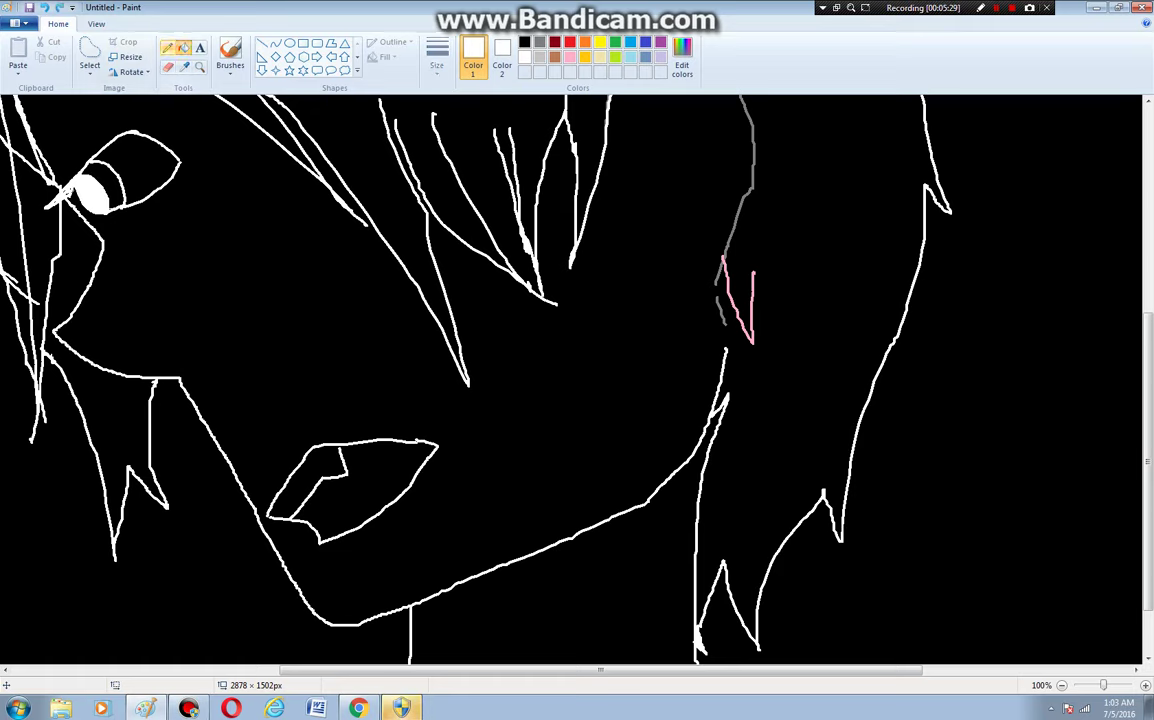
{"action": "left_click", "coordinate": [167, 47]}
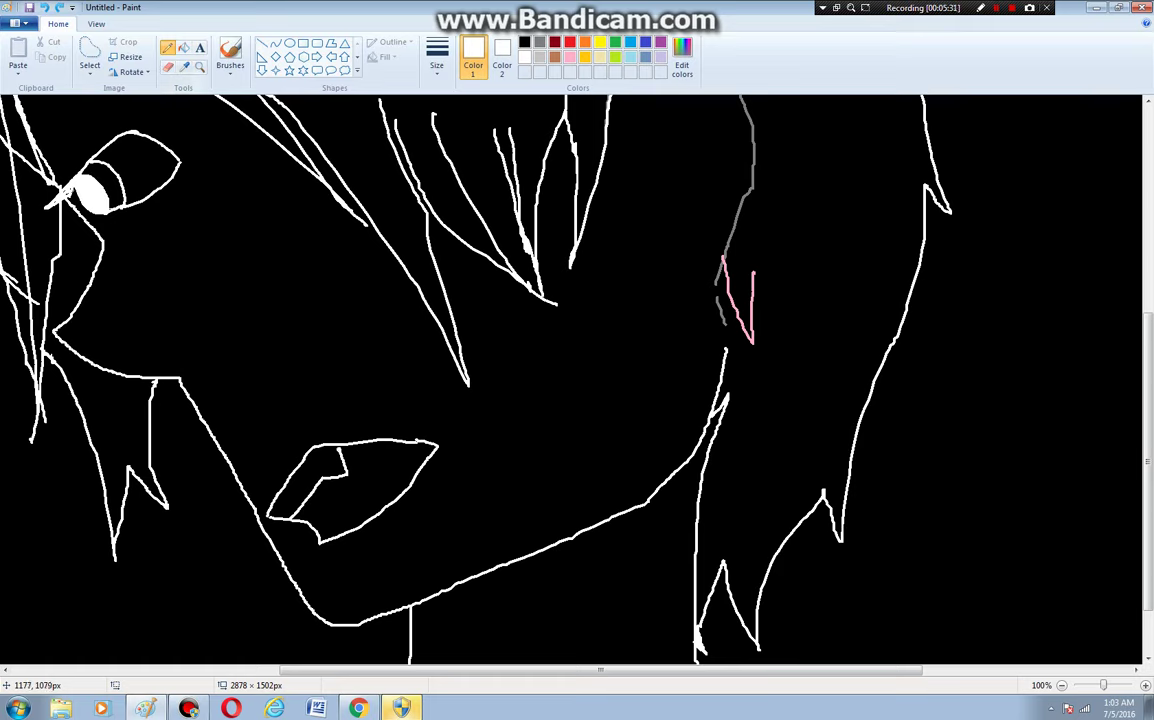
{"action": "left_click", "coordinate": [183, 47]}
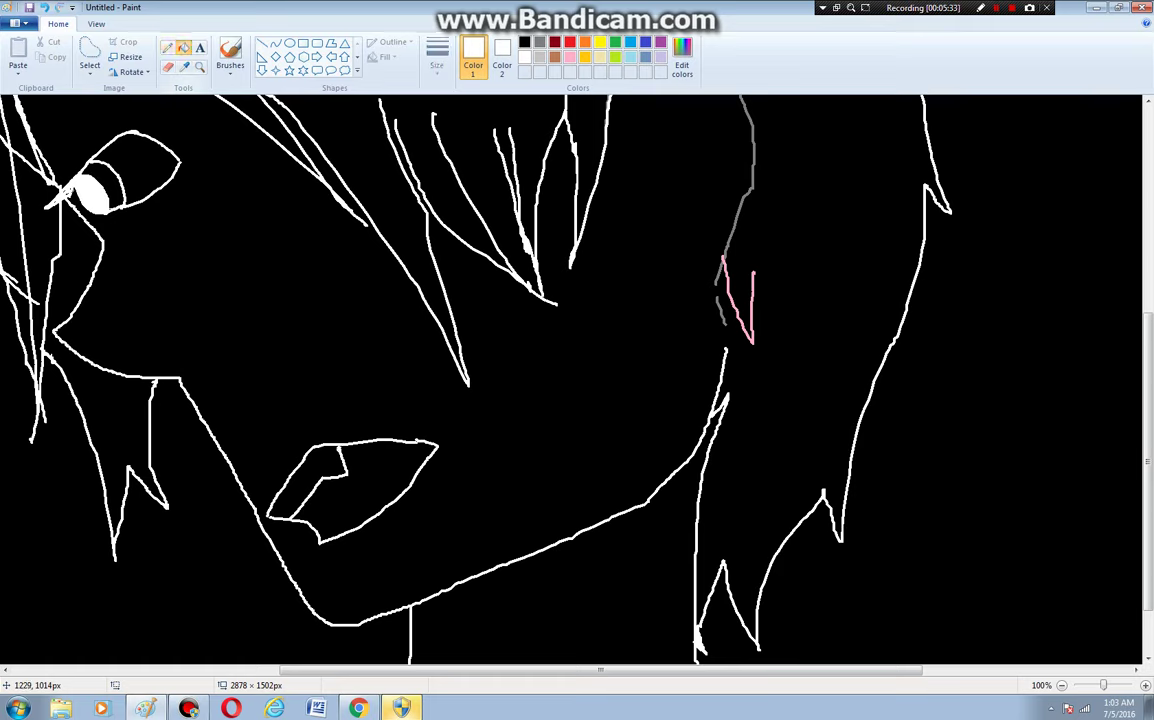
{"action": "left_click", "coordinate": [385, 485]}
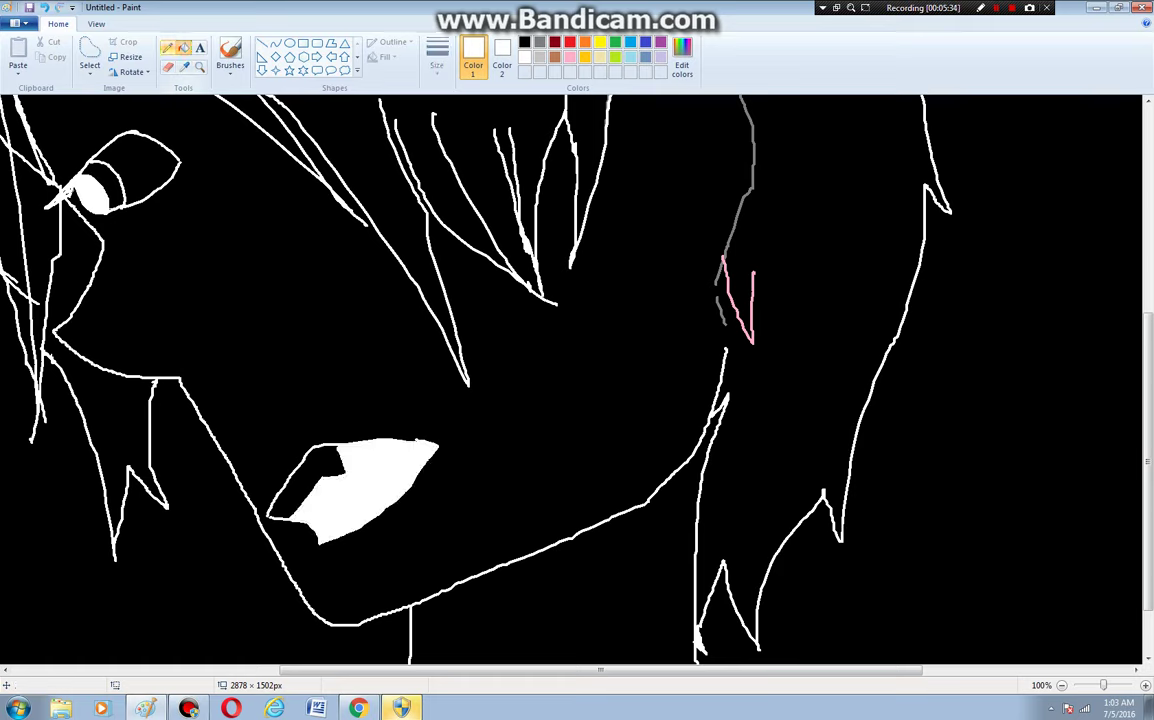
Set up a red brush with the thickest line size
{"action": "left_click", "coordinate": [230, 70]}
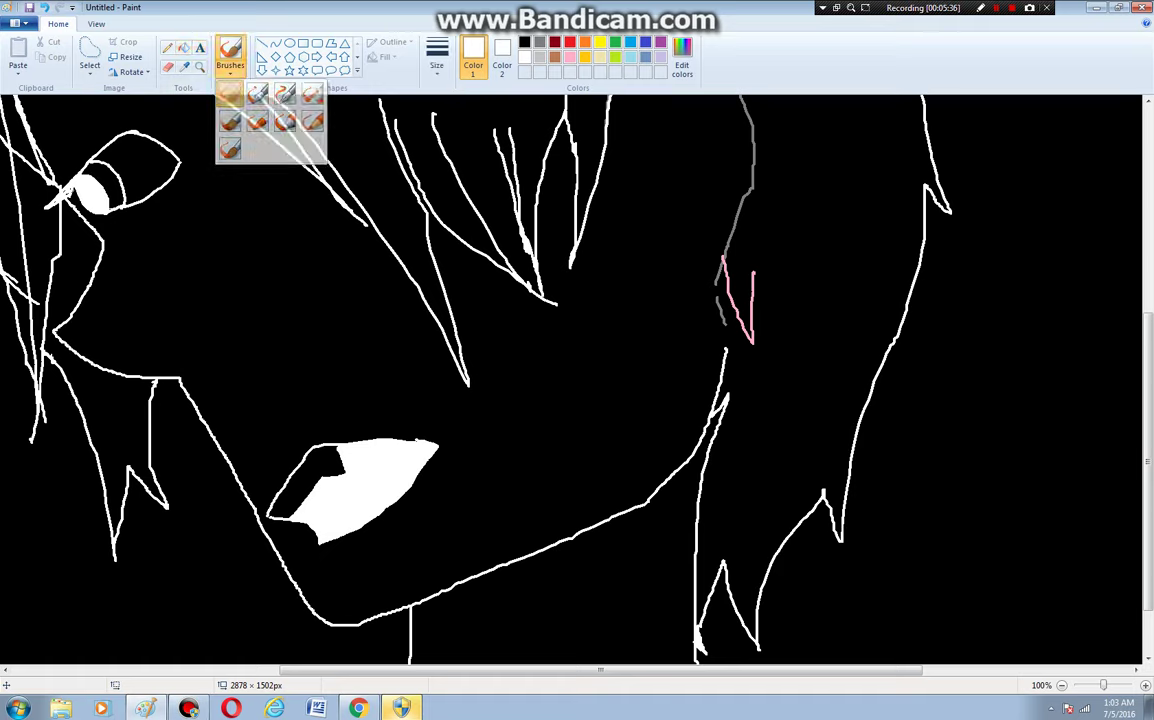
{"action": "left_click", "coordinate": [232, 90]}
{"action": "left_click", "coordinate": [569, 41]}
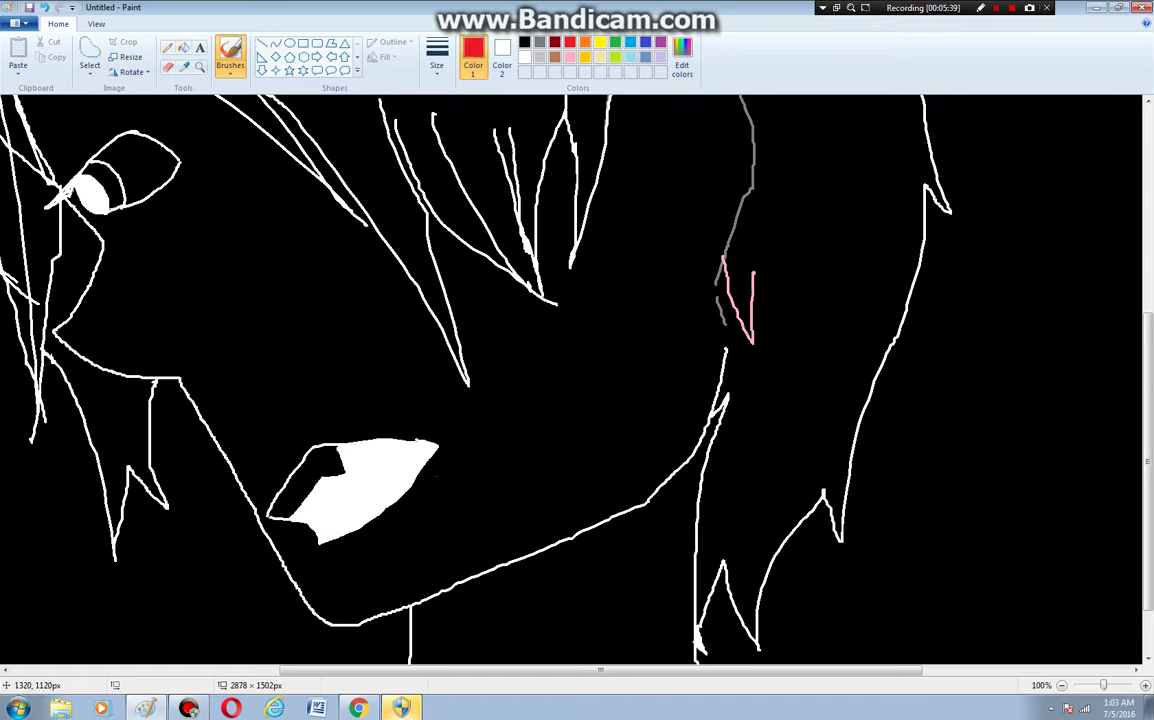
{"action": "left_click", "coordinate": [437, 57]}
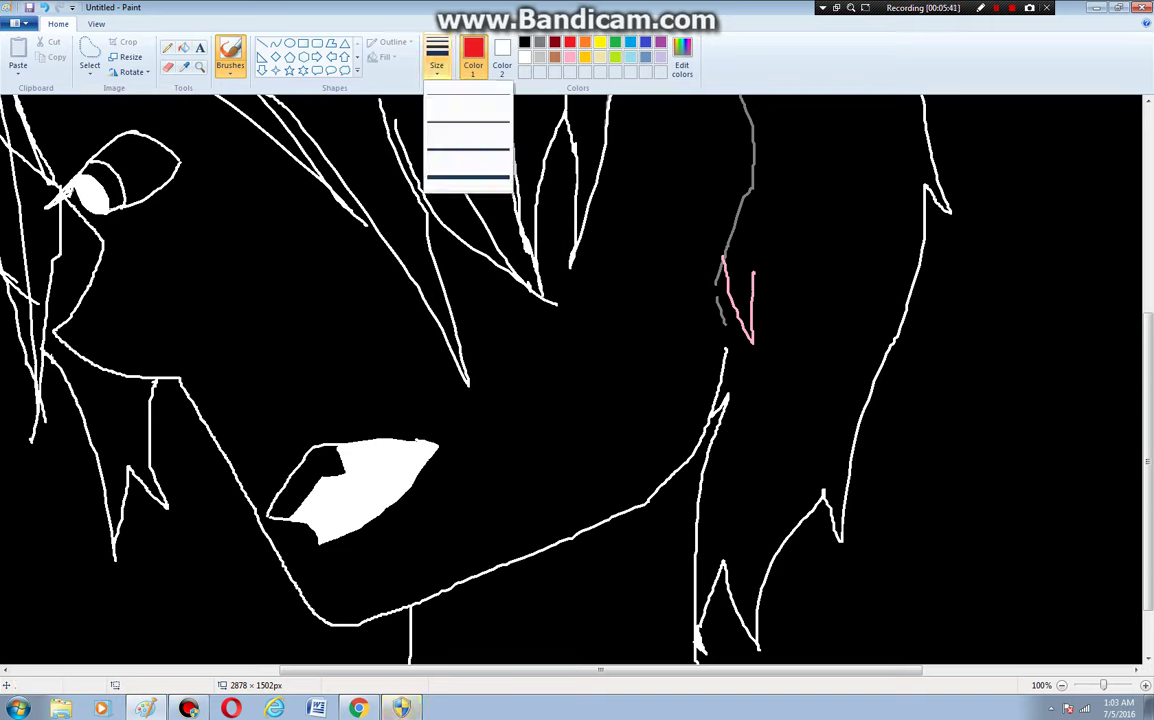
{"action": "left_click", "coordinate": [468, 178]}
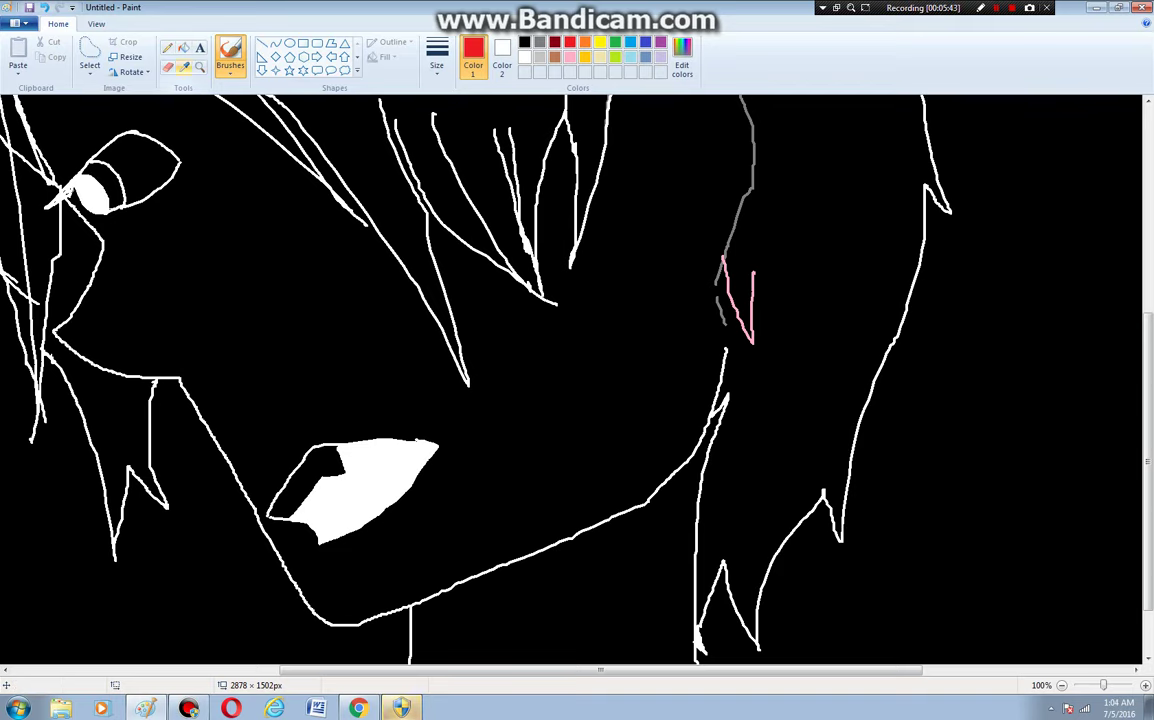
{"action": "left_click", "coordinate": [230, 70]}
{"action": "left_click", "coordinate": [256, 100]}
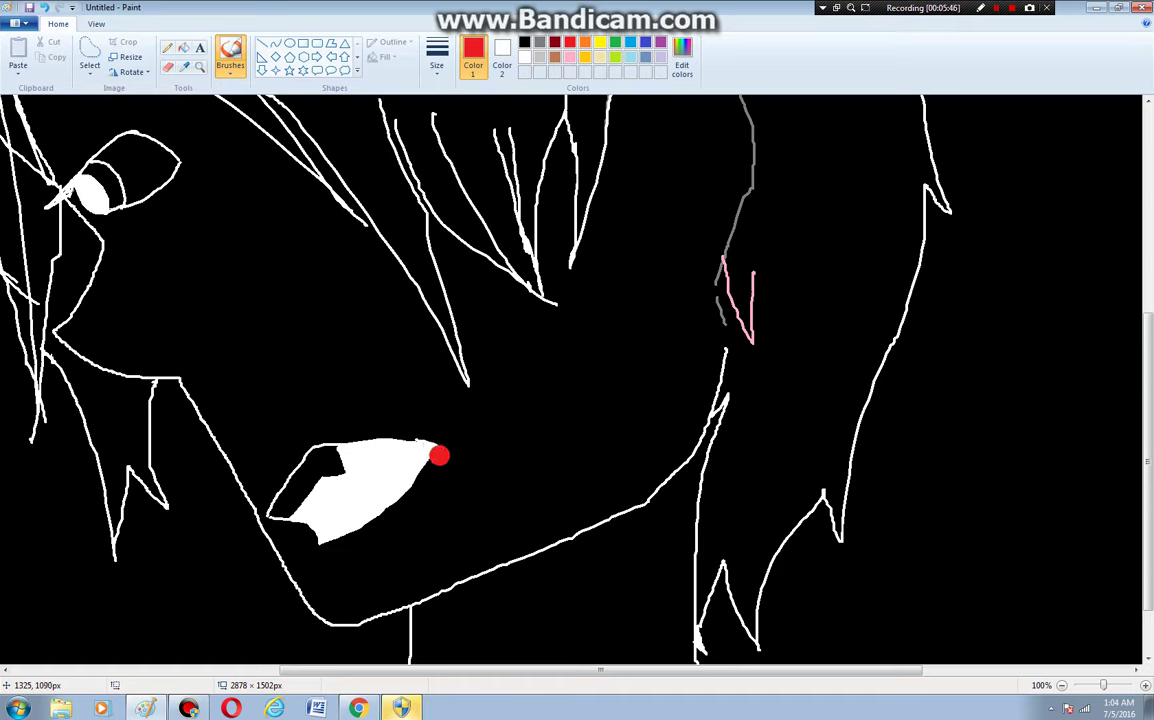
{"action": "left_click_drag", "start_coordinate": [451, 464], "coordinate": [411, 431]}
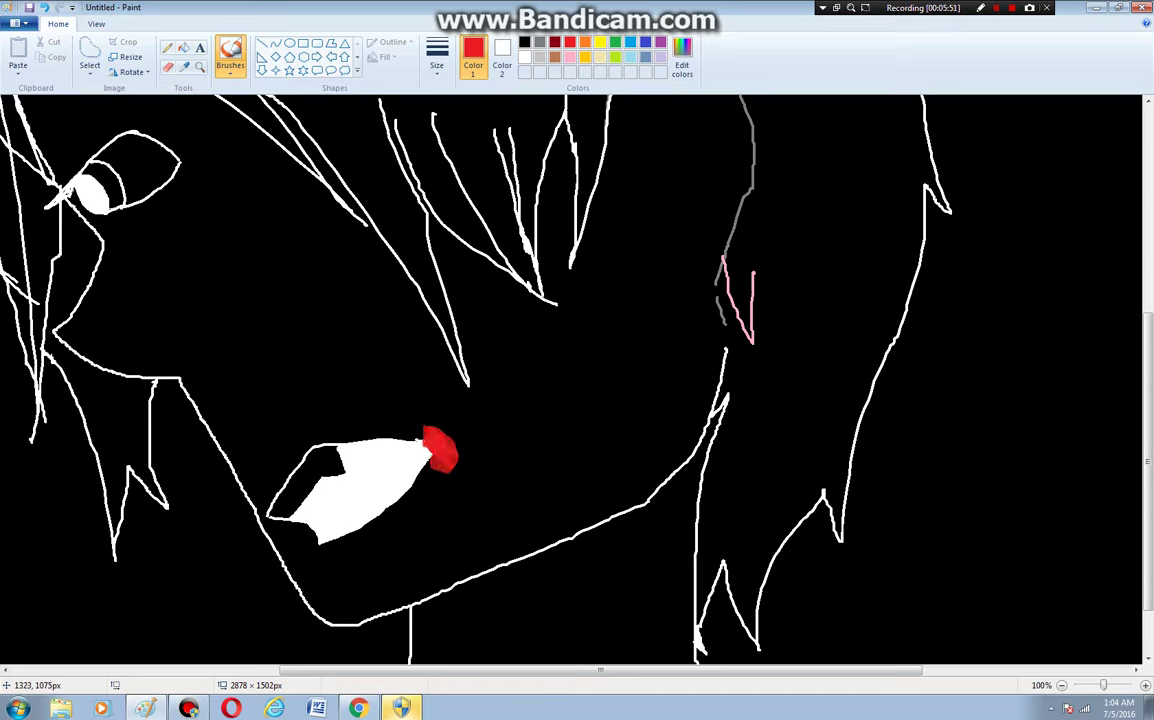
{"action": "key", "text": "ctrl+z"}
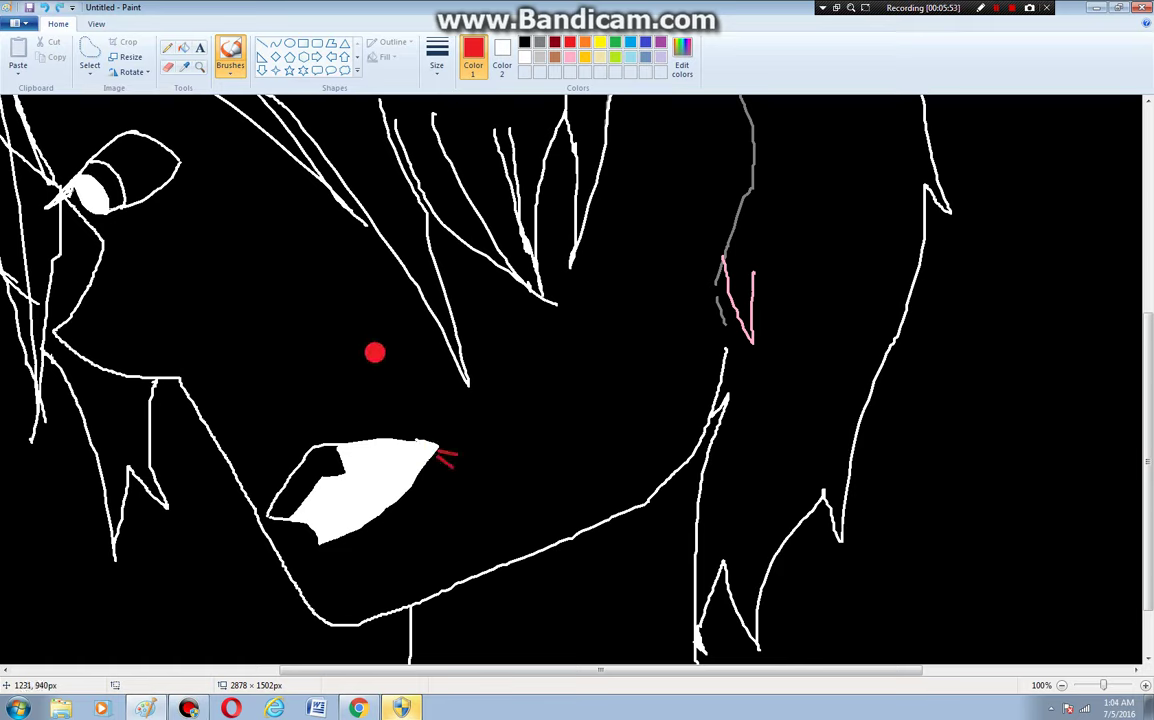
{"action": "key", "text": "ctrl+z"}
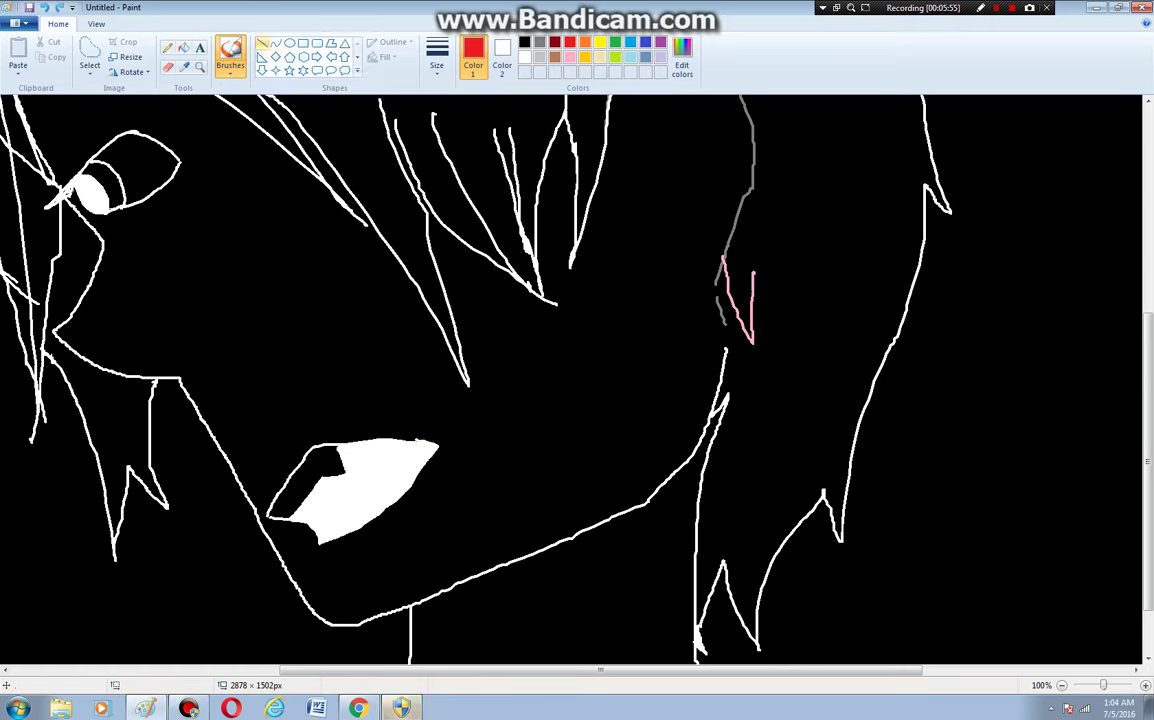
Paint two curved red crayon streaks from the mouth corner towards the jaw, plus small red marks inside the mouth and at the eye's outer corner
{"action": "left_click", "coordinate": [230, 68]}
{"action": "left_click", "coordinate": [259, 128]}
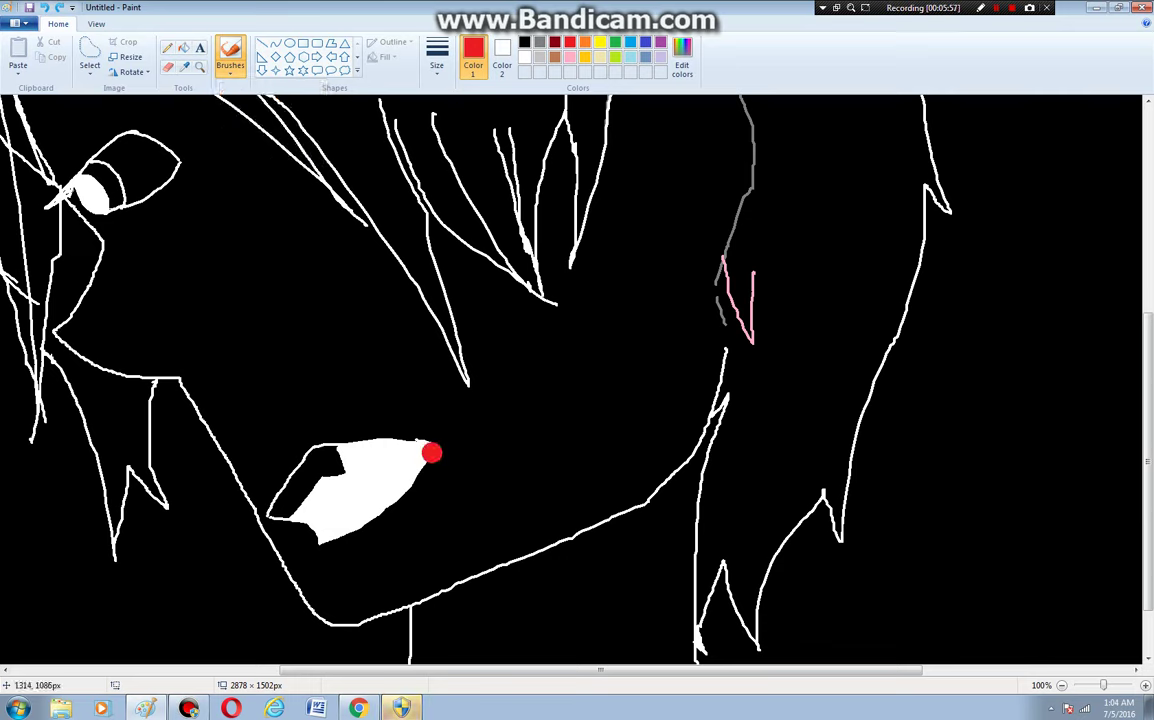
{"action": "mouse_move", "coordinate": [438, 443]}
{"action": "left_mouse_down"}
{"action": "mouse_move", "coordinate": [425, 443]}
{"action": "mouse_move", "coordinate": [486, 560]}
{"action": "left_mouse_up"}
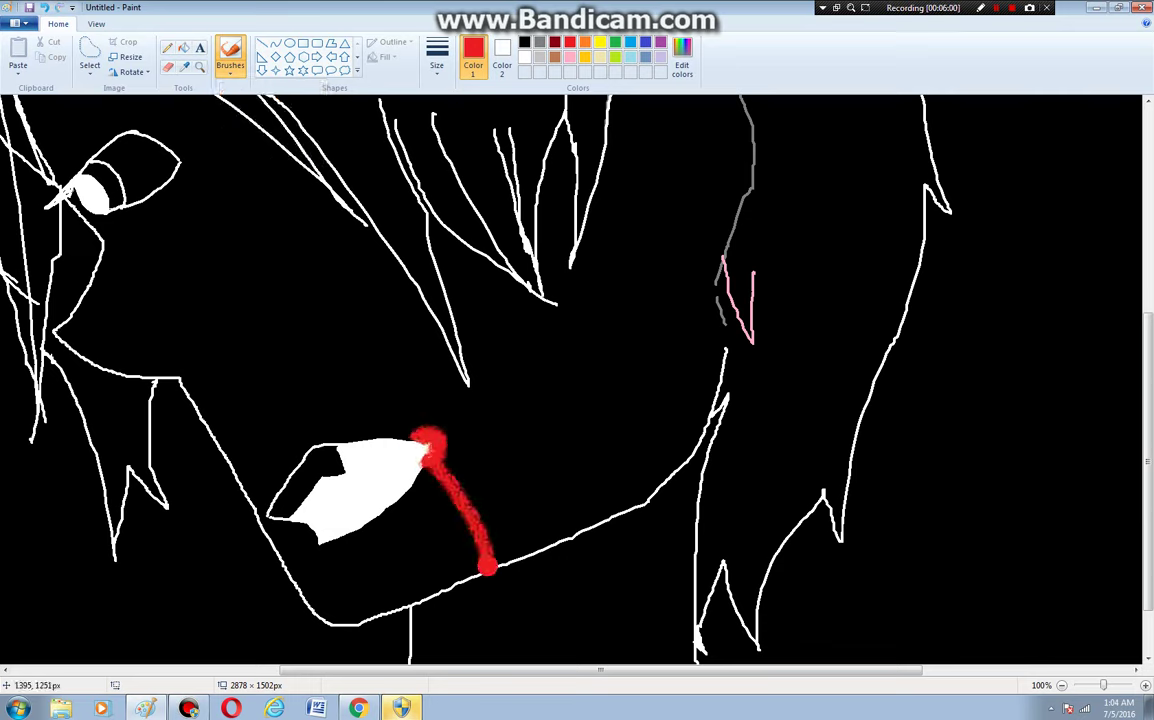
{"action": "mouse_move", "coordinate": [430, 445]}
{"action": "left_mouse_down"}
{"action": "mouse_move", "coordinate": [474, 466]}
{"action": "mouse_move", "coordinate": [519, 543]}
{"action": "left_mouse_up"}
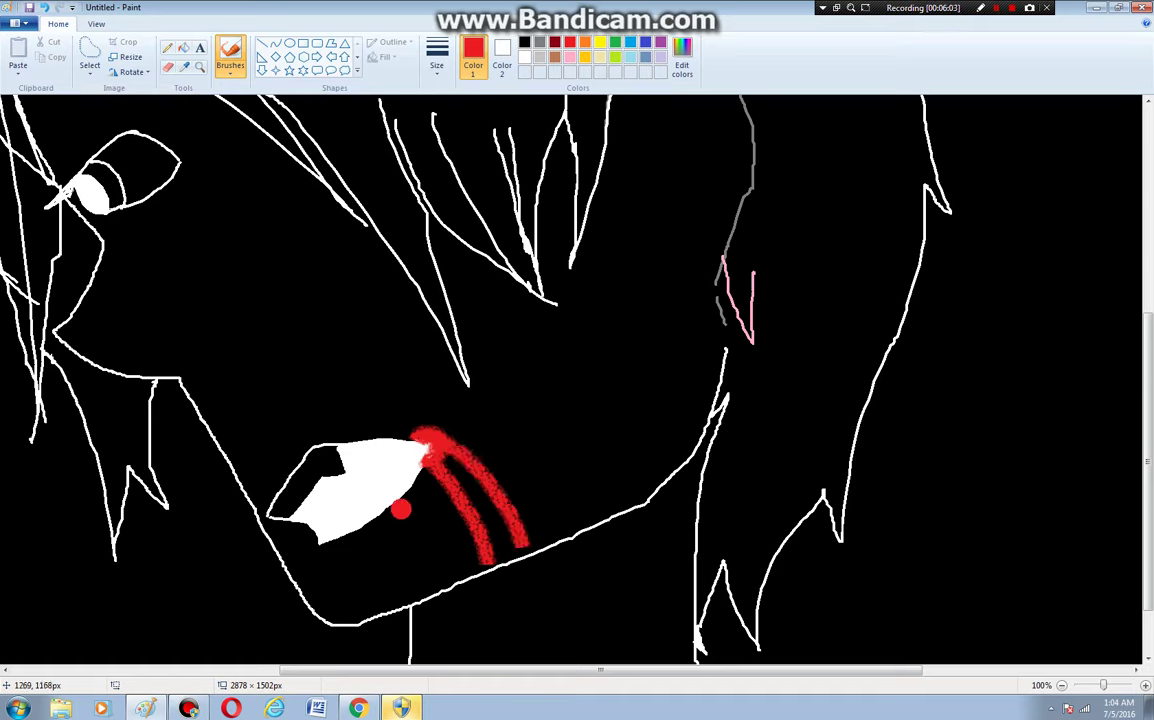
{"action": "mouse_move", "coordinate": [337, 471]}
{"action": "left_mouse_down"}
{"action": "mouse_move", "coordinate": [332, 459]}
{"action": "mouse_move", "coordinate": [343, 474]}
{"action": "left_mouse_up"}
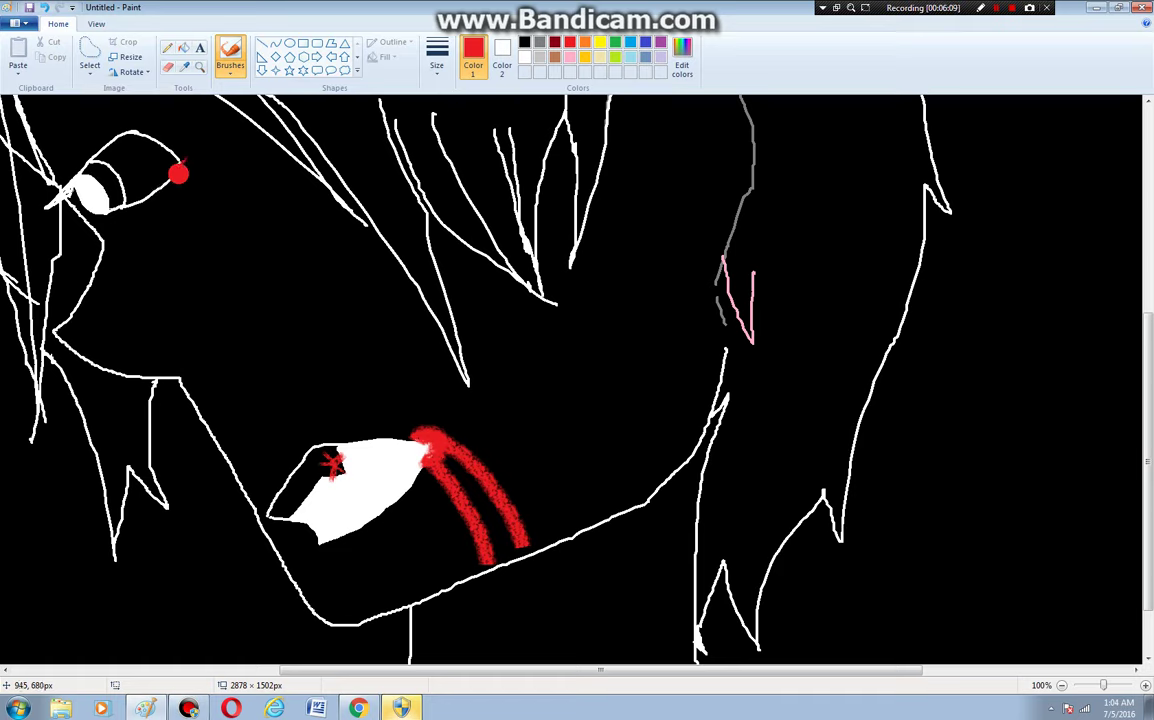
{"action": "mouse_move", "coordinate": [178, 172]}
{"action": "left_mouse_down"}
{"action": "mouse_move", "coordinate": [170, 186]}
{"action": "mouse_move", "coordinate": [187, 163]}
{"action": "mouse_move", "coordinate": [180, 177]}
{"action": "left_mouse_up"}
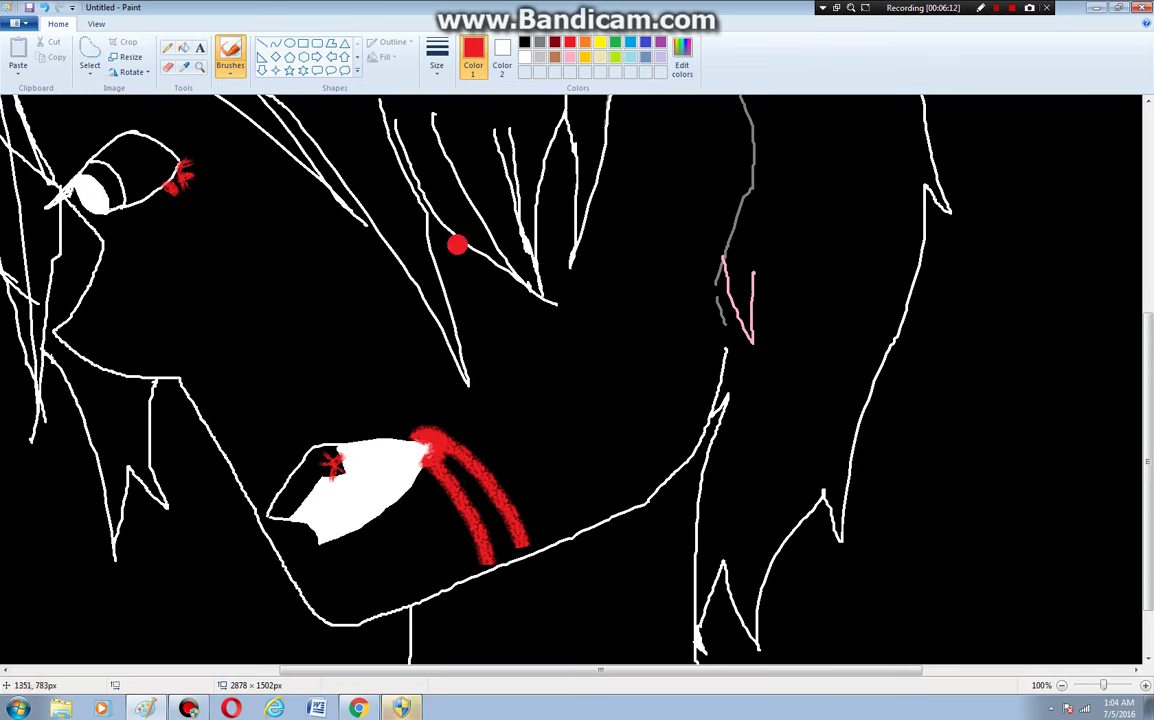
Daub red crayon patches along the lower edge of the rounded shape at the top of the head at 50% zoom
{"action": "scroll", "coordinate": [577, 380], "scroll_direction": "down", "scroll_amount": 1}
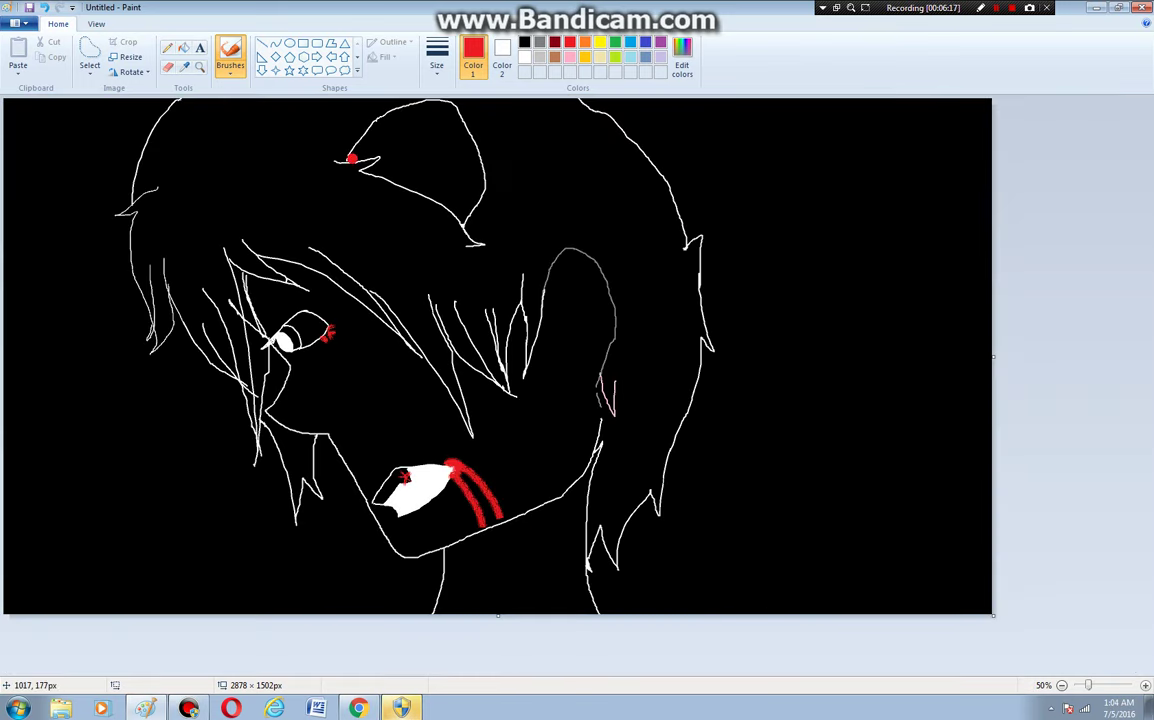
{"action": "mouse_move", "coordinate": [350, 159]}
{"action": "left_mouse_down"}
{"action": "mouse_move", "coordinate": [365, 139]}
{"action": "mouse_move", "coordinate": [353, 160]}
{"action": "mouse_move", "coordinate": [363, 156]}
{"action": "mouse_move", "coordinate": [346, 151]}
{"action": "mouse_move", "coordinate": [410, 184]}
{"action": "mouse_move", "coordinate": [398, 168]}
{"action": "mouse_move", "coordinate": [398, 180]}
{"action": "left_mouse_up"}
{"action": "mouse_move", "coordinate": [477, 214]}
{"action": "left_mouse_down"}
{"action": "mouse_move", "coordinate": [445, 203]}
{"action": "mouse_move", "coordinate": [464, 210]}
{"action": "left_mouse_up"}
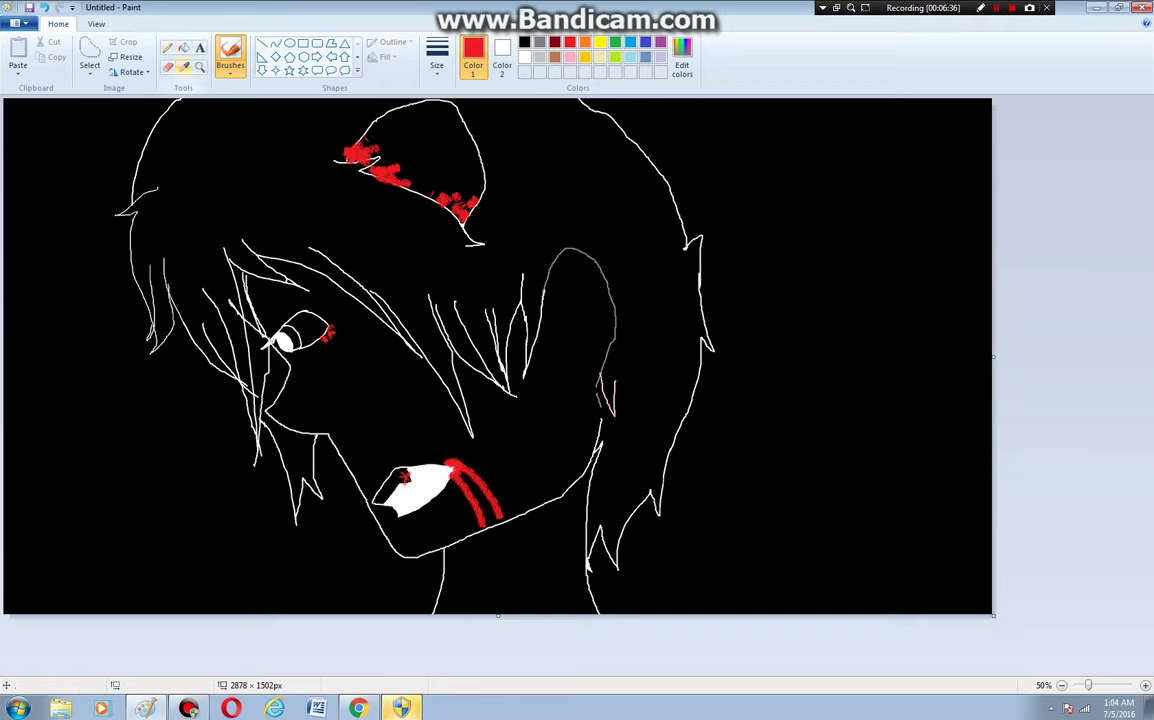
Paint a light turquoise crayon streak from the eye's outer corner down to the mouth and thicken that eye corner in red
{"action": "left_click", "coordinate": [230, 65]}
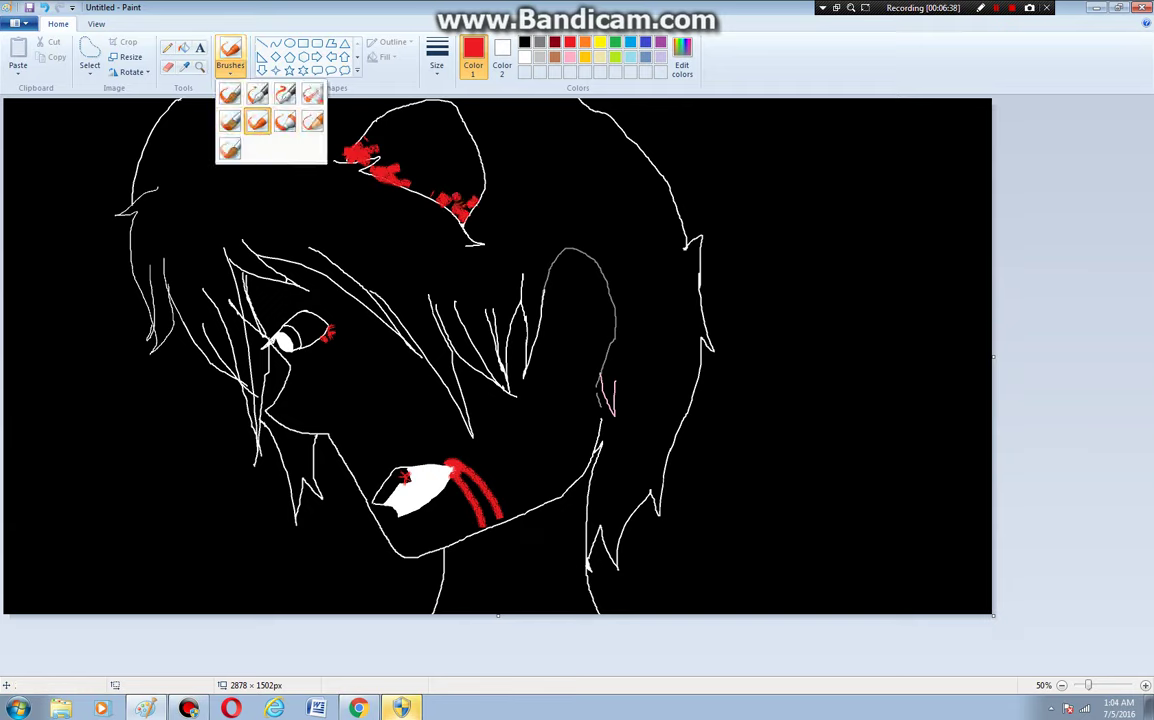
{"action": "left_click", "coordinate": [257, 121]}
{"action": "left_click", "coordinate": [96, 24]}
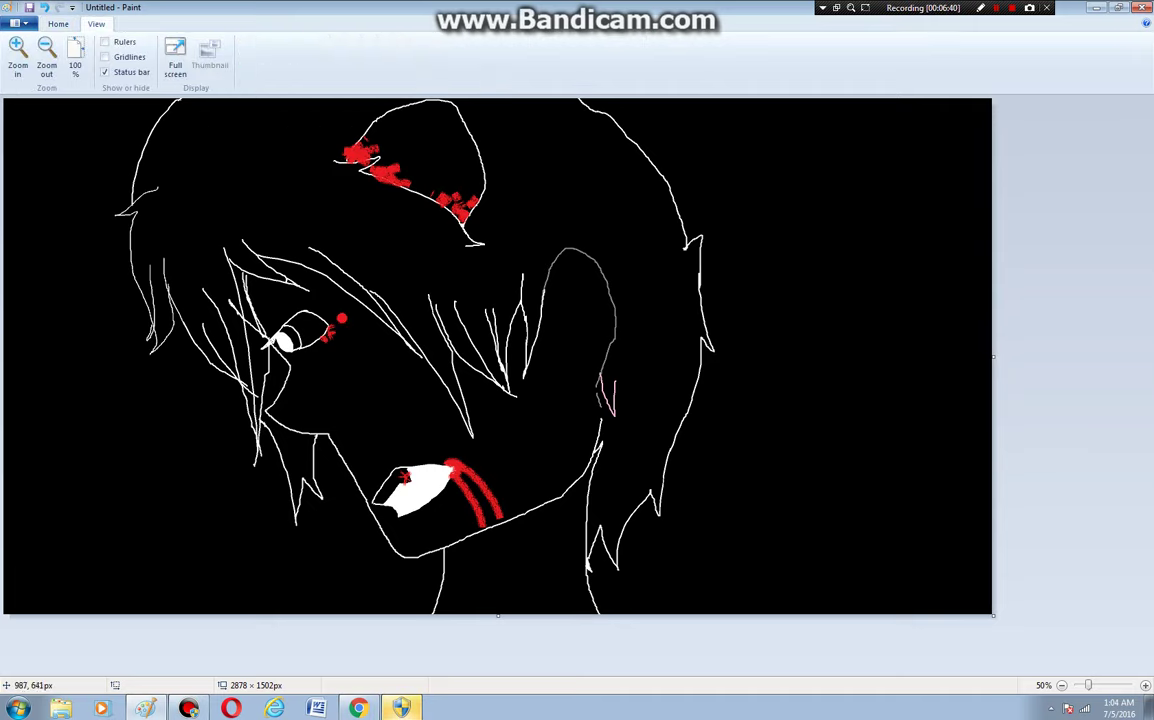
{"action": "left_click", "coordinate": [58, 24]}
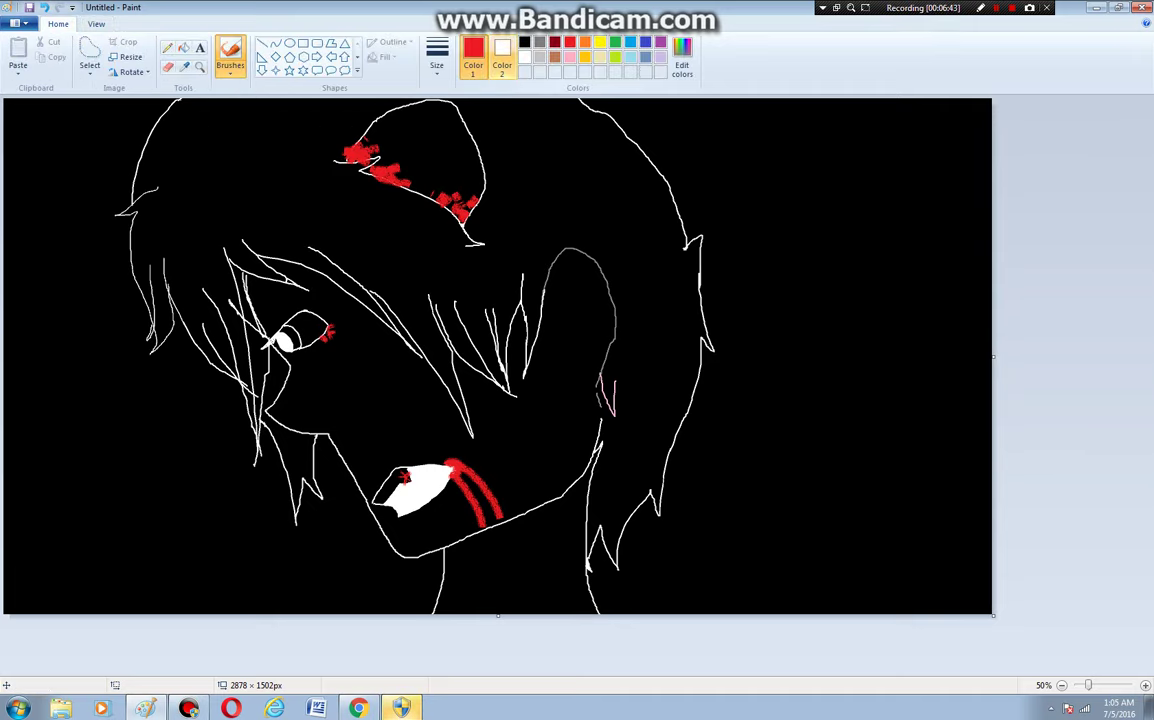
{"action": "left_click", "coordinate": [630, 57]}
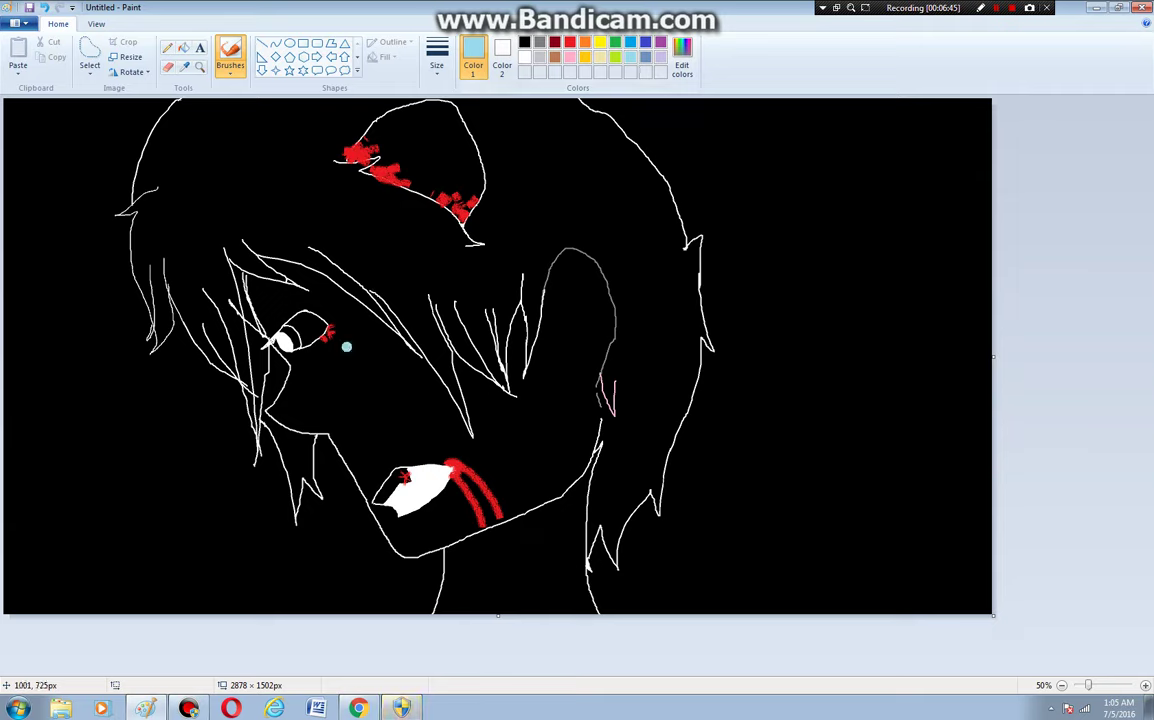
{"action": "left_click_drag", "start_coordinate": [330, 336], "coordinate": [425, 460]}
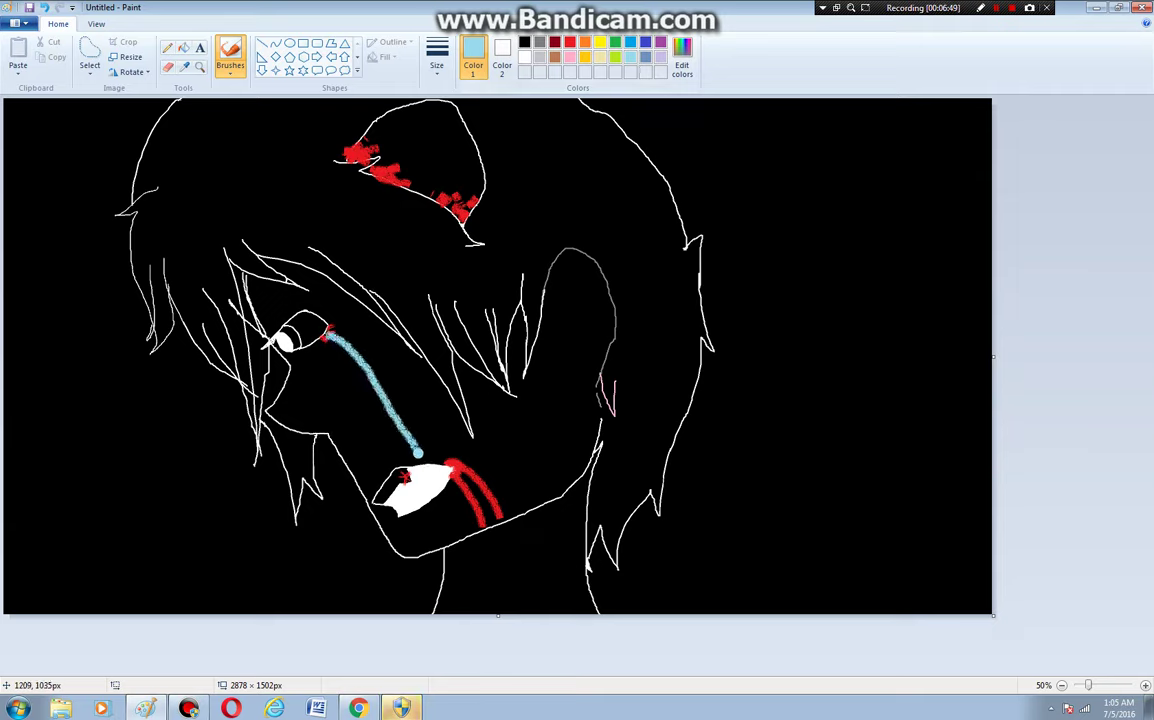
{"action": "left_click", "coordinate": [569, 41]}
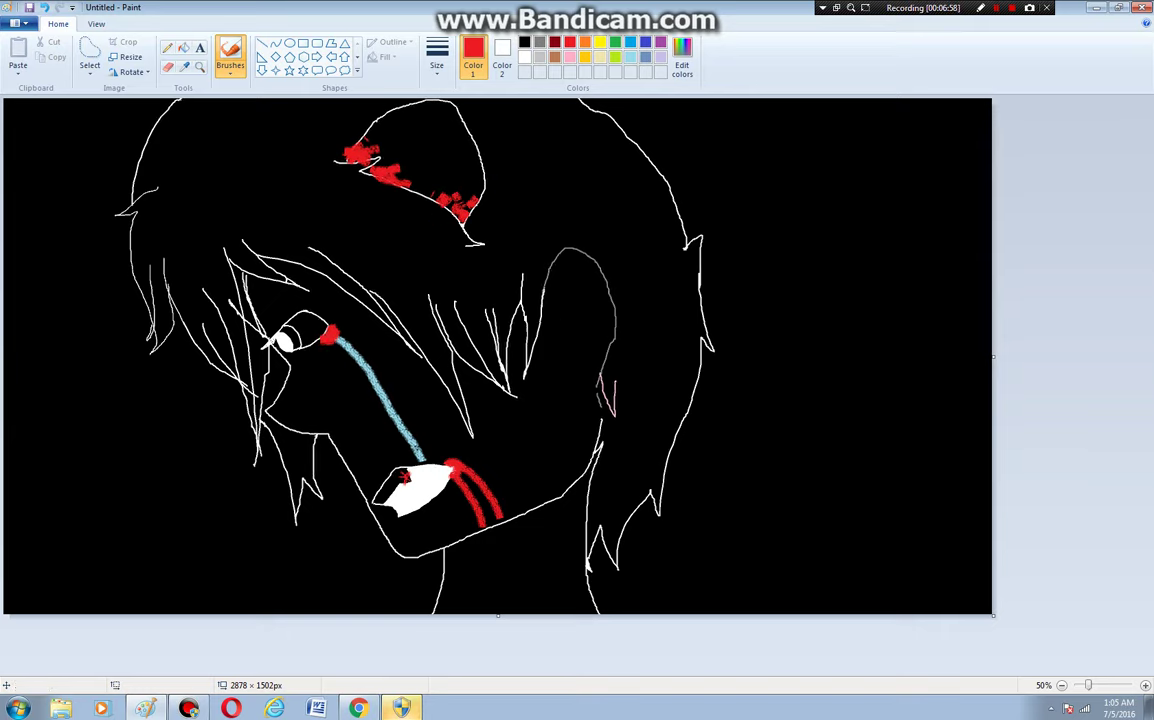
{"action": "left_click", "coordinate": [168, 48]}
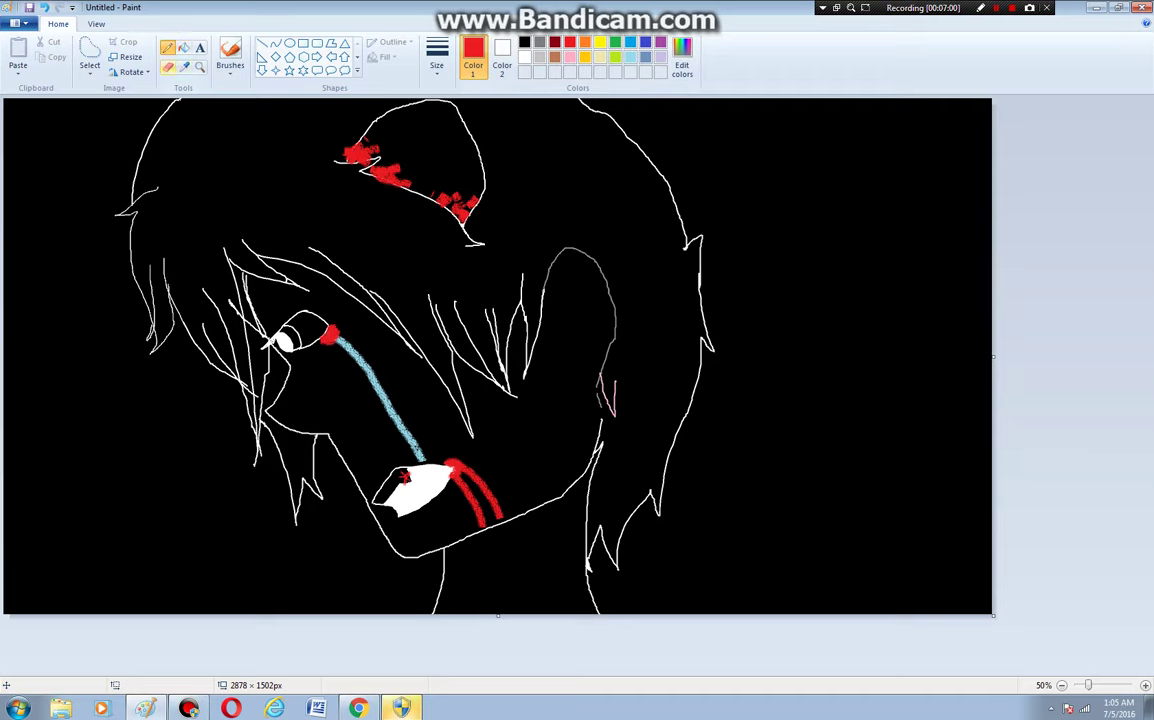
{"action": "left_click", "coordinate": [184, 48]}
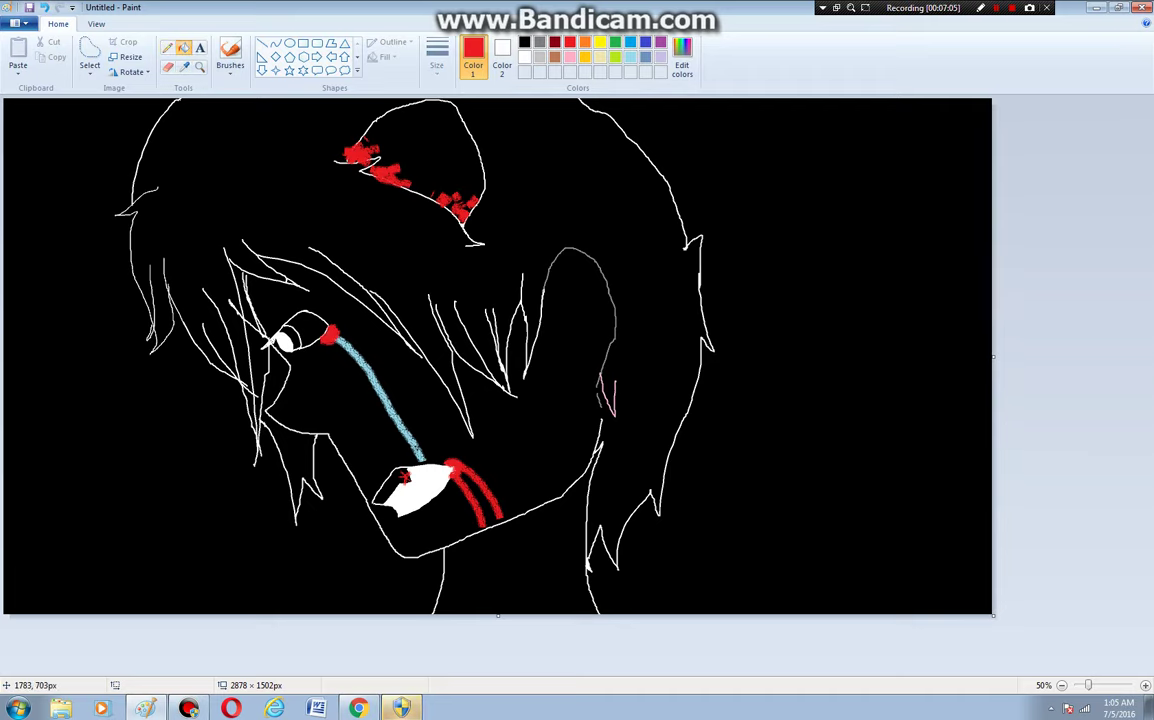
{"action": "left_click", "coordinate": [615, 339]}
{"action": "key", "text": "ctrl+z"}
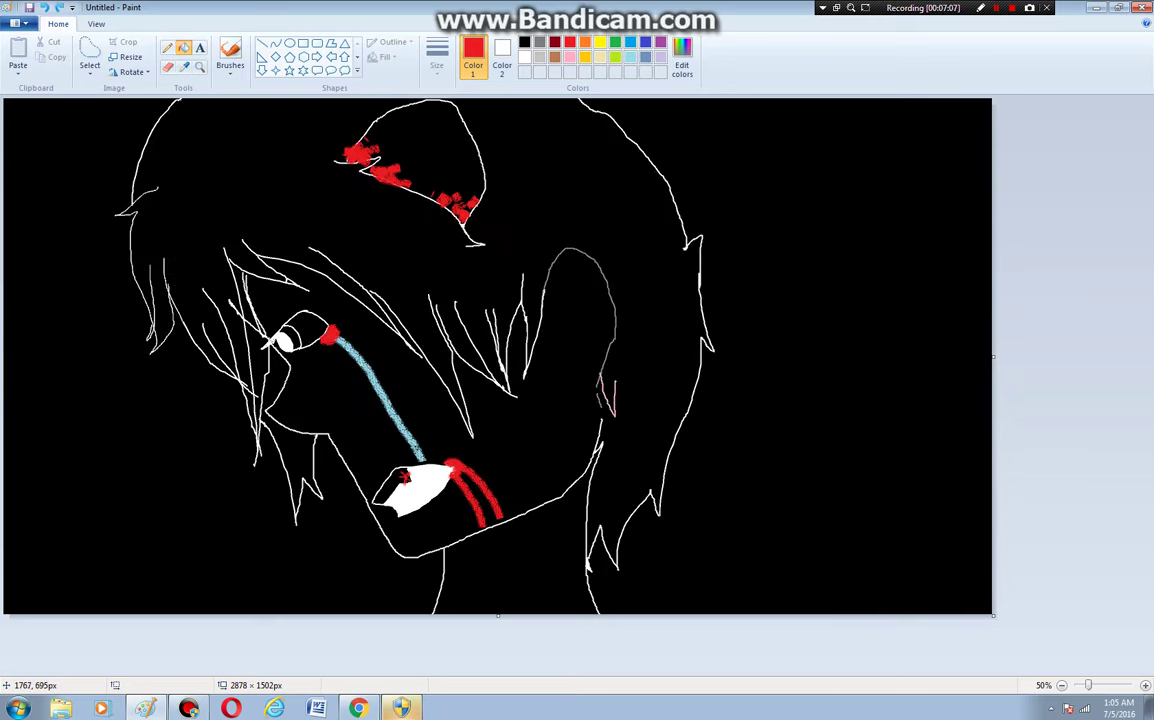
{"action": "key", "text": "ctrl+y"}
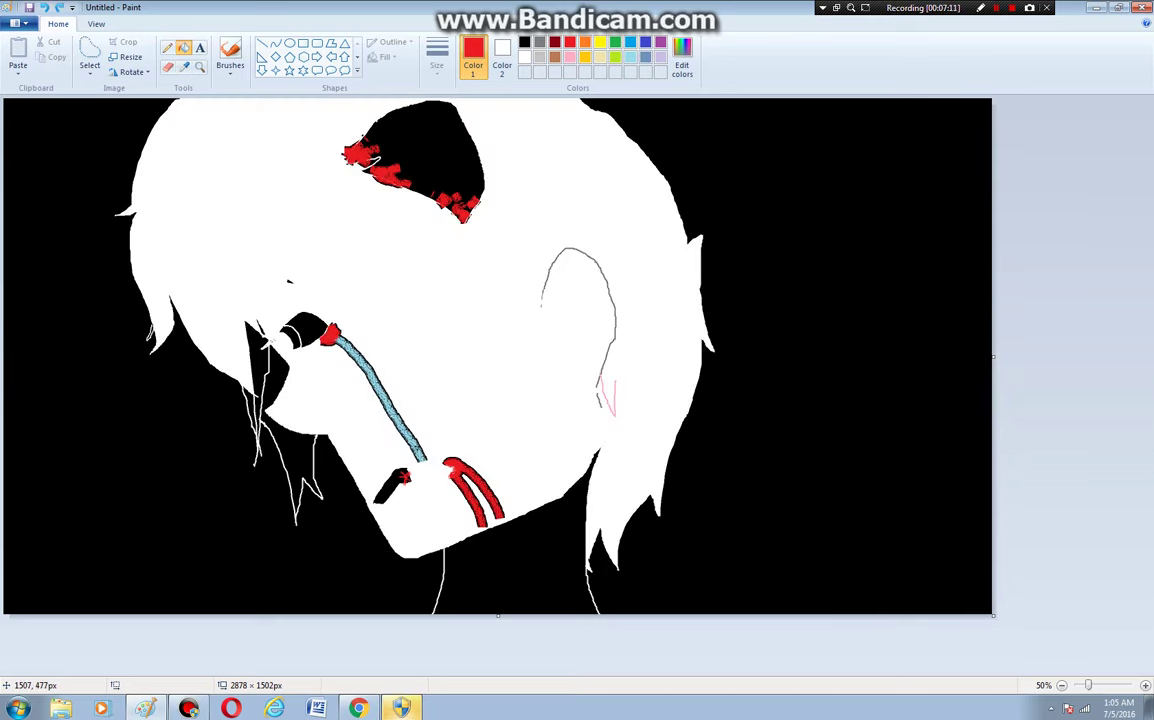
{"action": "key", "text": "ctrl+z"}
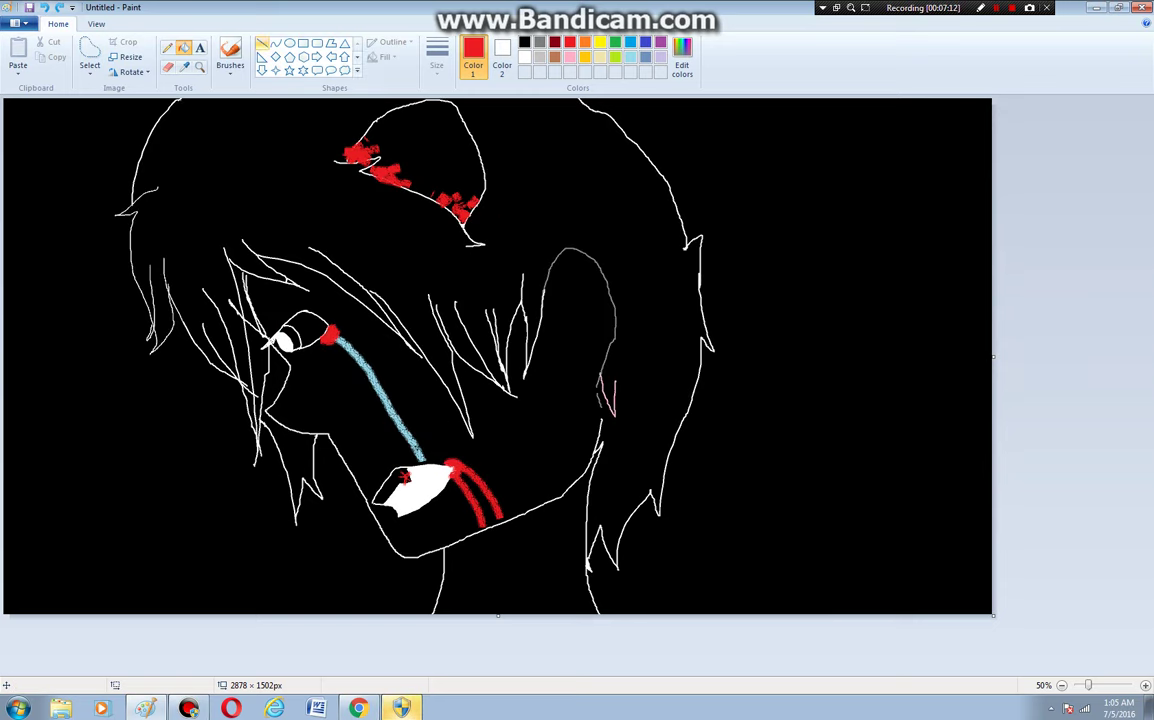
Fill the tall curved grey outline behind the cheek with white at 100% zoom
{"action": "left_click", "coordinate": [200, 66]}
{"action": "left_click", "coordinate": [560, 320]}
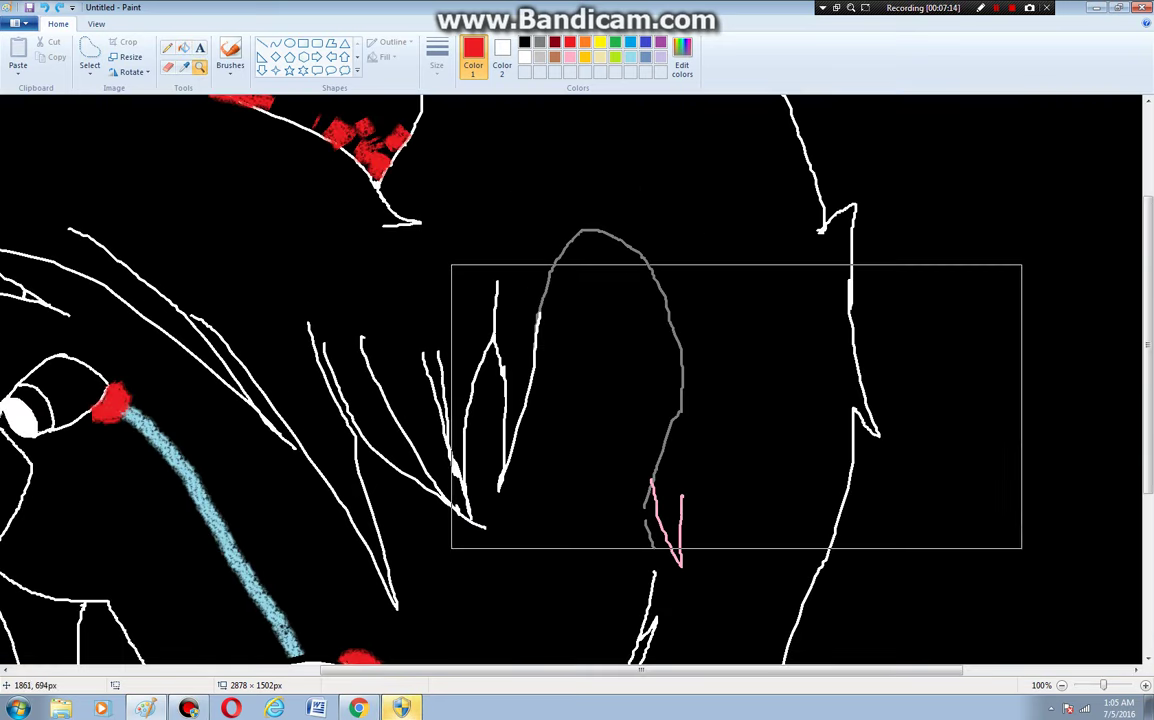
{"action": "left_click", "coordinate": [183, 47]}
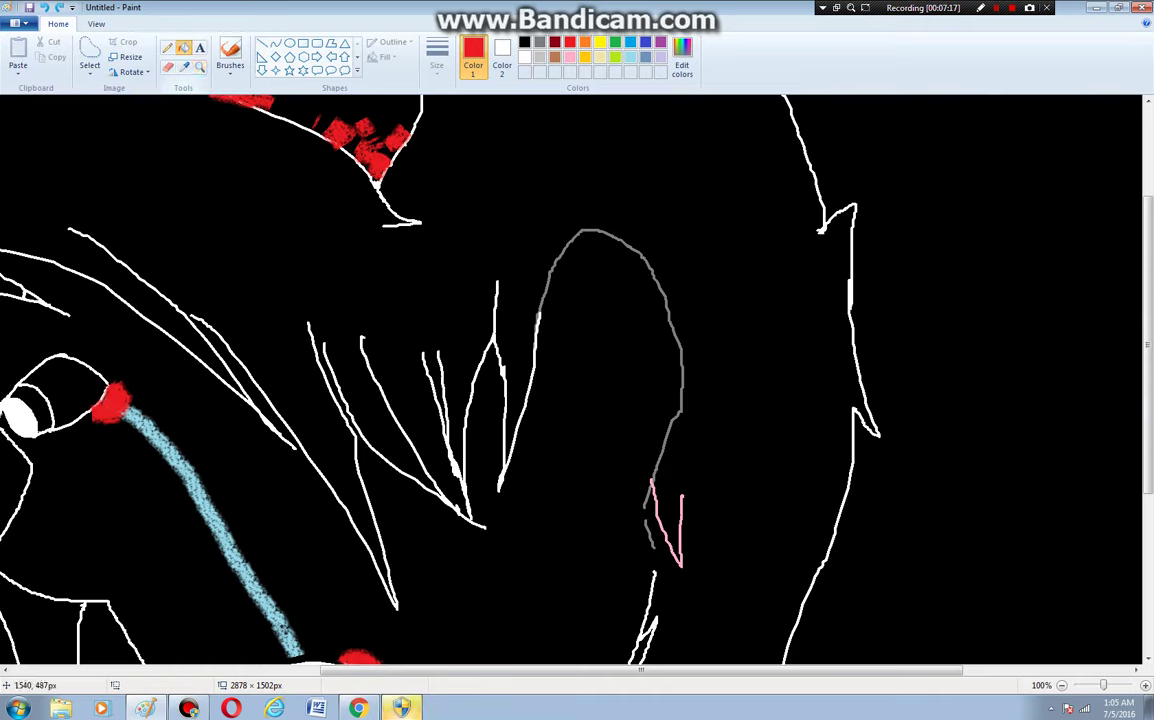
{"action": "right_click", "coordinate": [671, 421]}
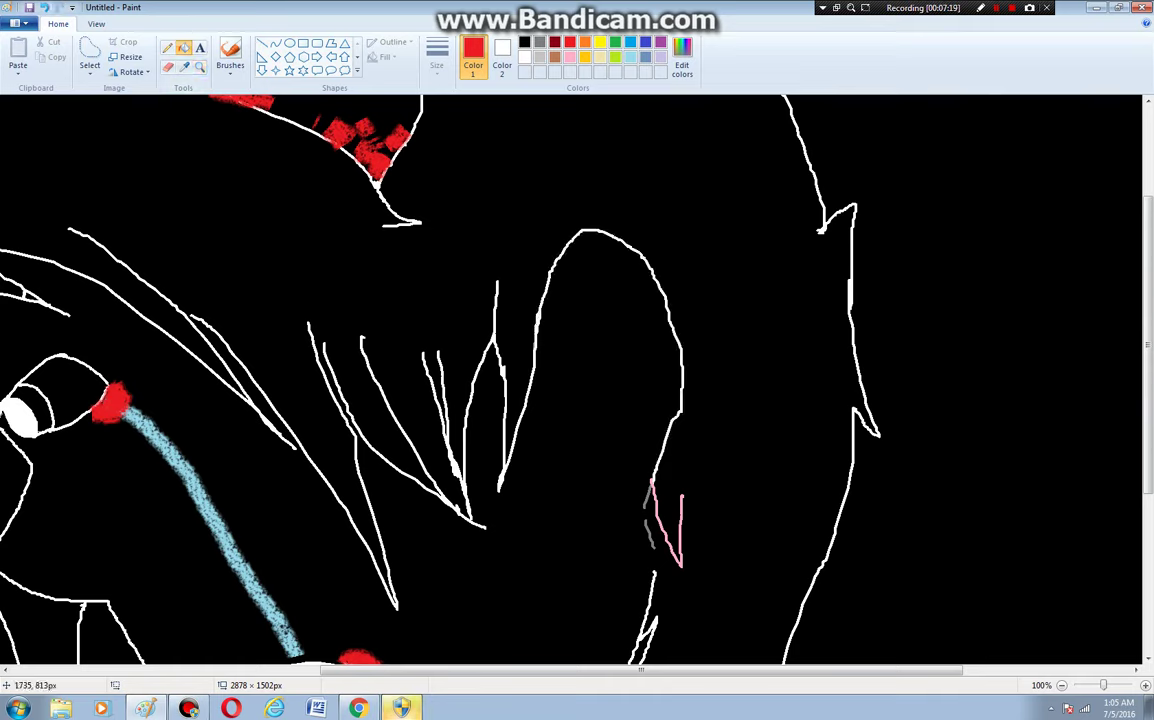
Fill the remaining pink and grey line pieces just below the ear with white at 100% zoom
{"action": "right_click", "coordinate": [649, 489]}
{"action": "right_click", "coordinate": [654, 494]}
{"action": "right_click", "coordinate": [648, 530]}
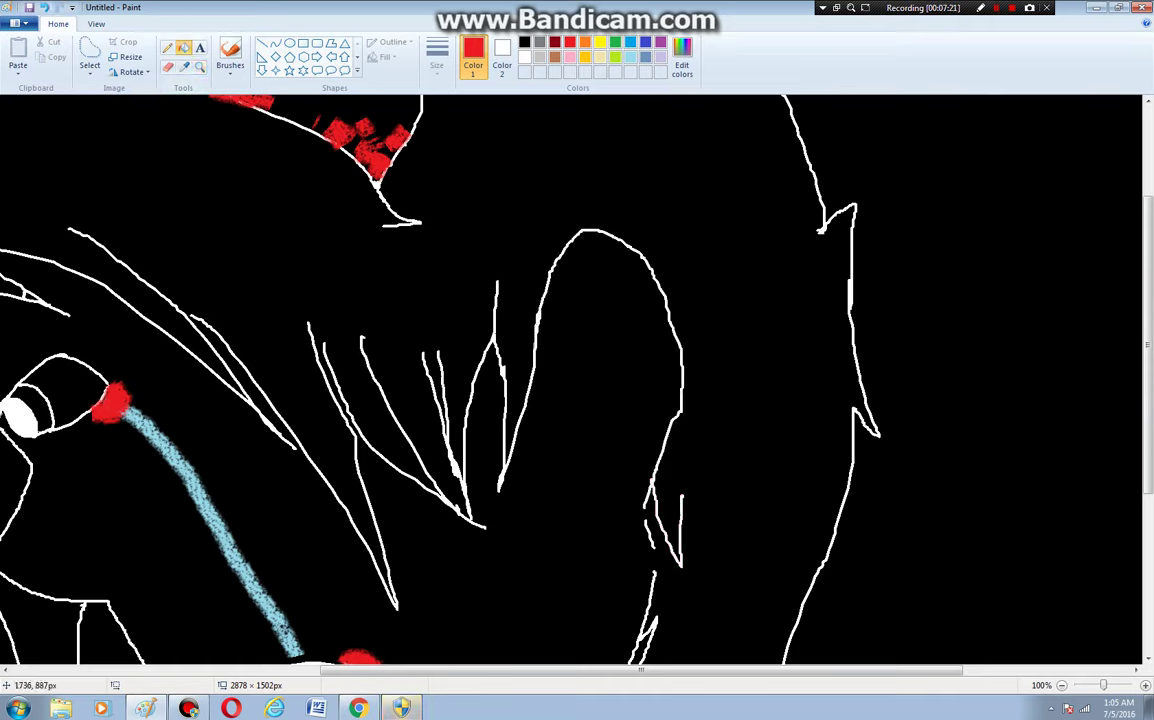
{"action": "left_click", "coordinate": [210, 161]}
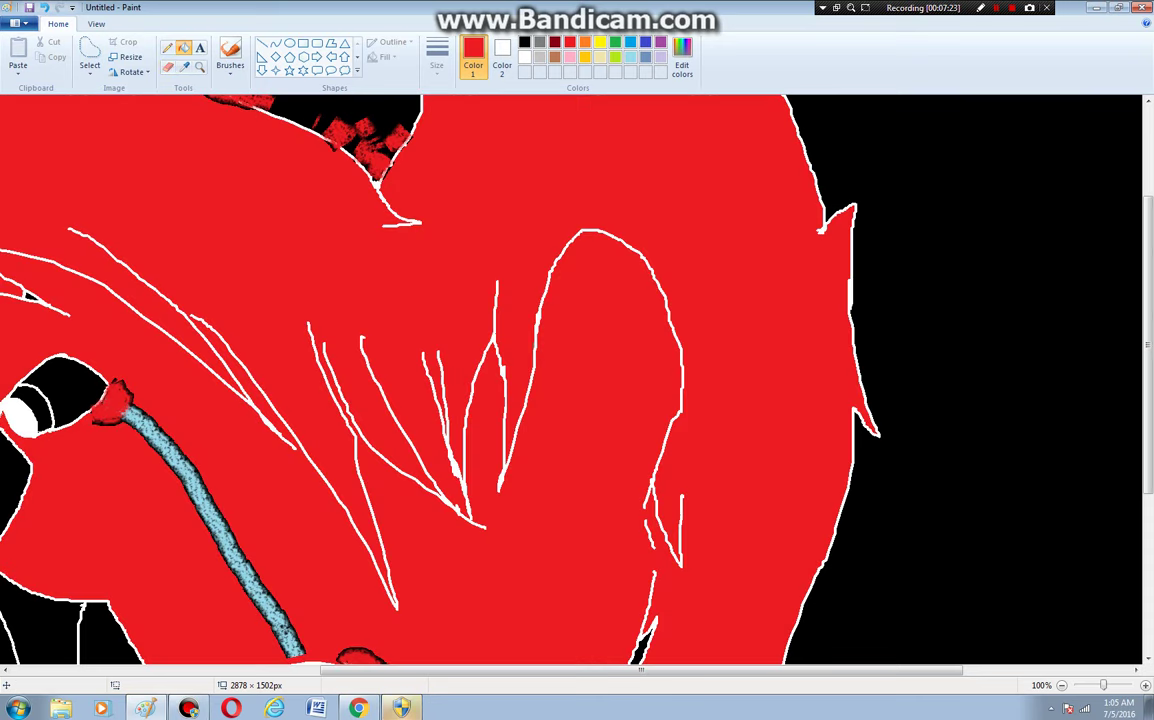
{"action": "key", "text": "ctrl+z"}
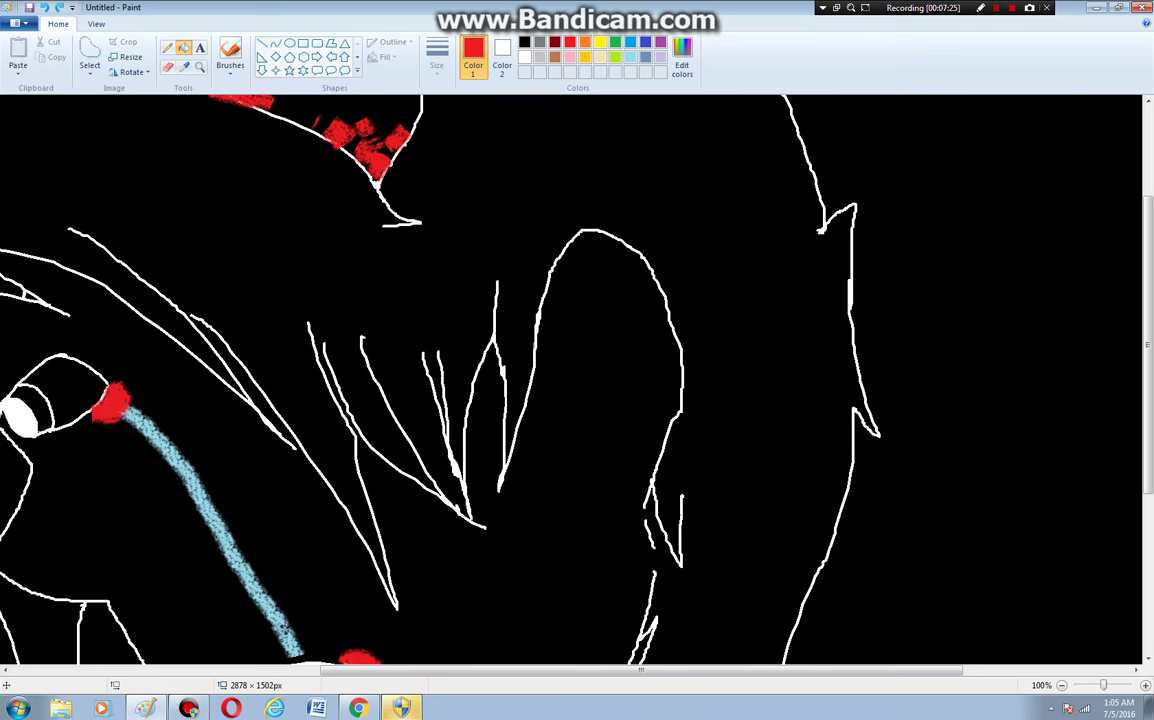
Pencil white inner-ear contours inside the tall rounded ear: an inner arch, a curl near the lobe and several short fold lines
{"action": "left_click", "coordinate": [167, 47]}
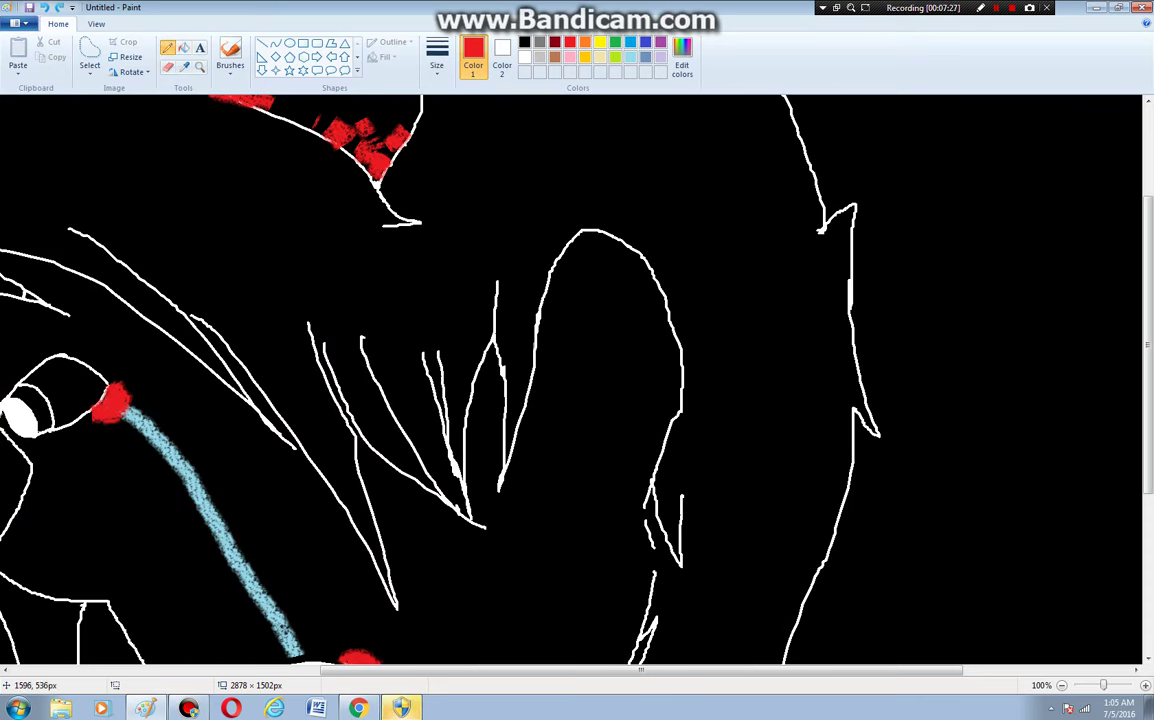
{"action": "left_click", "coordinate": [525, 58]}
{"action": "mouse_move", "coordinate": [551, 392]}
{"action": "left_mouse_down"}
{"action": "mouse_move", "coordinate": [570, 309]}
{"action": "mouse_move", "coordinate": [622, 298]}
{"action": "mouse_move", "coordinate": [650, 355]}
{"action": "mouse_move", "coordinate": [650, 410]}
{"action": "mouse_move", "coordinate": [608, 452]}
{"action": "left_mouse_up"}
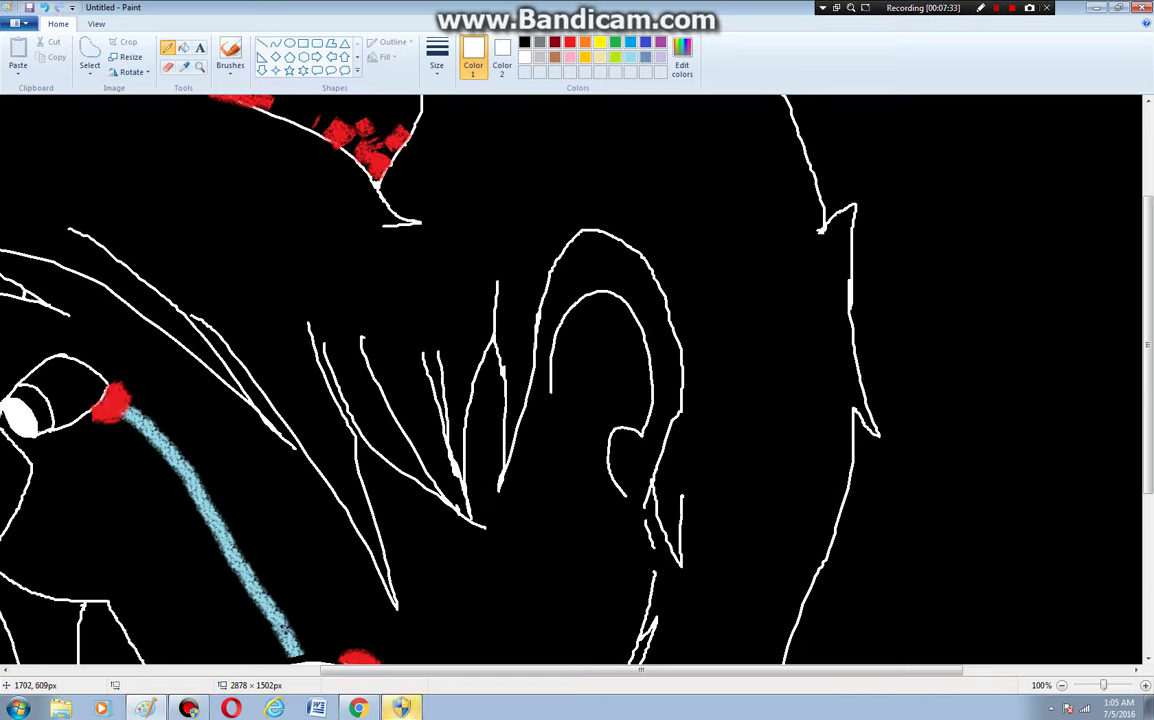
{"action": "mouse_move", "coordinate": [646, 349]}
{"action": "left_mouse_down"}
{"action": "mouse_move", "coordinate": [589, 339]}
{"action": "mouse_move", "coordinate": [614, 320]}
{"action": "mouse_move", "coordinate": [641, 322]}
{"action": "mouse_move", "coordinate": [588, 436]}
{"action": "left_mouse_up"}
{"action": "mouse_move", "coordinate": [594, 360]}
{"action": "left_mouse_down"}
{"action": "mouse_move", "coordinate": [580, 405]}
{"action": "mouse_move", "coordinate": [617, 403]}
{"action": "mouse_move", "coordinate": [633, 353]}
{"action": "left_mouse_up"}
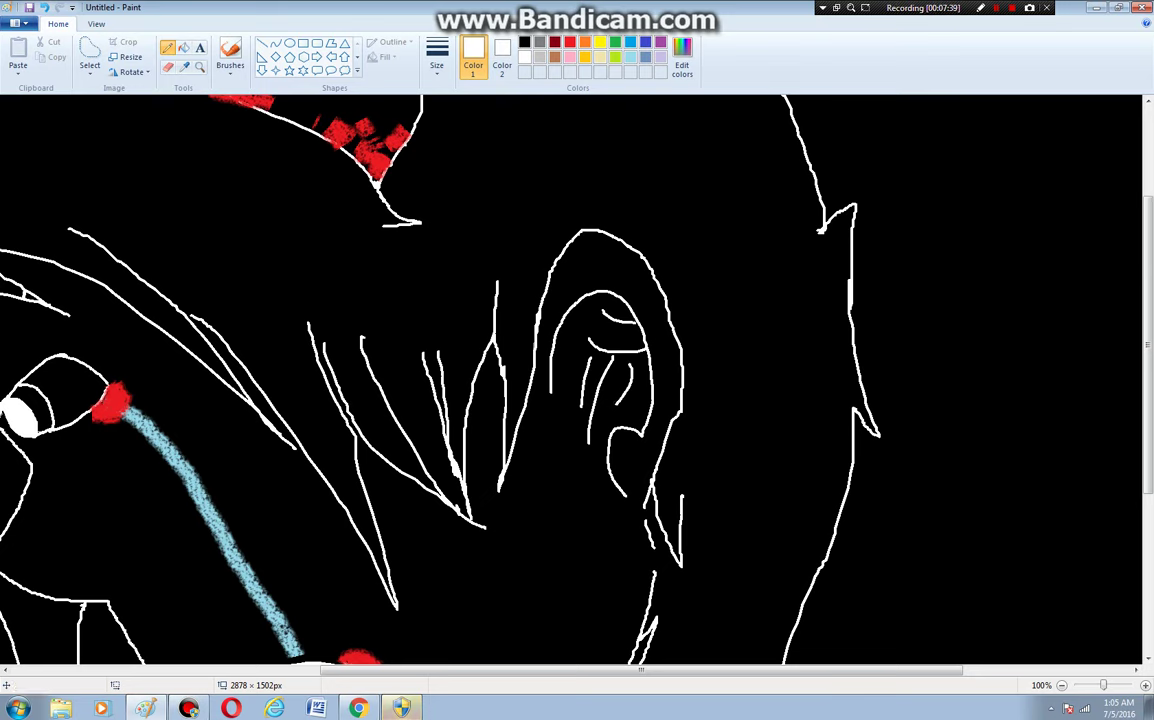
Switch to Chrome, play the YouTube video "Die Young (Kesha) - Fan Animated Music Video - VivziePop" and return to Paint
{"action": "left_click", "coordinate": [361, 709]}
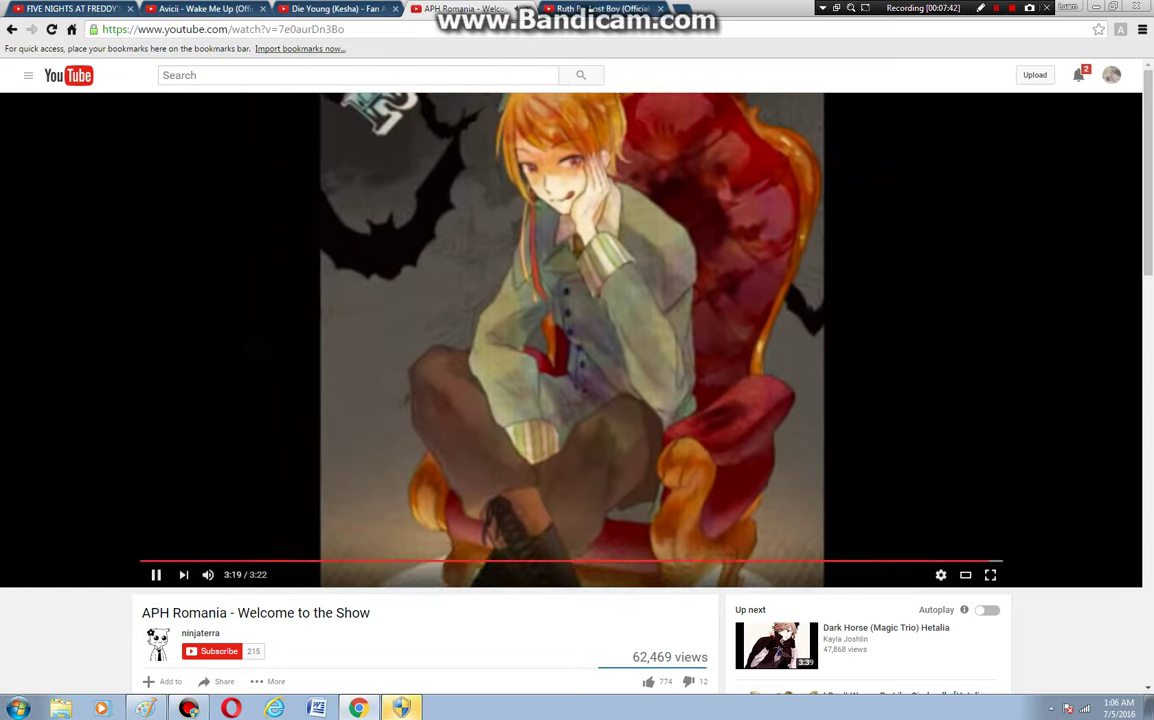
{"action": "key", "text": "ctrl+shift+Tab"}
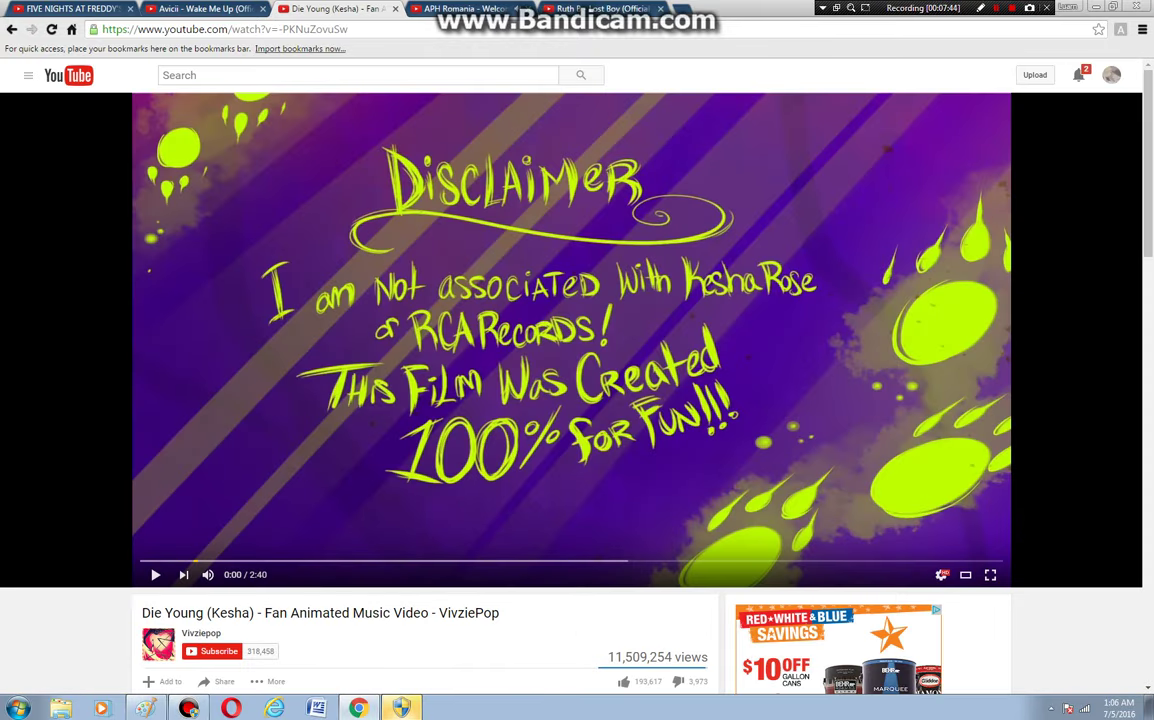
{"action": "key", "text": "space"}
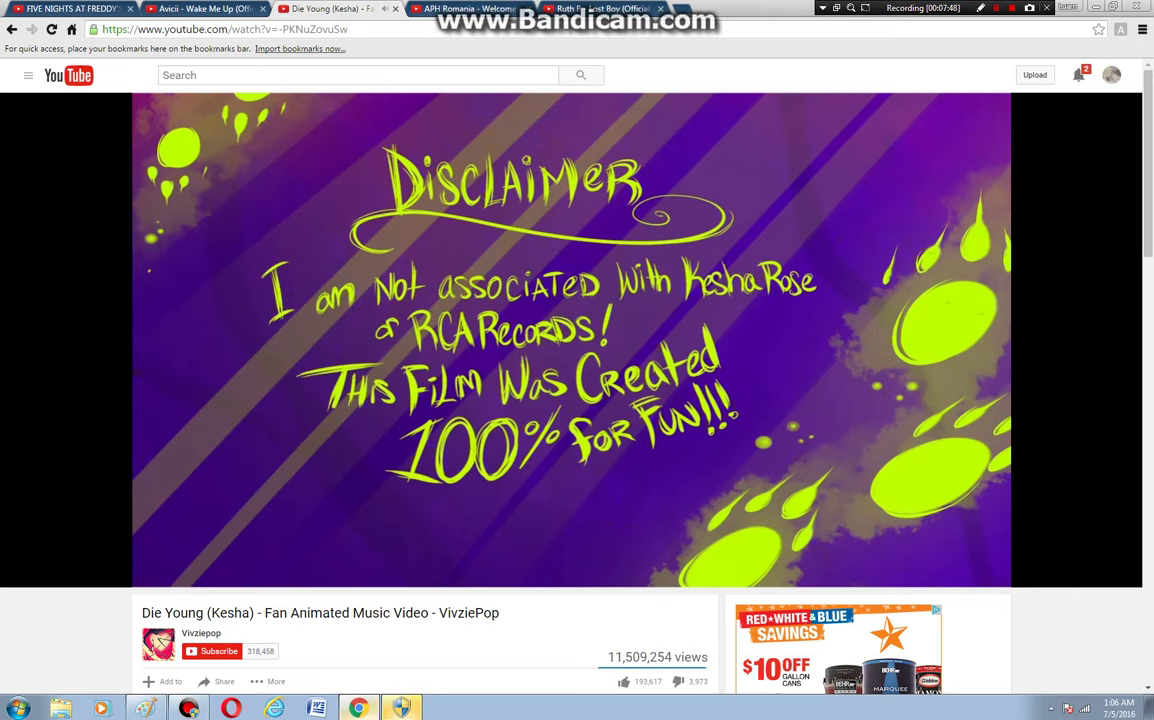
{"action": "key", "text": "alt+Tab"}
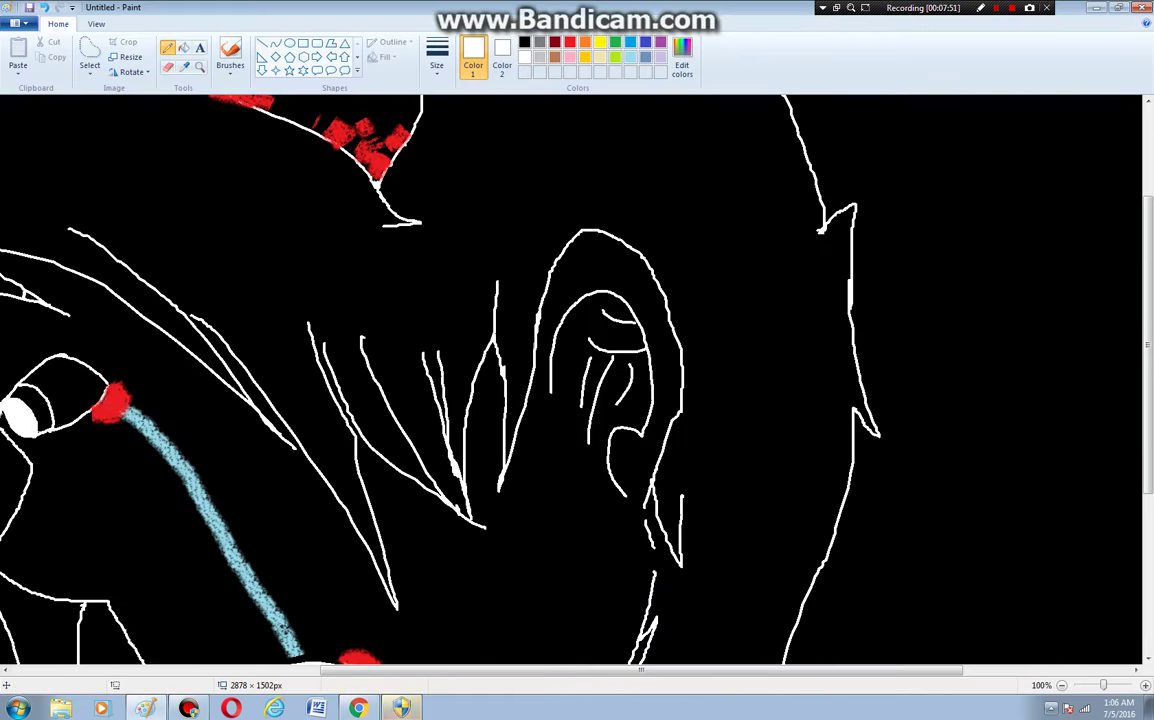
Draw a small white oval inside the curl near the earlobe and fill it white
{"action": "mouse_move", "coordinate": [628, 458]}
{"action": "left_mouse_down"}
{"action": "mouse_move", "coordinate": [636, 478]}
{"action": "mouse_move", "coordinate": [626, 456]}
{"action": "left_mouse_up"}
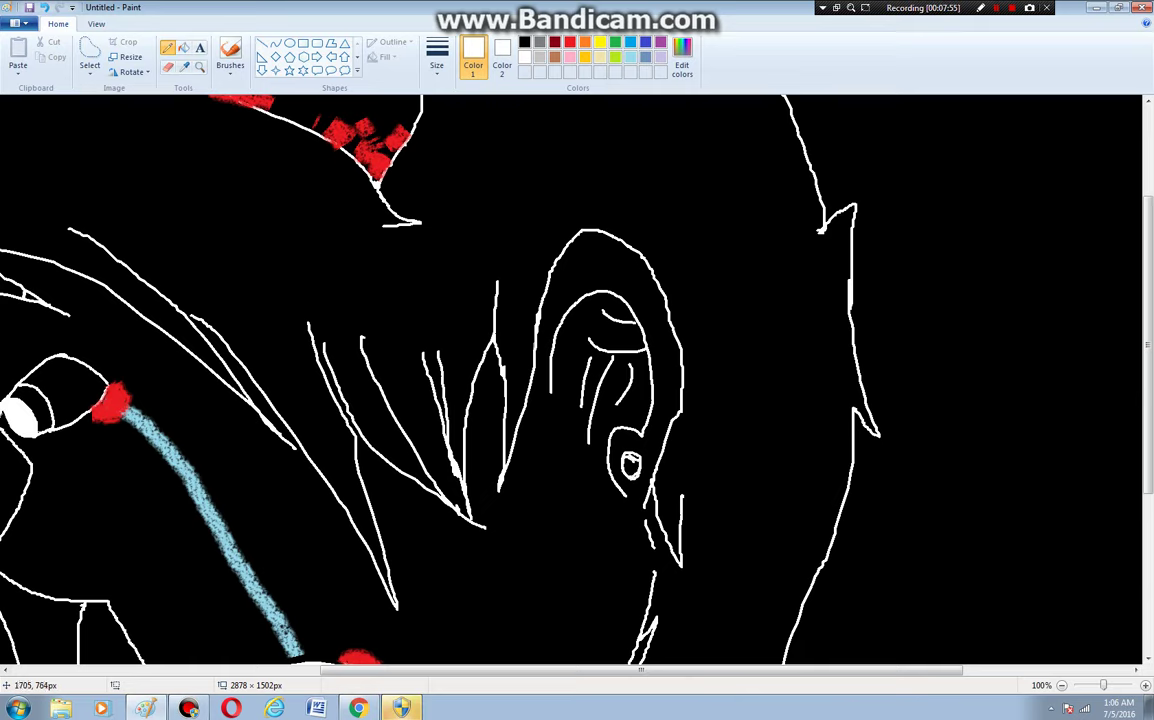
{"action": "left_click", "coordinate": [184, 47]}
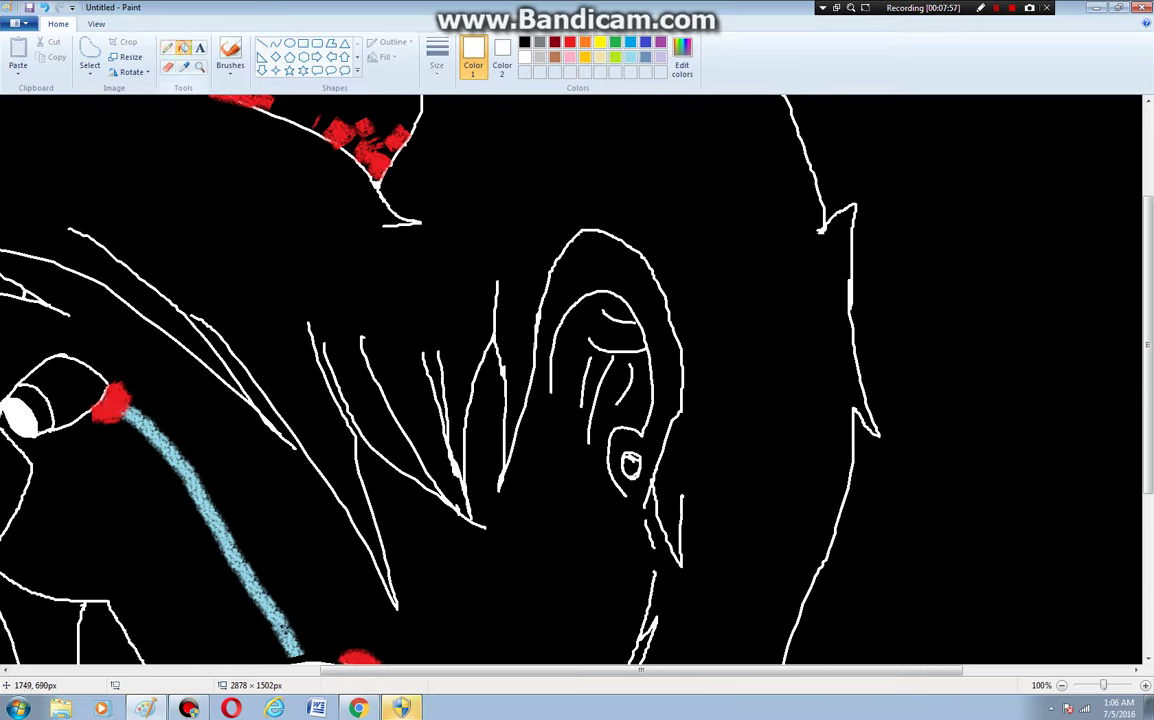
{"action": "left_click", "coordinate": [630, 466]}
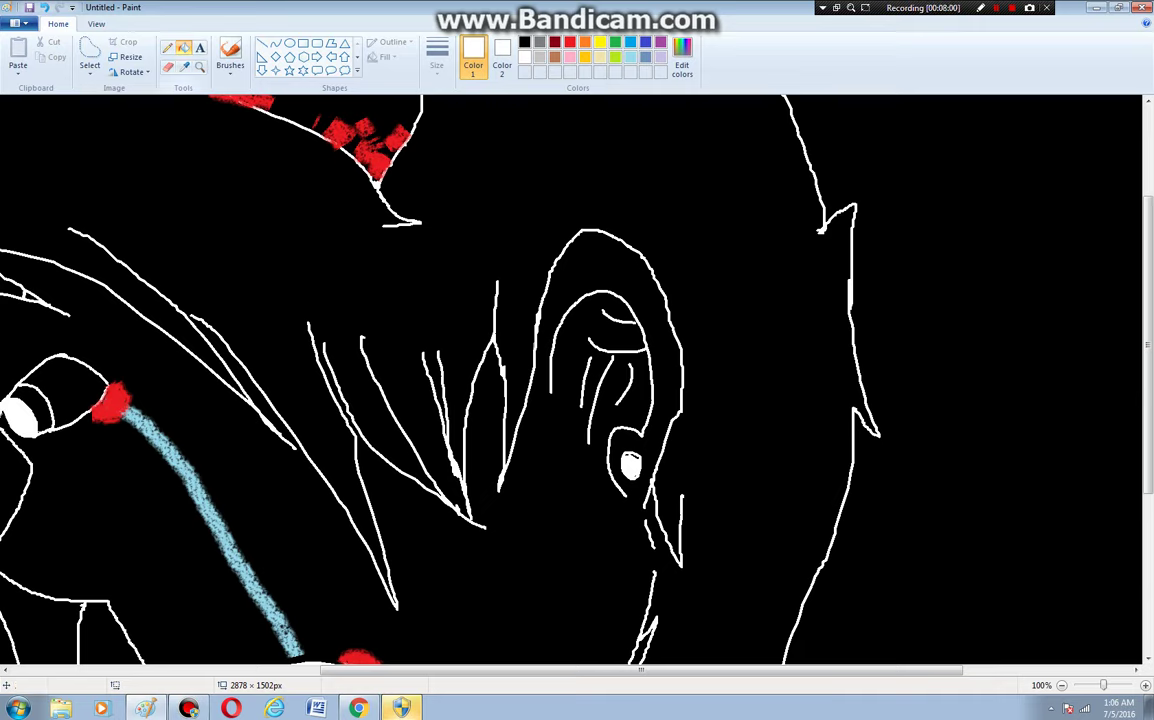
Pencil jagged white fur lines inside the red-marked rounded shape on top of the head at 50% zoom
{"action": "left_click", "coordinate": [167, 47]}
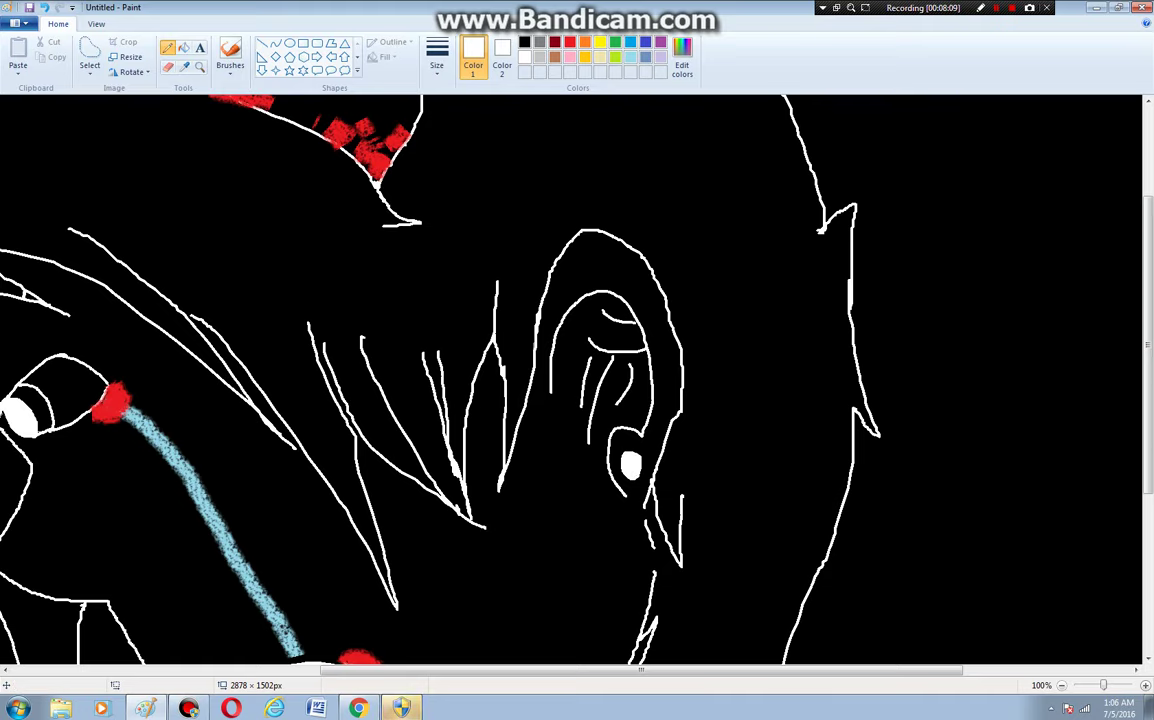
{"action": "left_click", "coordinate": [1062, 685]}
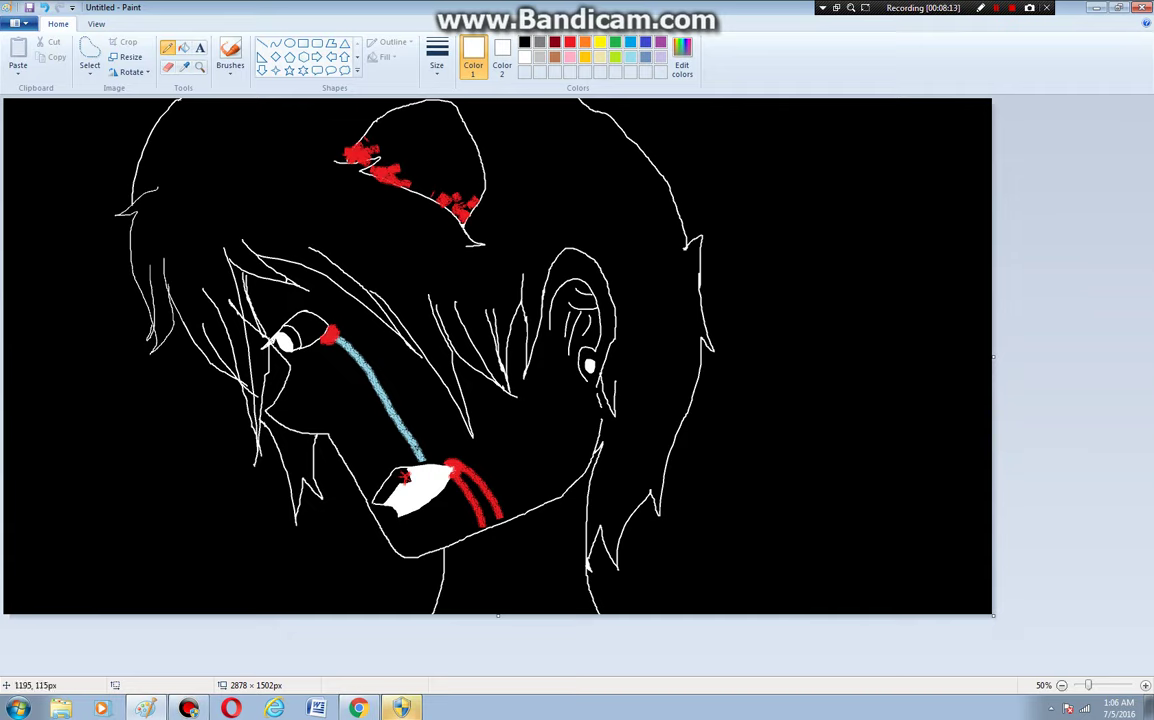
{"action": "mouse_move", "coordinate": [385, 151]}
{"action": "left_mouse_down"}
{"action": "mouse_move", "coordinate": [441, 125]}
{"action": "mouse_move", "coordinate": [434, 110]}
{"action": "mouse_move", "coordinate": [458, 153]}
{"action": "mouse_move", "coordinate": [421, 166]}
{"action": "mouse_move", "coordinate": [473, 192]}
{"action": "left_mouse_up"}
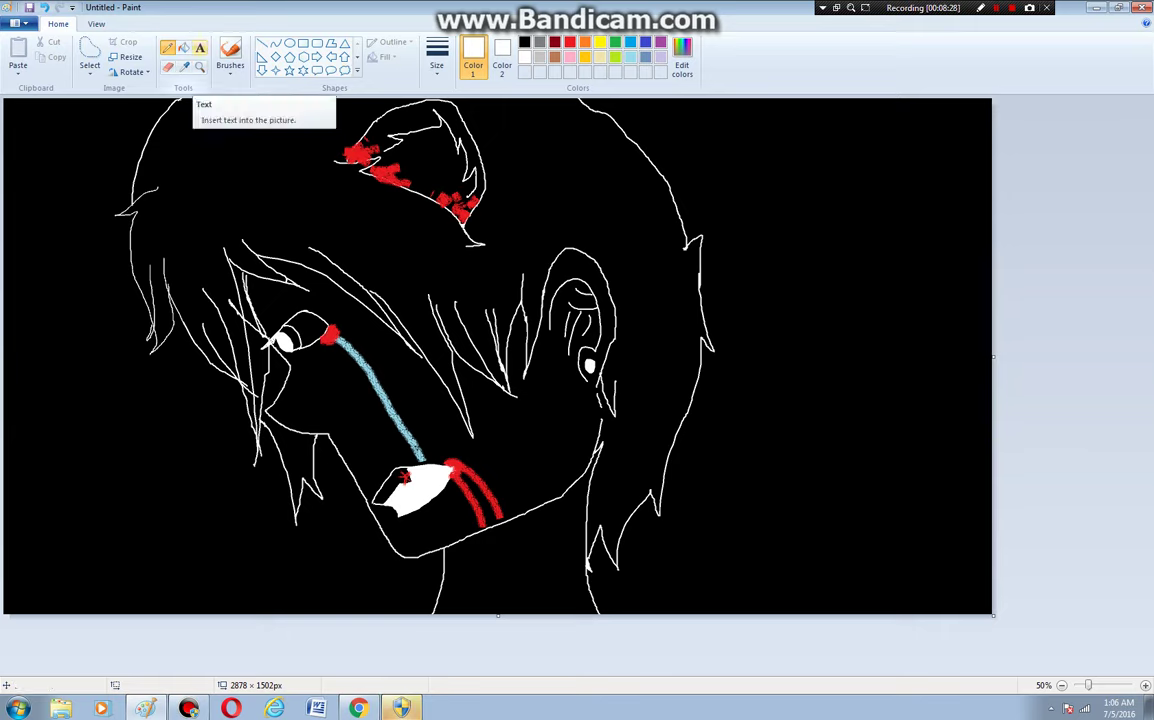
Try the white Arial Black 36 caption "rave party /)^_^/) jk XD" on the empty black area beside the head
{"action": "left_click", "coordinate": [199, 47]}
{"action": "left_click", "coordinate": [662, 140]}
{"action": "left_click_drag", "start_coordinate": [835, 145], "coordinate": [941, 175]}
{"action": "type", "text": "r"}
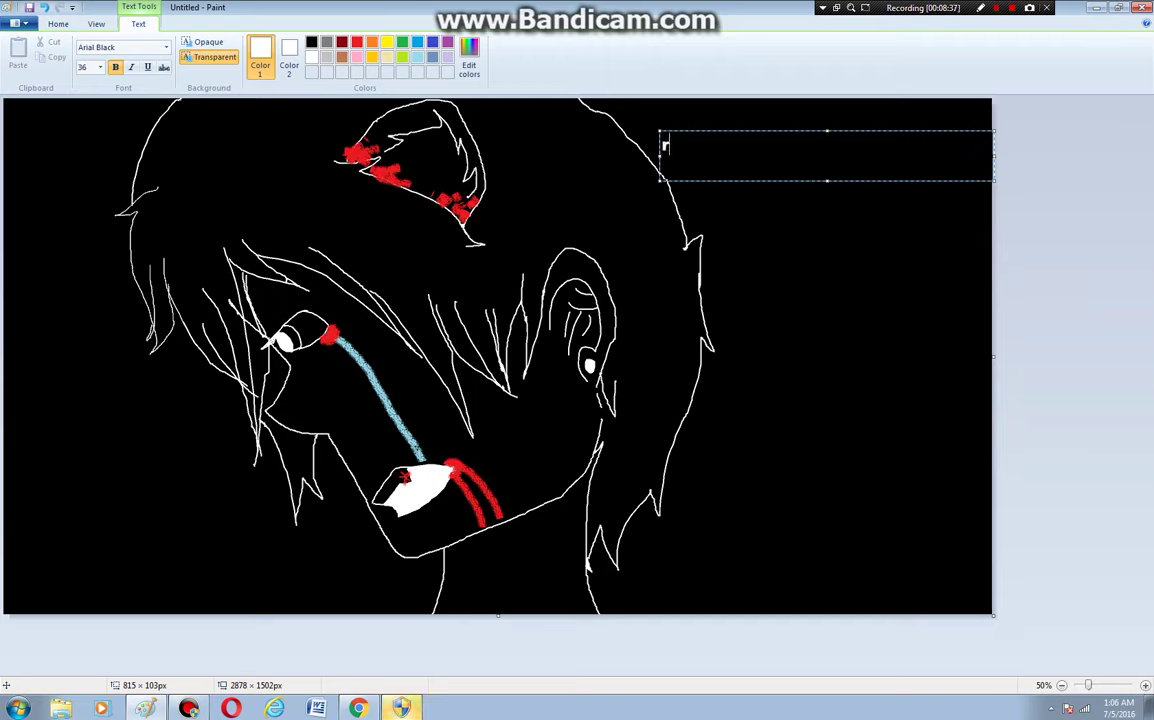
{"action": "type", "text": "ave party "}
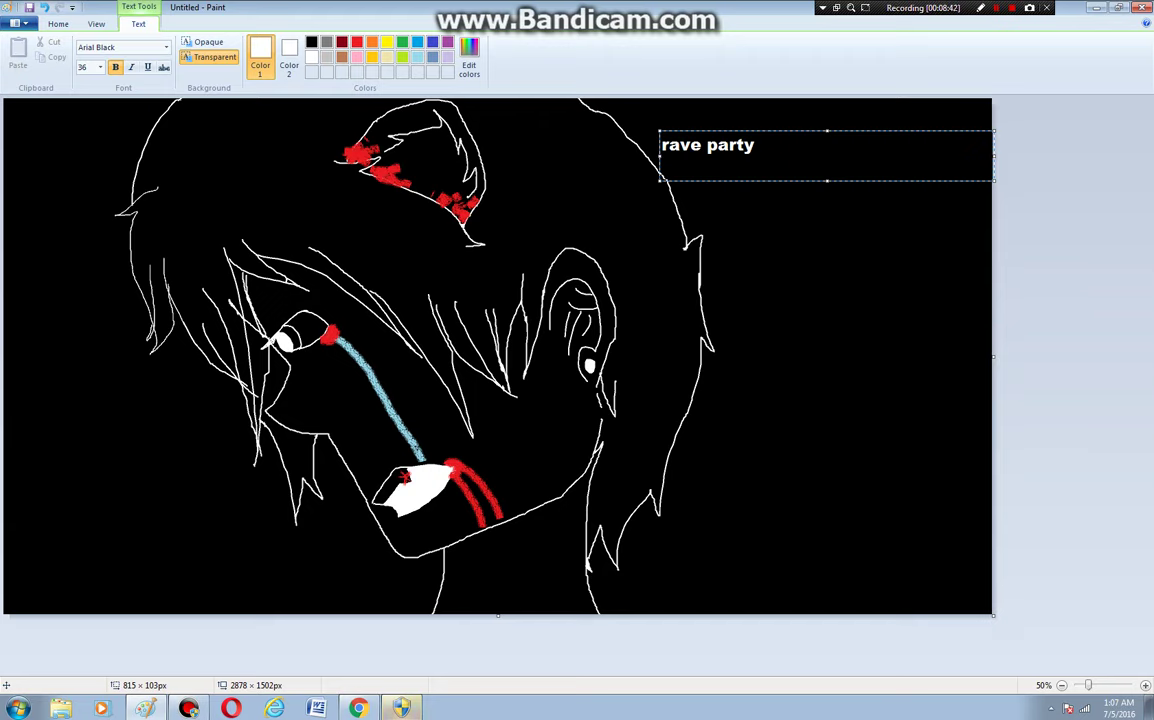
{"action": "type", "text": "?"}
{"action": "type", "text": ")"}
{"action": "key", "text": "BackSpace"}
{"action": "key", "text": "BackSpace"}
{"action": "type", "text": "/)^"}
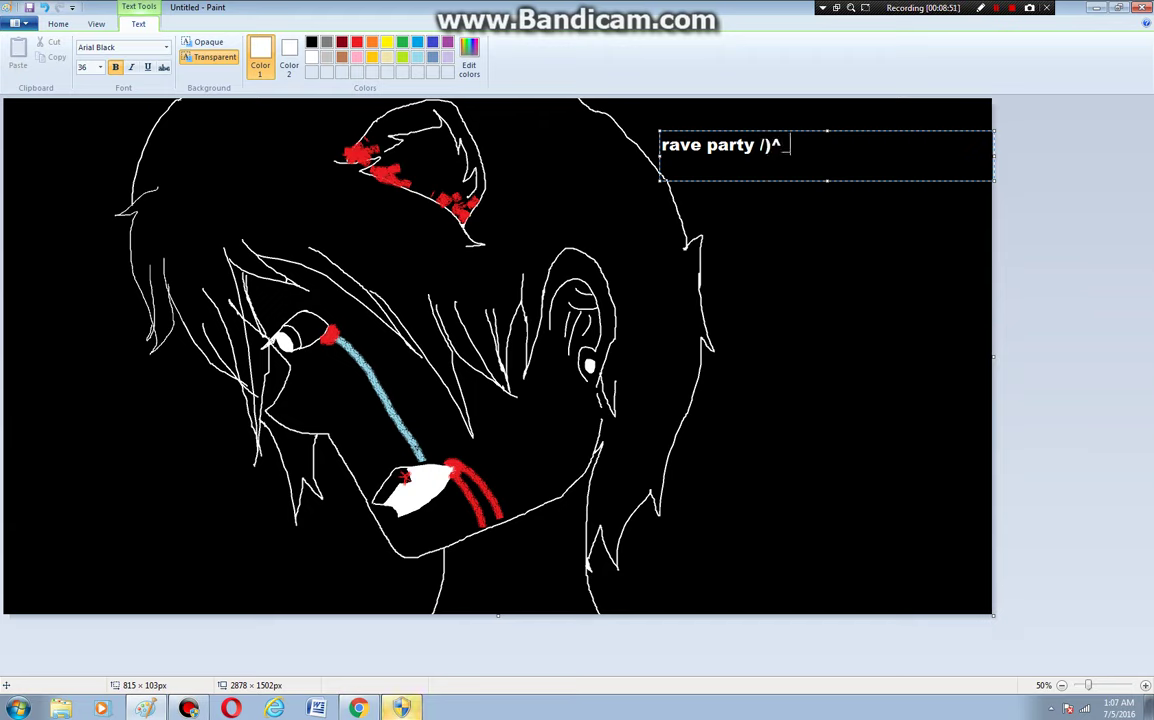
{"action": "type", "text": "_^/)"}
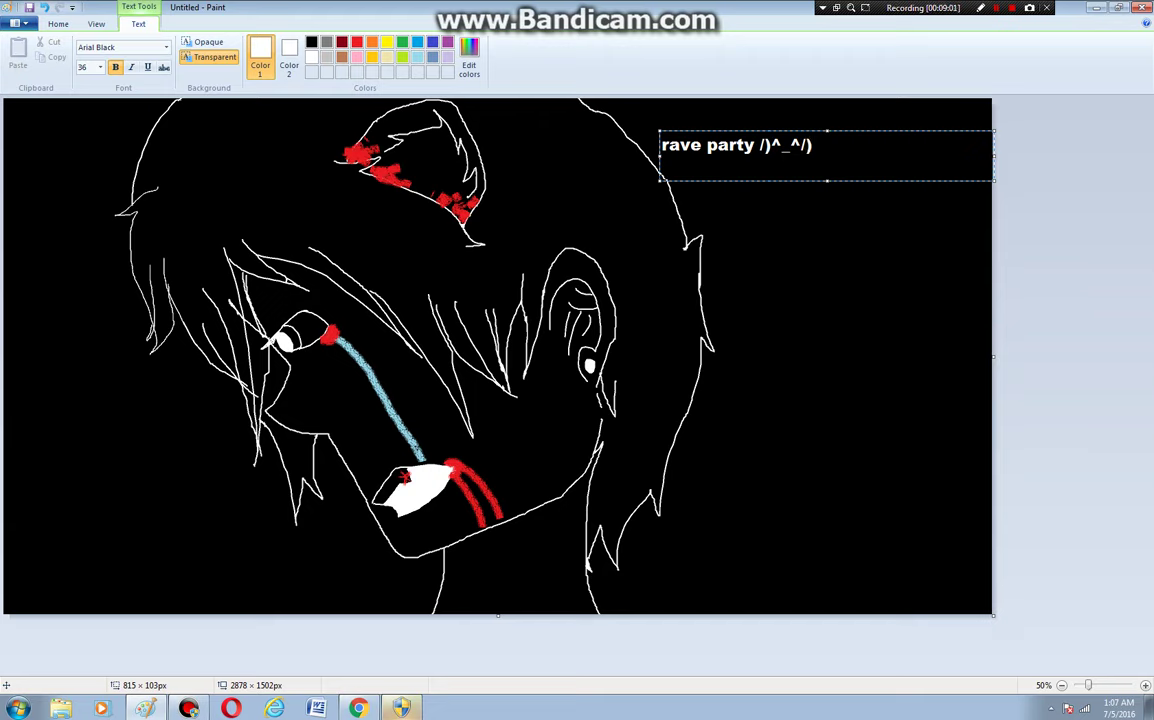
{"action": "type", "text": " jk XD"}
Delete the whole trial caption and leave text editing
{"action": "key", "text": "BackSpace"}
{"action": "key", "text": "BackSpace"}
{"action": "key", "text": "BackSpace"}
{"action": "key", "text": "BackSpace"}
{"action": "key", "text": "BackSpace"}
{"action": "key", "text": "BackSpace"}
{"action": "key", "text": "BackSpace"}
{"action": "key", "text": "BackSpace"}
{"action": "key", "text": "BackSpace"}
{"action": "key", "text": "BackSpace"}
{"action": "key", "text": "BackSpace"}
{"action": "key", "text": "BackSpace"}
{"action": "key", "text": "BackSpace"}
{"action": "key", "text": "BackSpace"}
{"action": "key", "text": "BackSpace"}
{"action": "key", "text": "BackSpace"}
{"action": "key", "text": "BackSpace"}
{"action": "key", "text": "BackSpace"}
{"action": "key", "text": "BackSpace"}
{"action": "key", "text": "BackSpace"}
{"action": "key", "text": "BackSpace"}
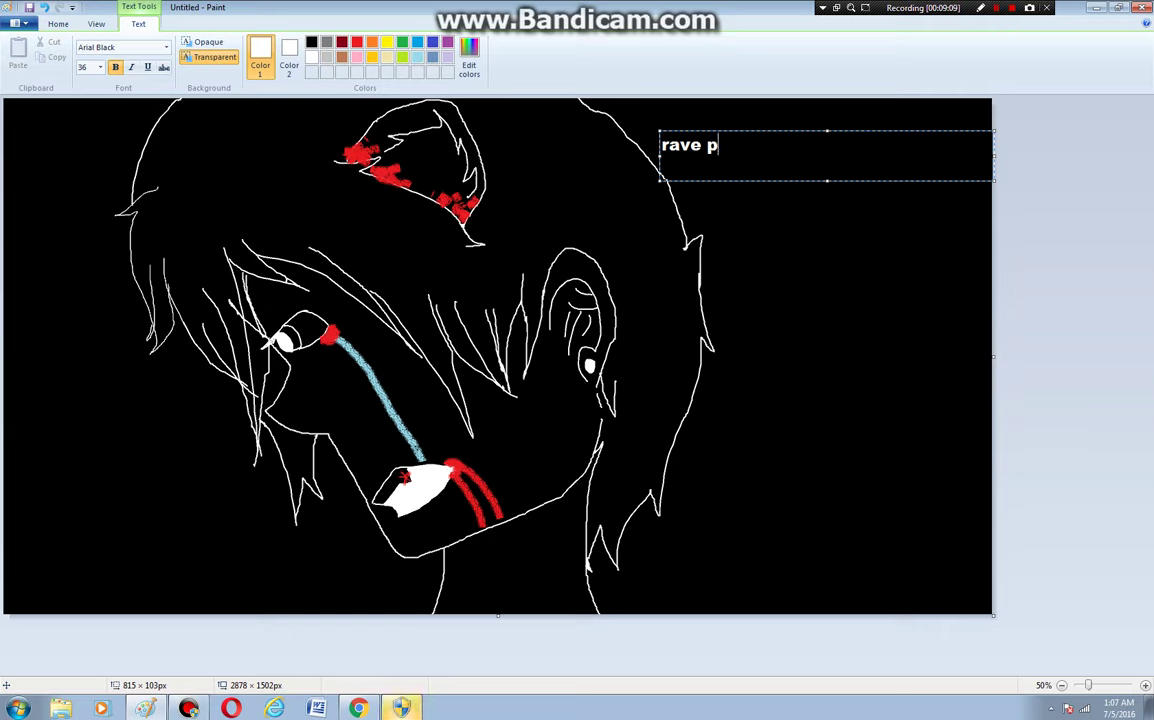
{"action": "key", "text": "BackSpace"}
{"action": "key", "text": "BackSpace"}
{"action": "key", "text": "BackSpace"}
{"action": "left_click", "coordinate": [58, 24]}
{"action": "left_click", "coordinate": [168, 48]}
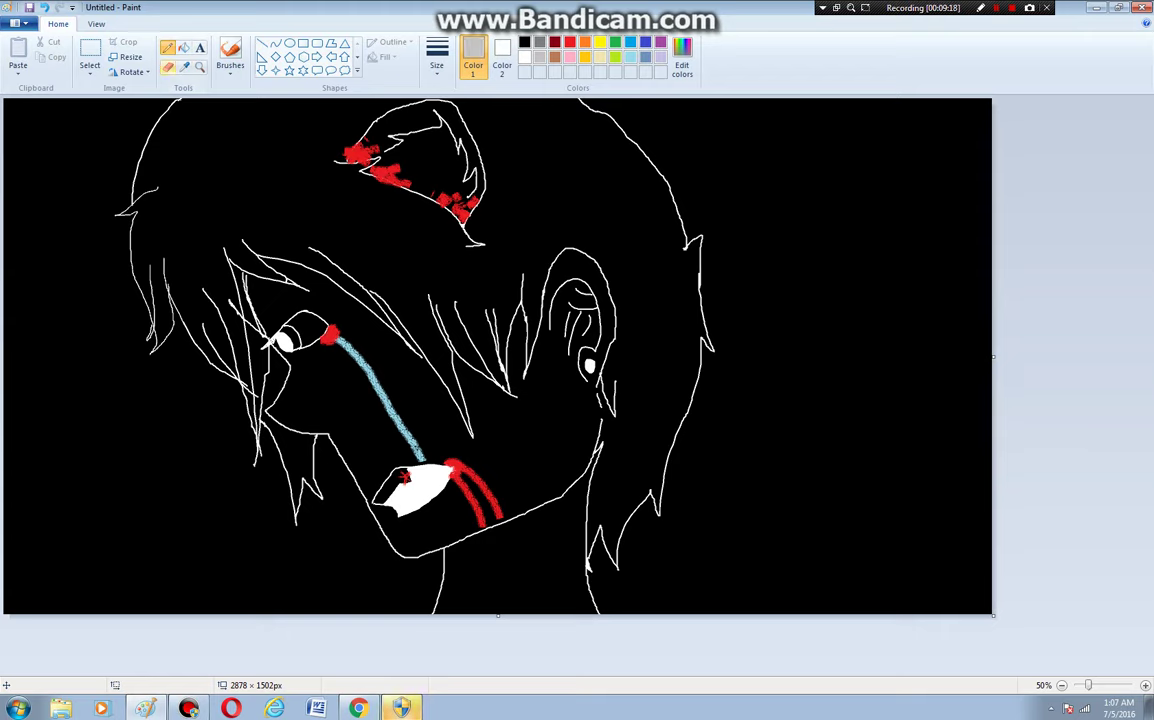
Shade the crescent-shaped band beside the white part of the eye light grey with a thin oil brush at 500% zoom
{"action": "left_click", "coordinate": [184, 66]}
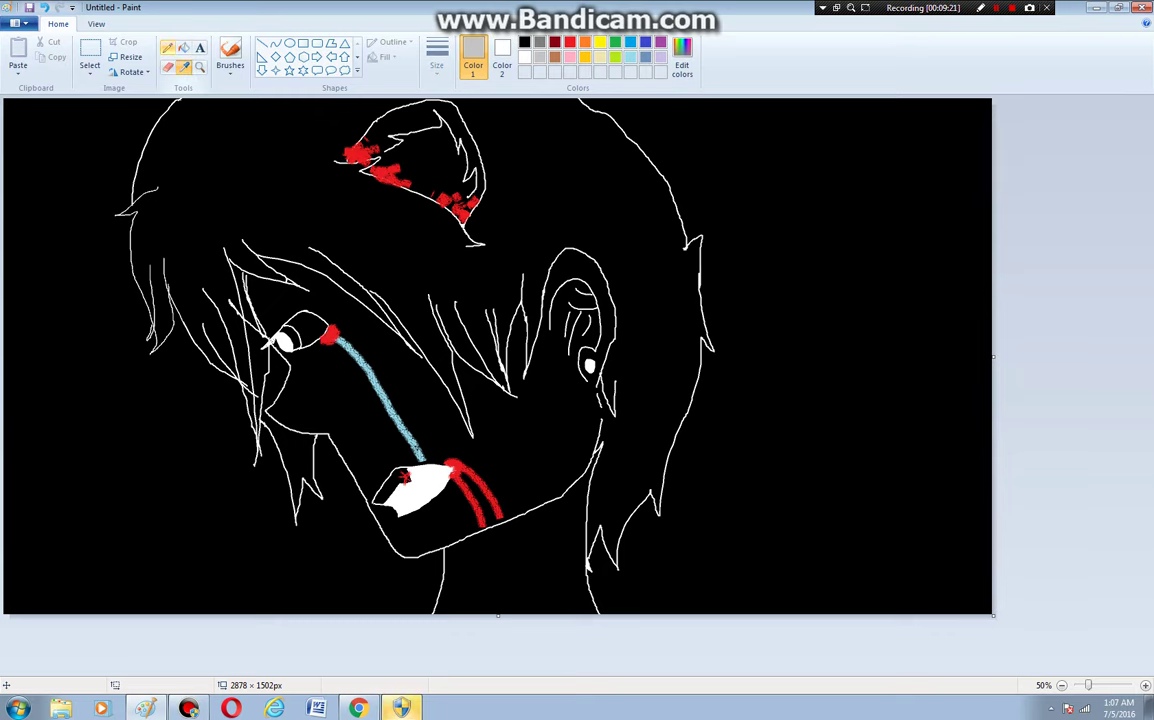
{"action": "left_click", "coordinate": [200, 66]}
{"action": "left_click", "coordinate": [309, 271]}
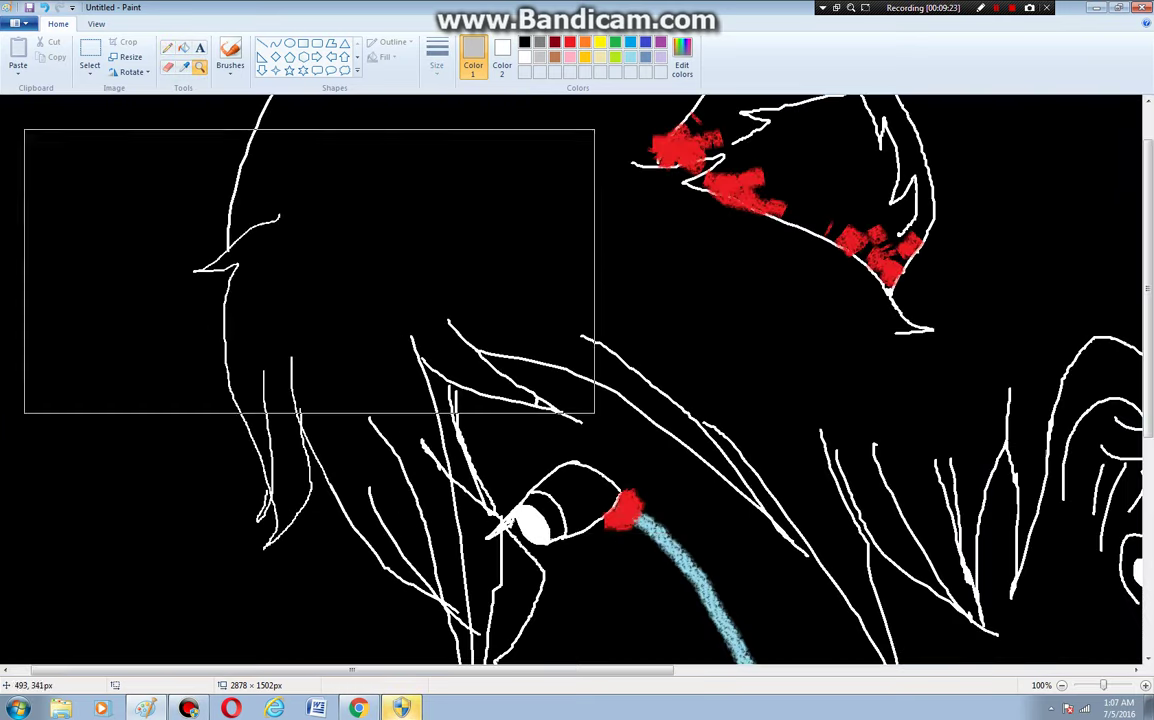
{"action": "left_click", "coordinate": [487, 416]}
{"action": "left_click", "coordinate": [555, 480]}
{"action": "left_click", "coordinate": [629, 504]}
{"action": "left_click", "coordinate": [371, 247]}
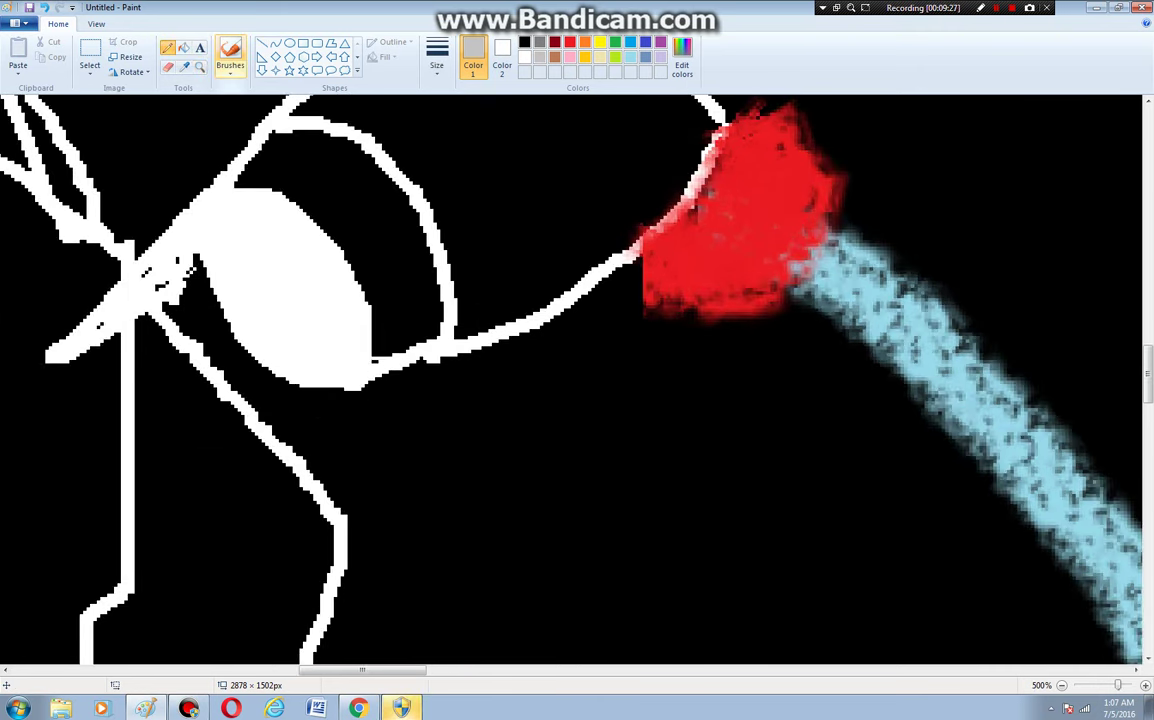
{"action": "left_click", "coordinate": [230, 66]}
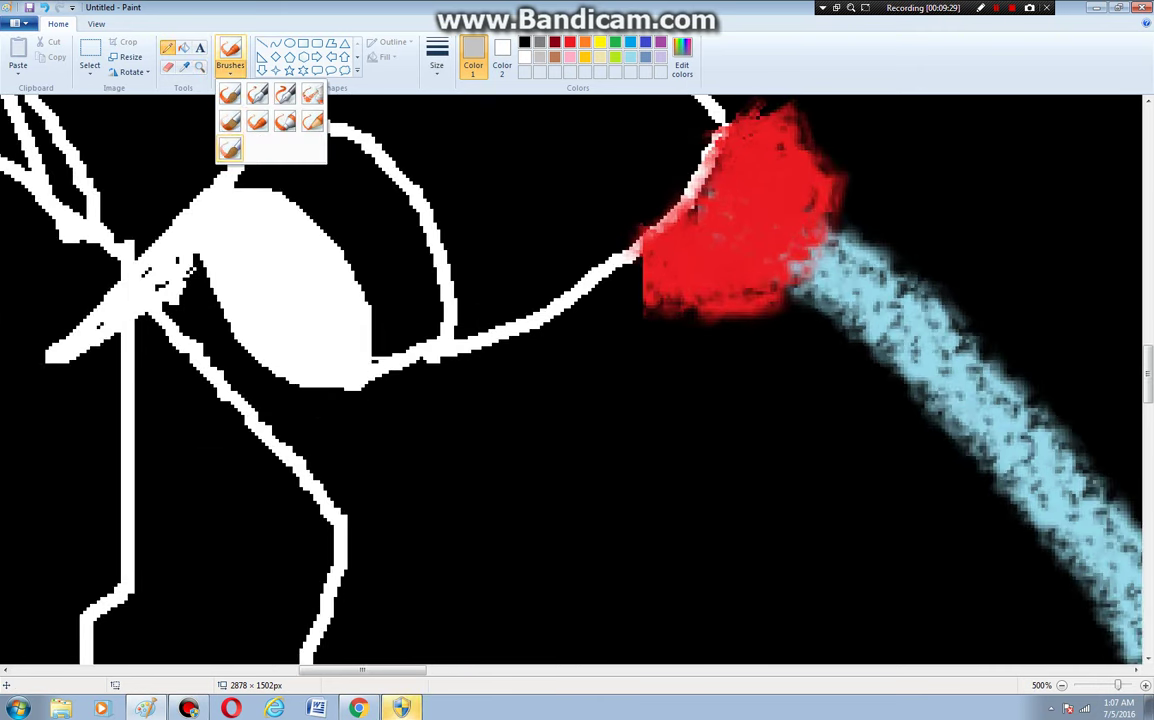
{"action": "left_click", "coordinate": [230, 121]}
{"action": "left_click", "coordinate": [437, 58]}
{"action": "left_click", "coordinate": [447, 120]}
{"action": "left_click", "coordinate": [437, 55]}
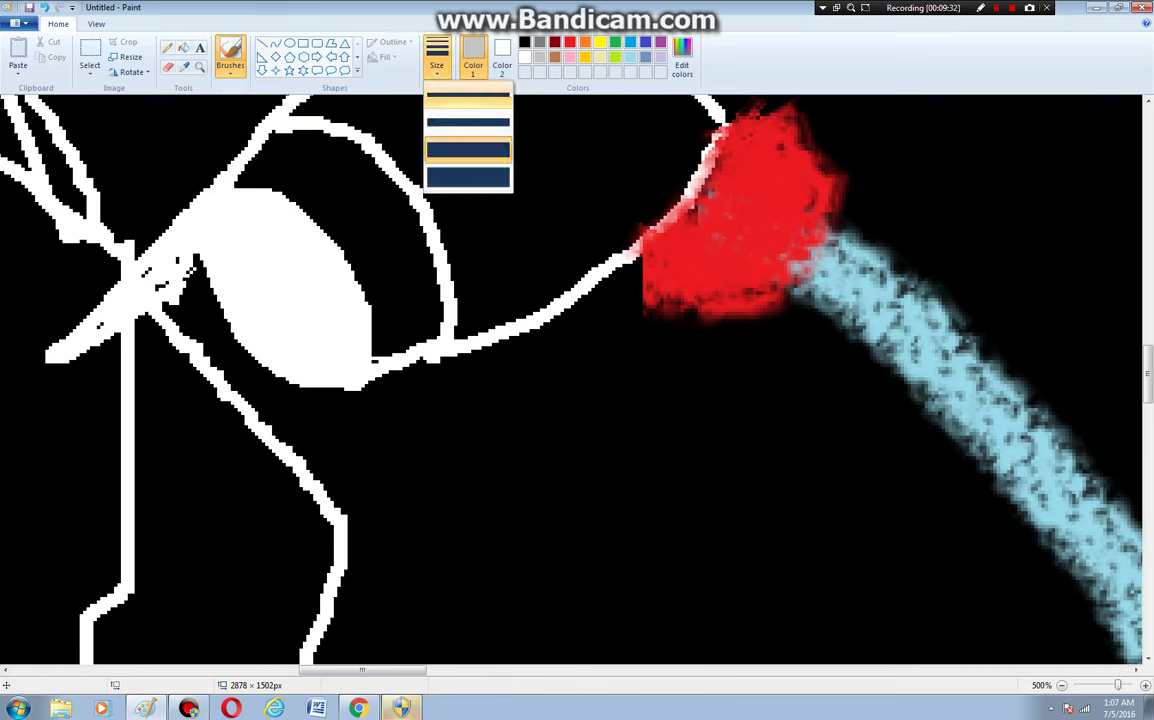
{"action": "left_click", "coordinate": [445, 115]}
{"action": "mouse_move", "coordinate": [282, 180]}
{"action": "left_mouse_down"}
{"action": "mouse_move", "coordinate": [335, 142]}
{"action": "mouse_move", "coordinate": [407, 240]}
{"action": "mouse_move", "coordinate": [419, 318]}
{"action": "mouse_move", "coordinate": [386, 325]}
{"action": "mouse_move", "coordinate": [353, 226]}
{"action": "mouse_move", "coordinate": [263, 180]}
{"action": "mouse_move", "coordinate": [272, 132]}
{"action": "mouse_move", "coordinate": [322, 147]}
{"action": "mouse_move", "coordinate": [372, 215]}
{"action": "mouse_move", "coordinate": [398, 333]}
{"action": "mouse_move", "coordinate": [301, 196]}
{"action": "mouse_move", "coordinate": [276, 188]}
{"action": "mouse_move", "coordinate": [280, 150]}
{"action": "mouse_move", "coordinate": [350, 175]}
{"action": "mouse_move", "coordinate": [385, 295]}
{"action": "mouse_move", "coordinate": [345, 310]}
{"action": "mouse_move", "coordinate": [300, 190]}
{"action": "mouse_move", "coordinate": [265, 163]}
{"action": "left_mouse_up"}
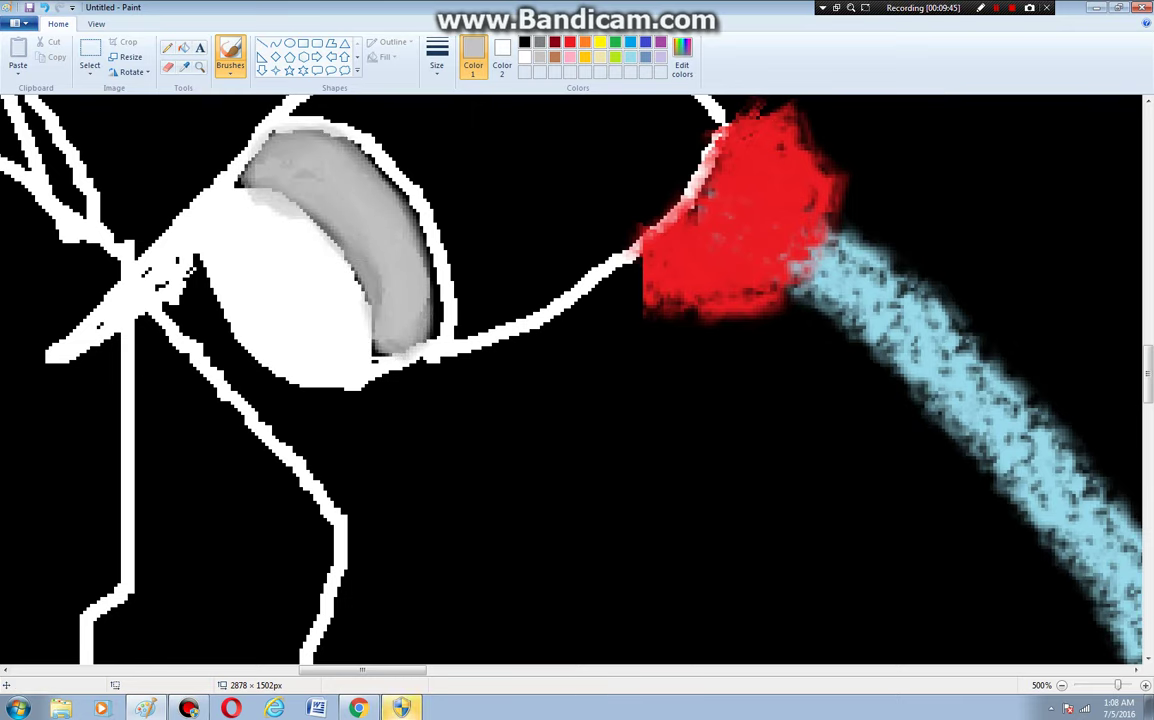
Start inserting text on the picture with the drawing at 50% zoom
{"action": "left_click", "coordinate": [1062, 686]}
{"action": "left_click", "coordinate": [1062, 686]}
{"action": "left_click", "coordinate": [1062, 686]}
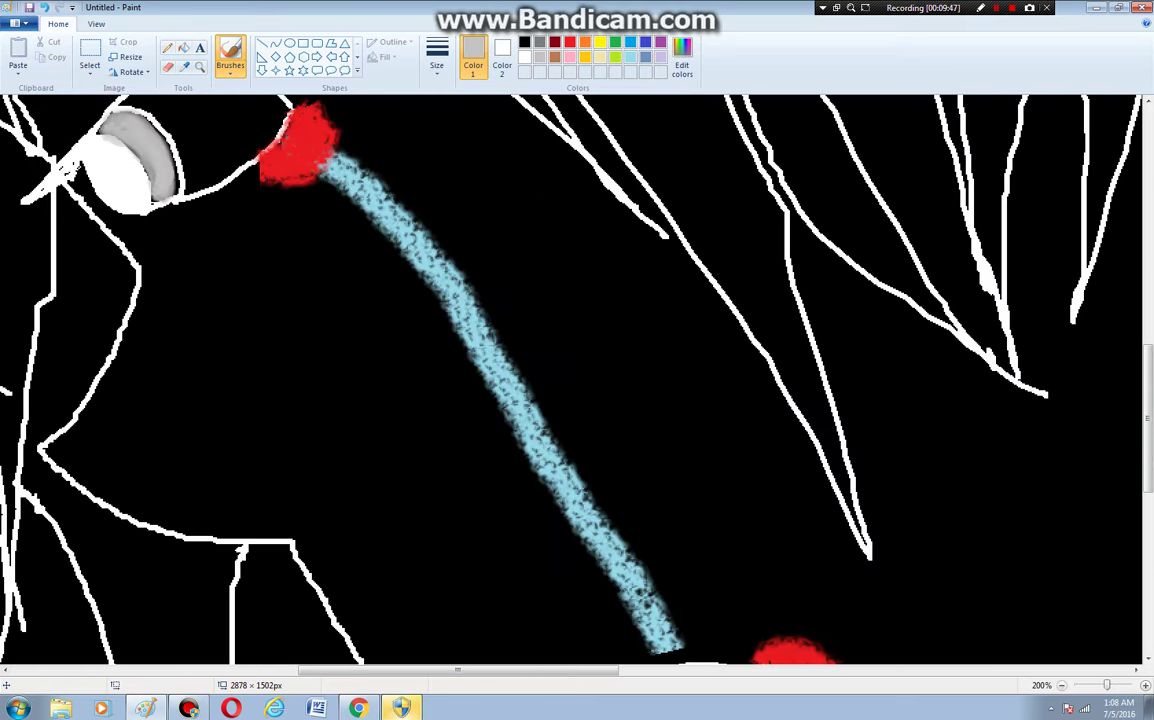
{"action": "left_click", "coordinate": [1062, 686]}
{"action": "left_click", "coordinate": [1062, 686]}
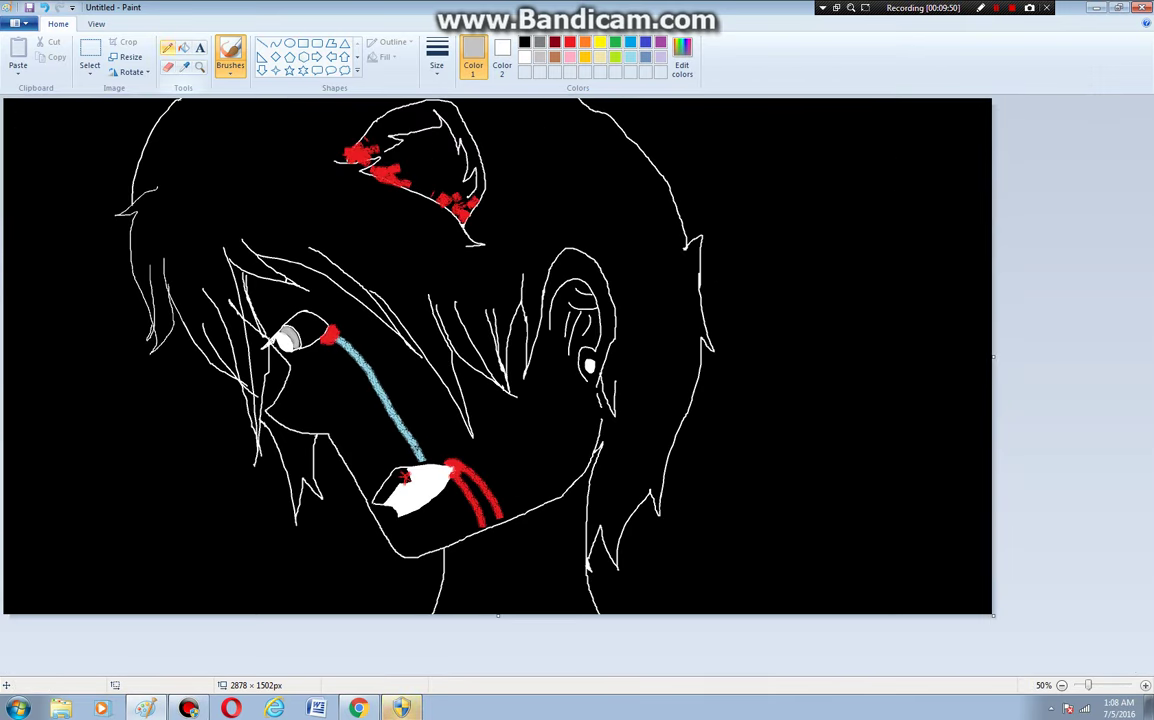
{"action": "left_click", "coordinate": [167, 47]}
{"action": "left_click", "coordinate": [200, 47]}
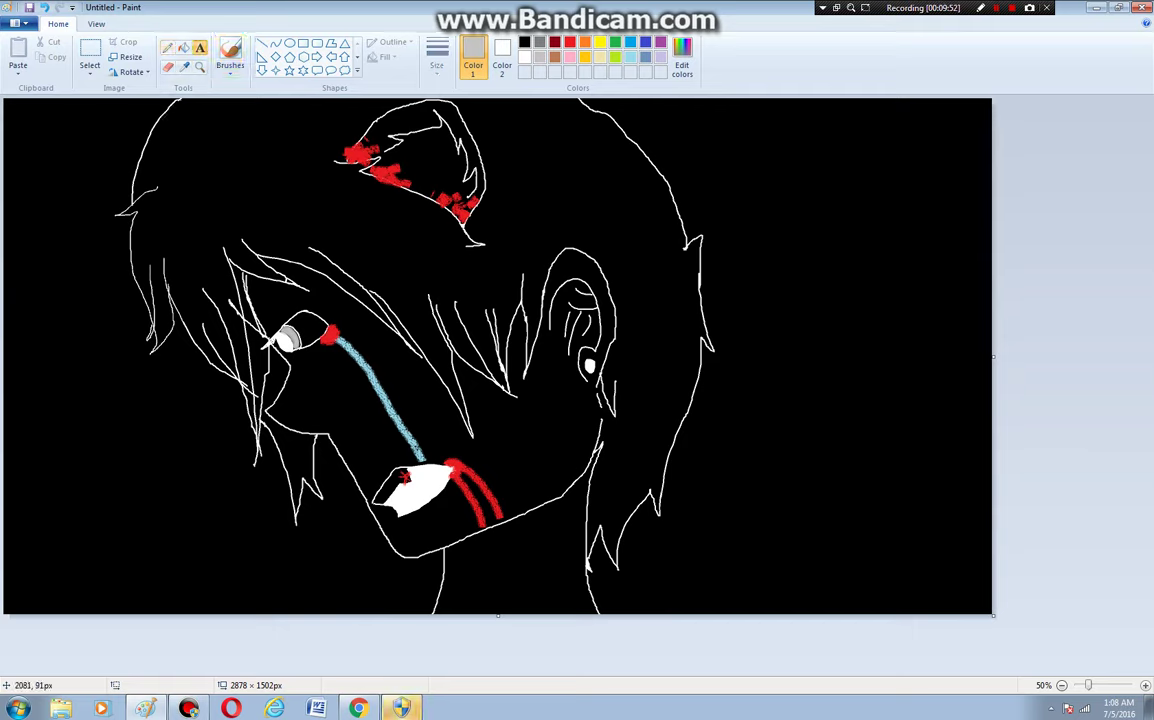